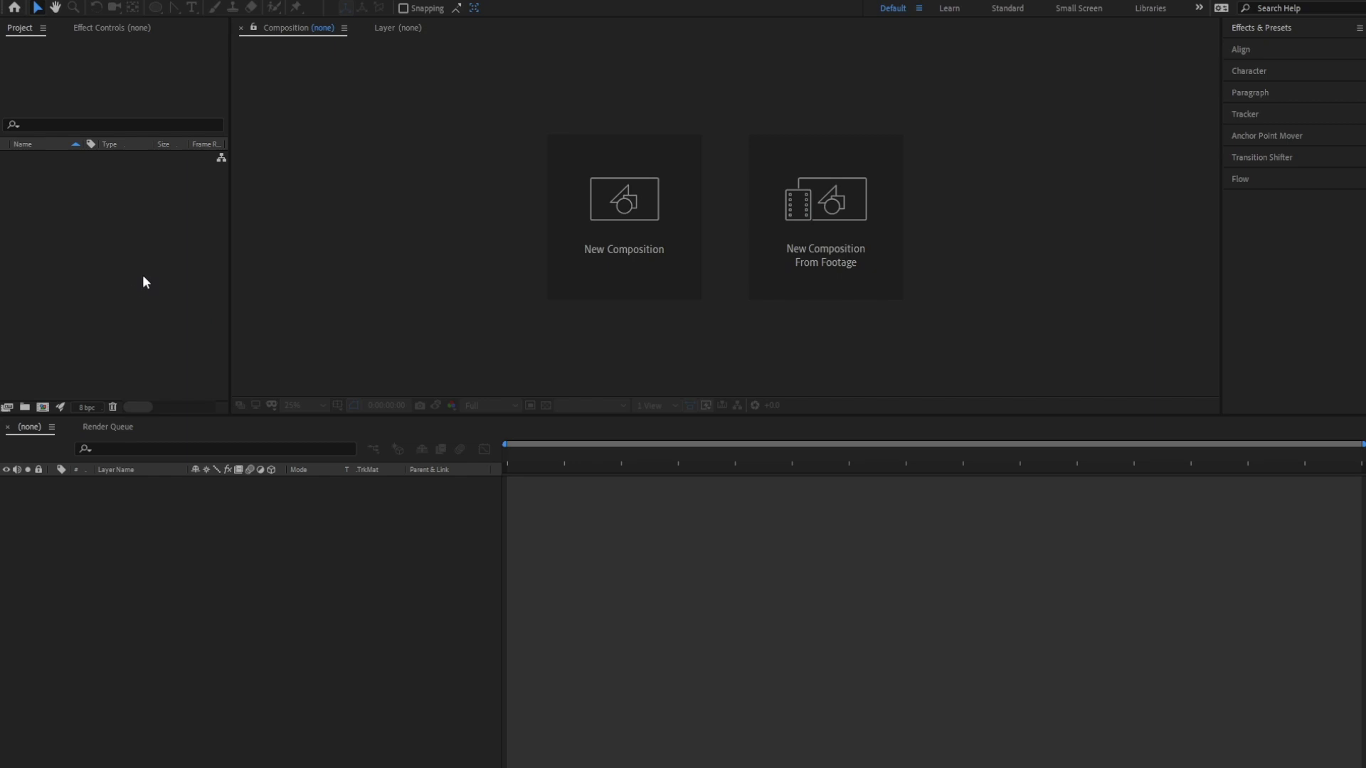
Import 07 Stop Motion - Design.ai as a composition with Layer Size footage dimensions and open that composition.
double_click(154, 332)
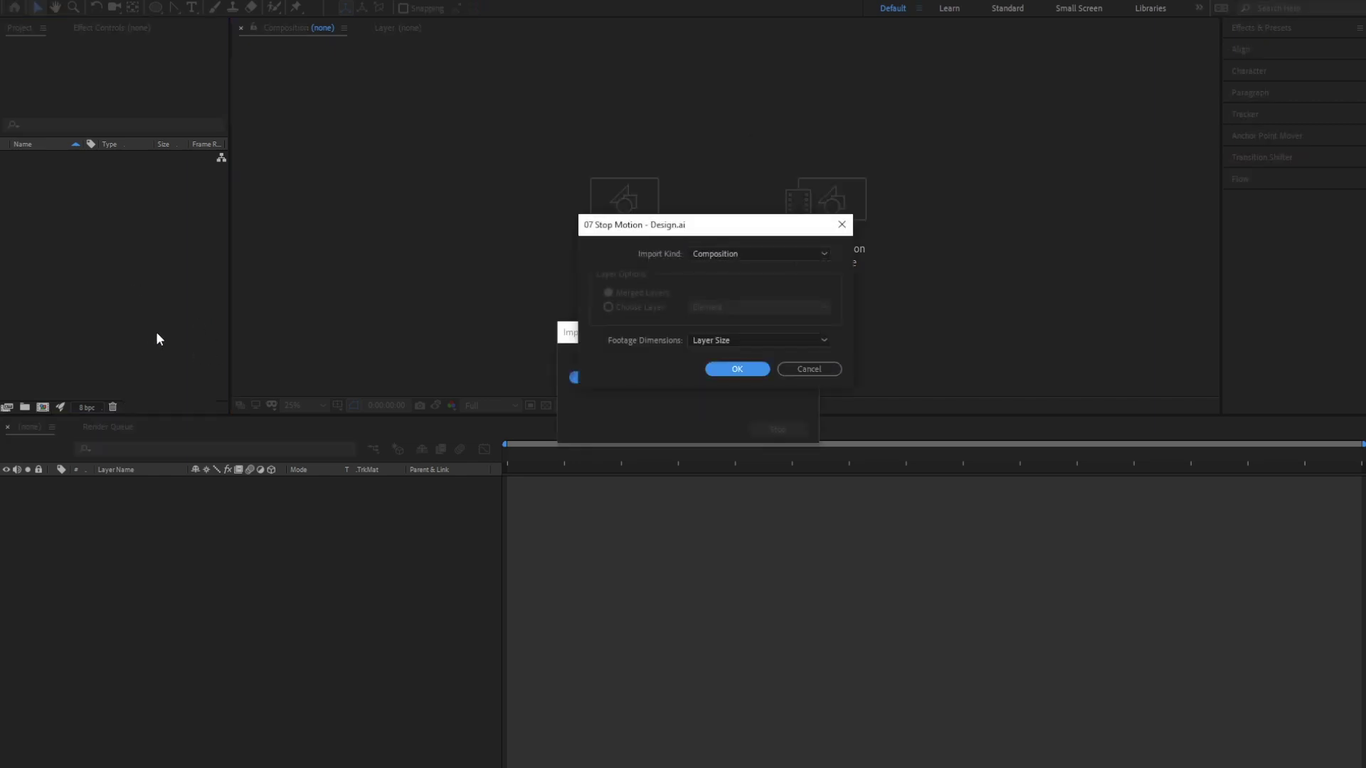
left_click(724, 367)
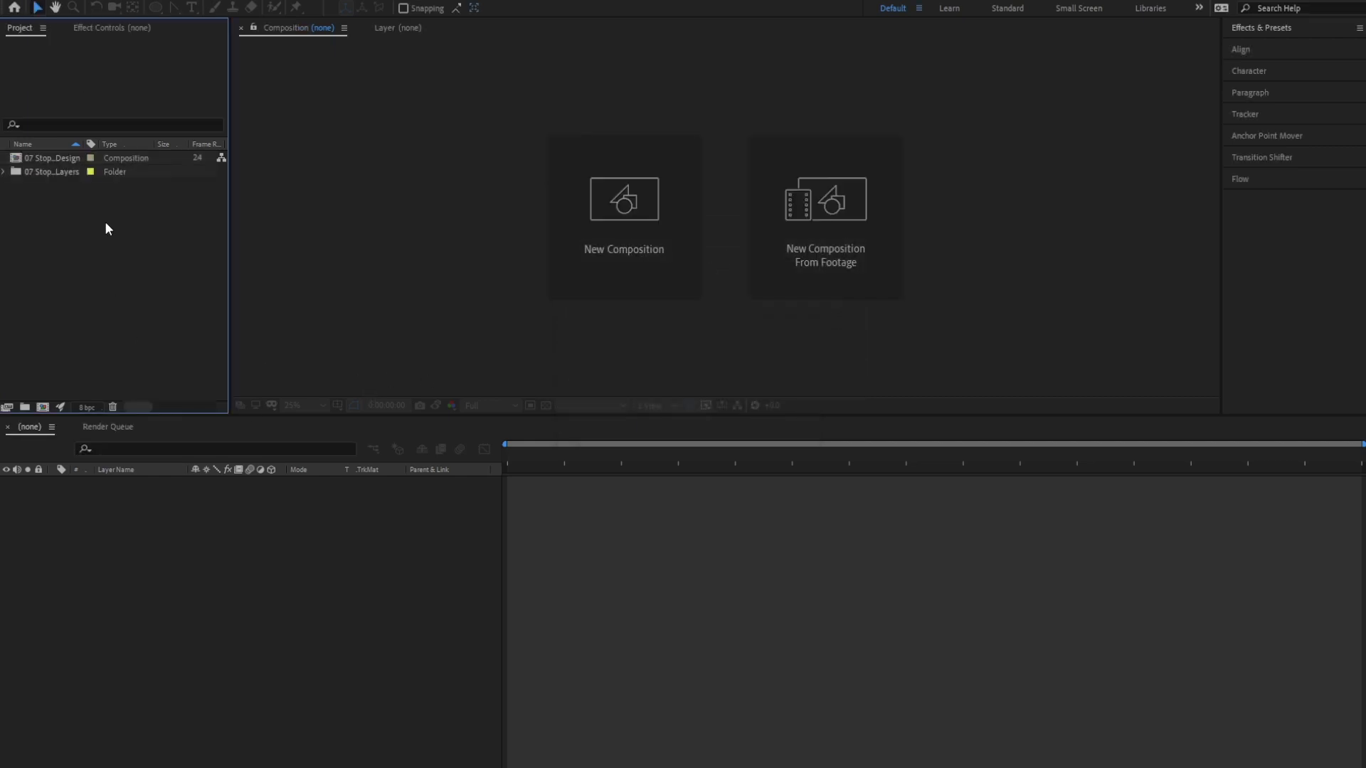
double_click(58, 159)
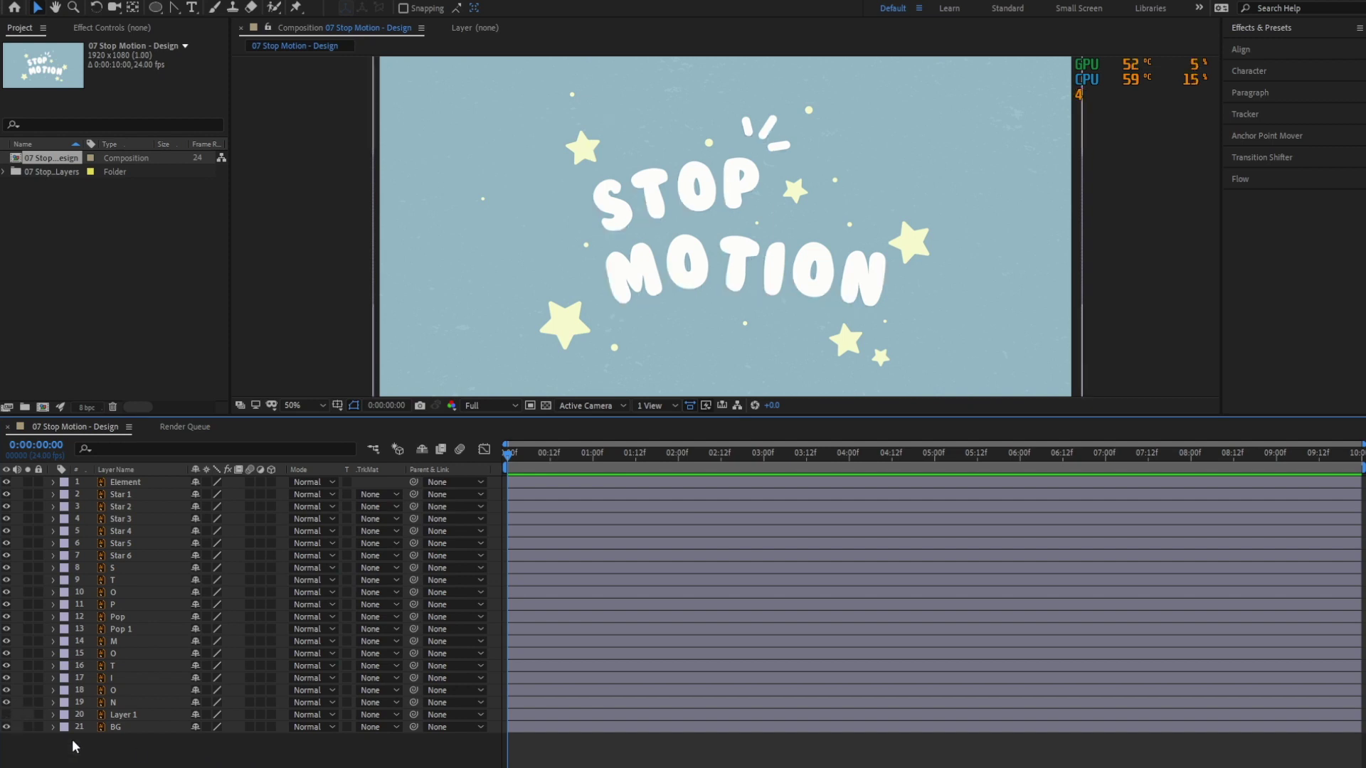
Hide the Element, Star 1 to Star 6, Pop and Pop 1 layers so only the lettering and background show.
left_click(141, 568)
left_click(134, 484)
left_click(144, 554, "shift")
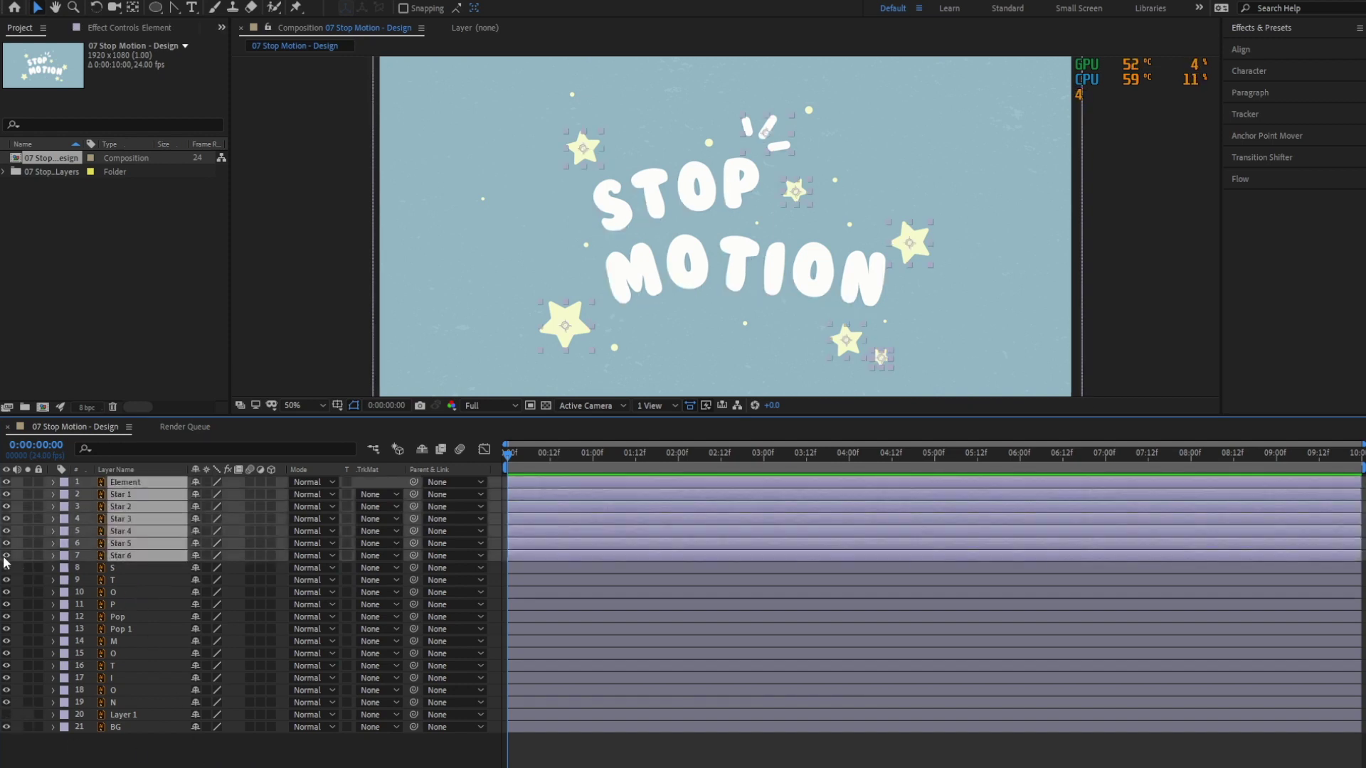
left_click(6, 555)
left_click(127, 618)
left_click(122, 628, "shift")
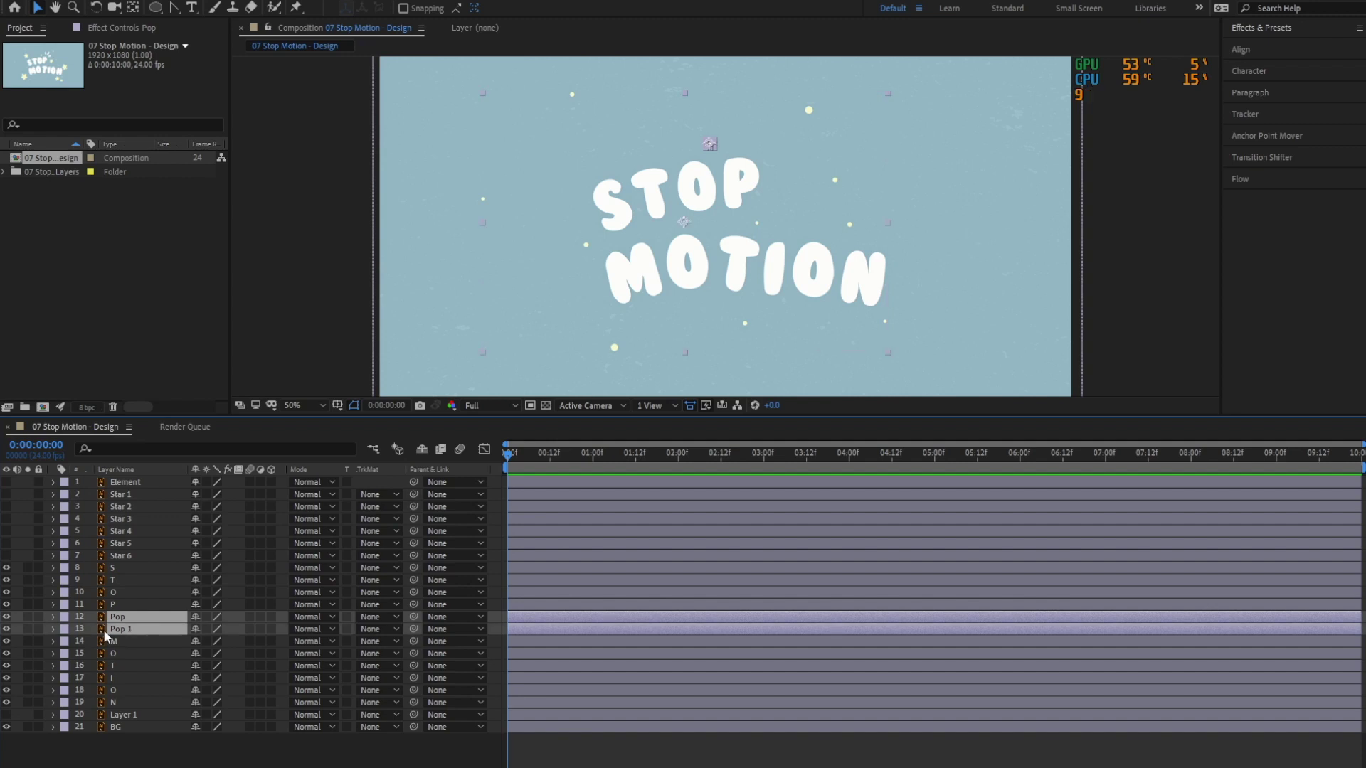
left_click_drag(6, 629, 7, 617)
Clear the layer selection and expand the Effects & Presets list.
left_click(139, 715)
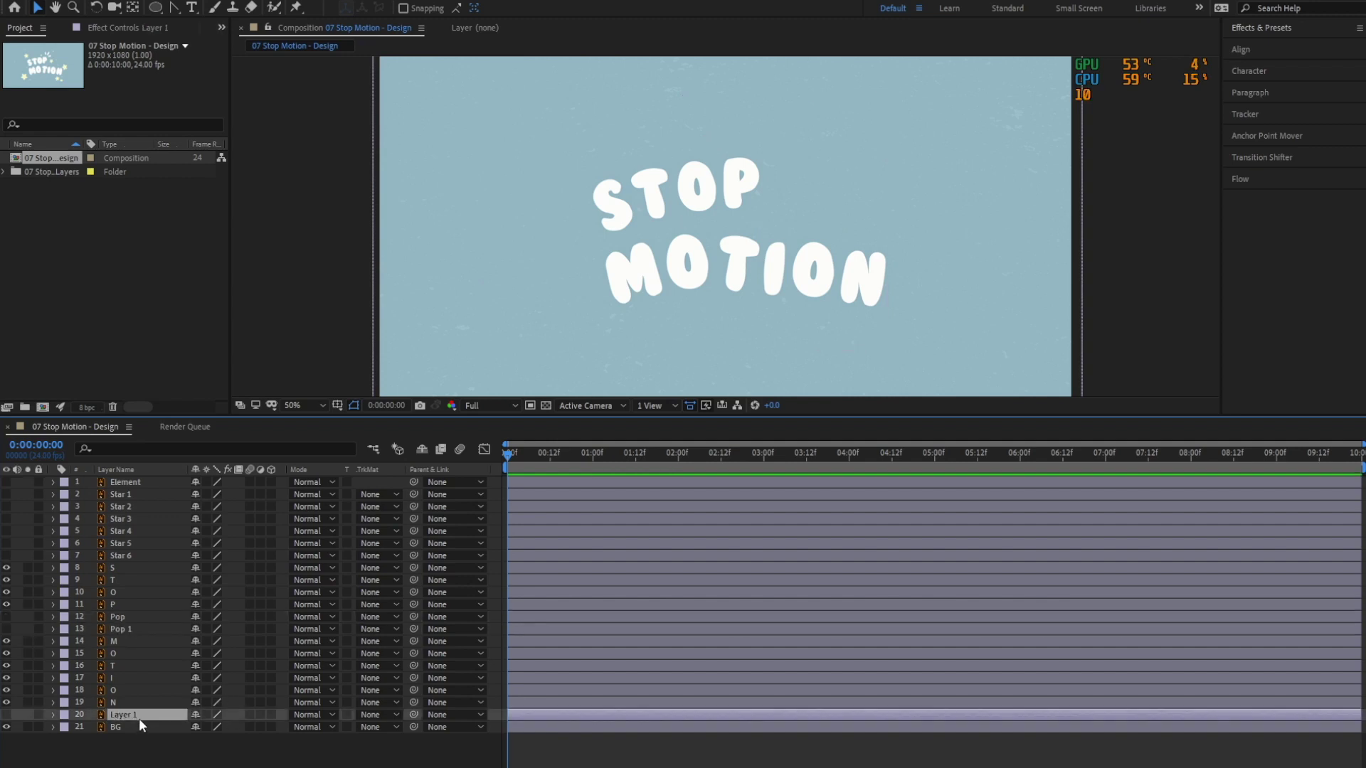
left_click(122, 726)
left_click(198, 744)
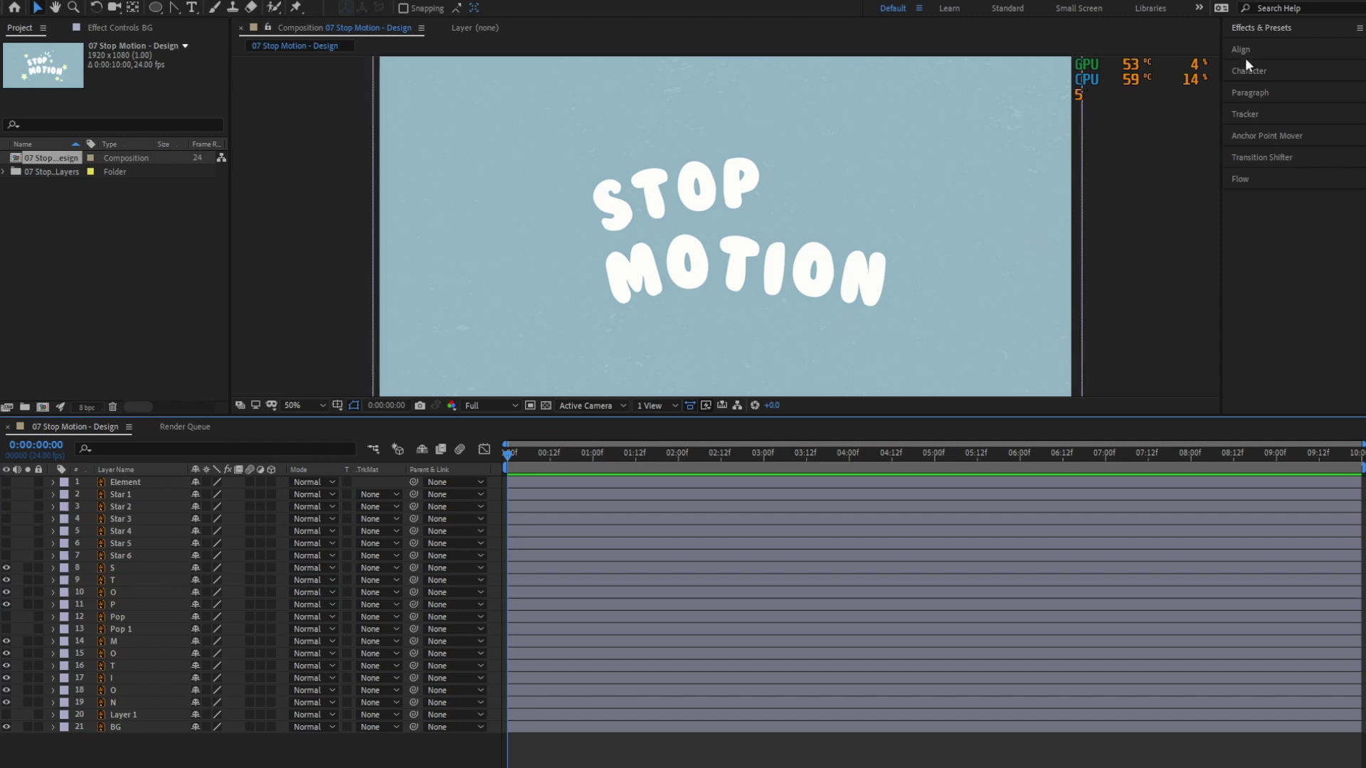
left_click(1262, 27)
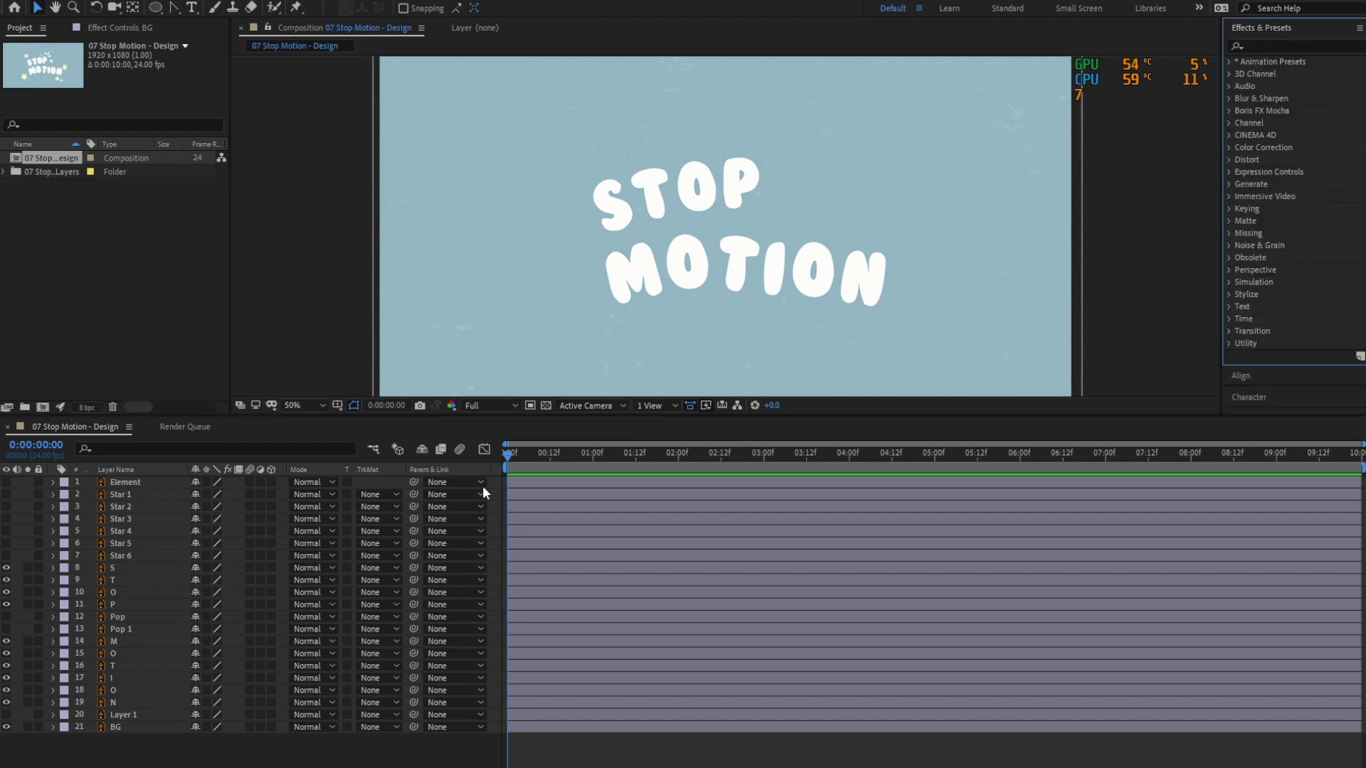
Reveal only the Position and Rotation properties of the S layer.
left_click(134, 579)
left_click(142, 568)
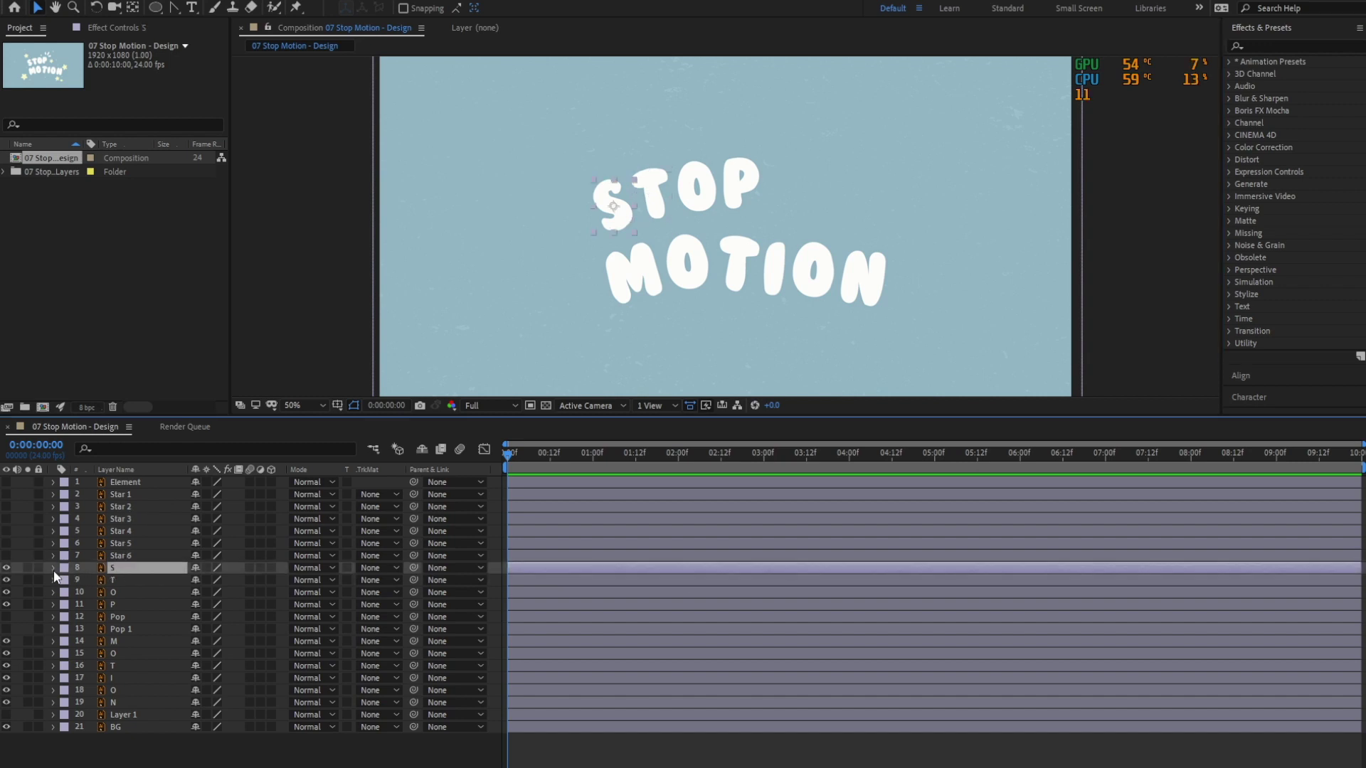
left_click(53, 568)
left_click(65, 580)
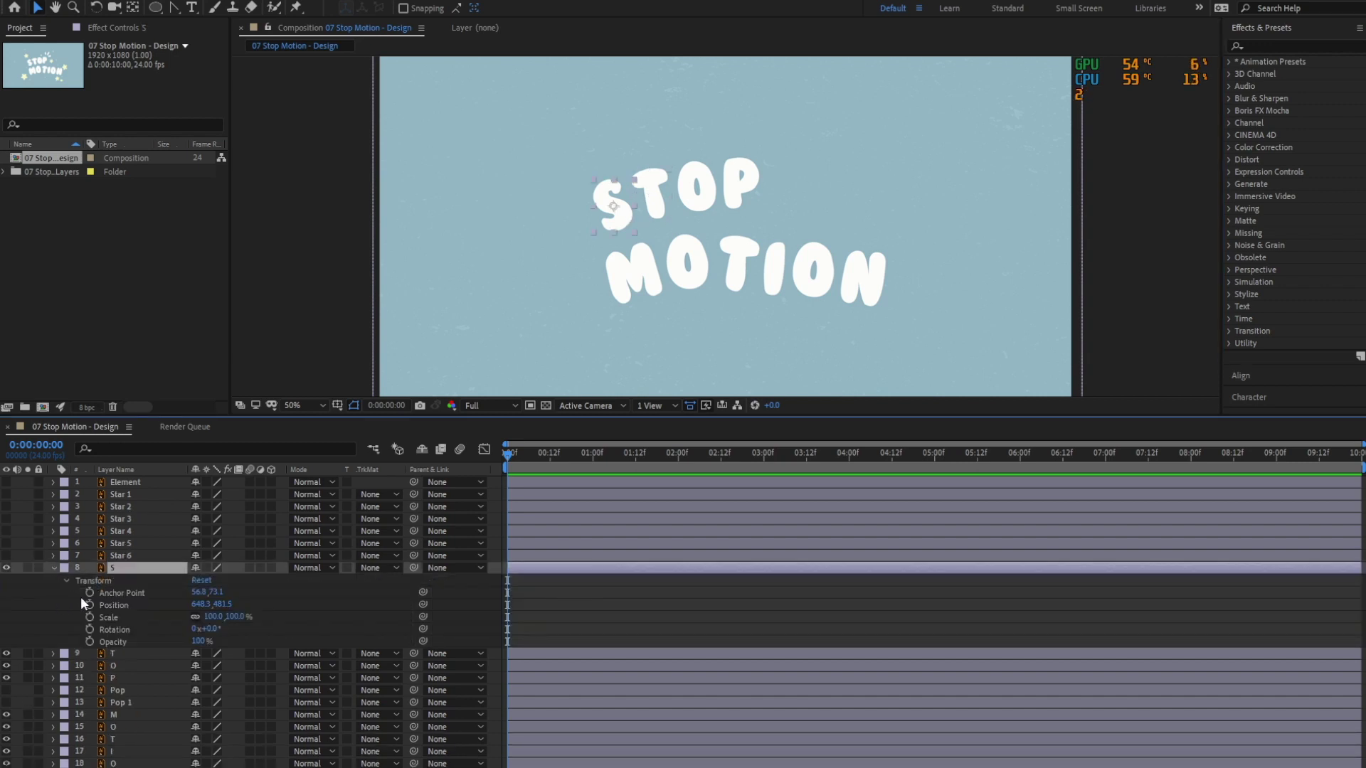
key("p")
key("shift+r")
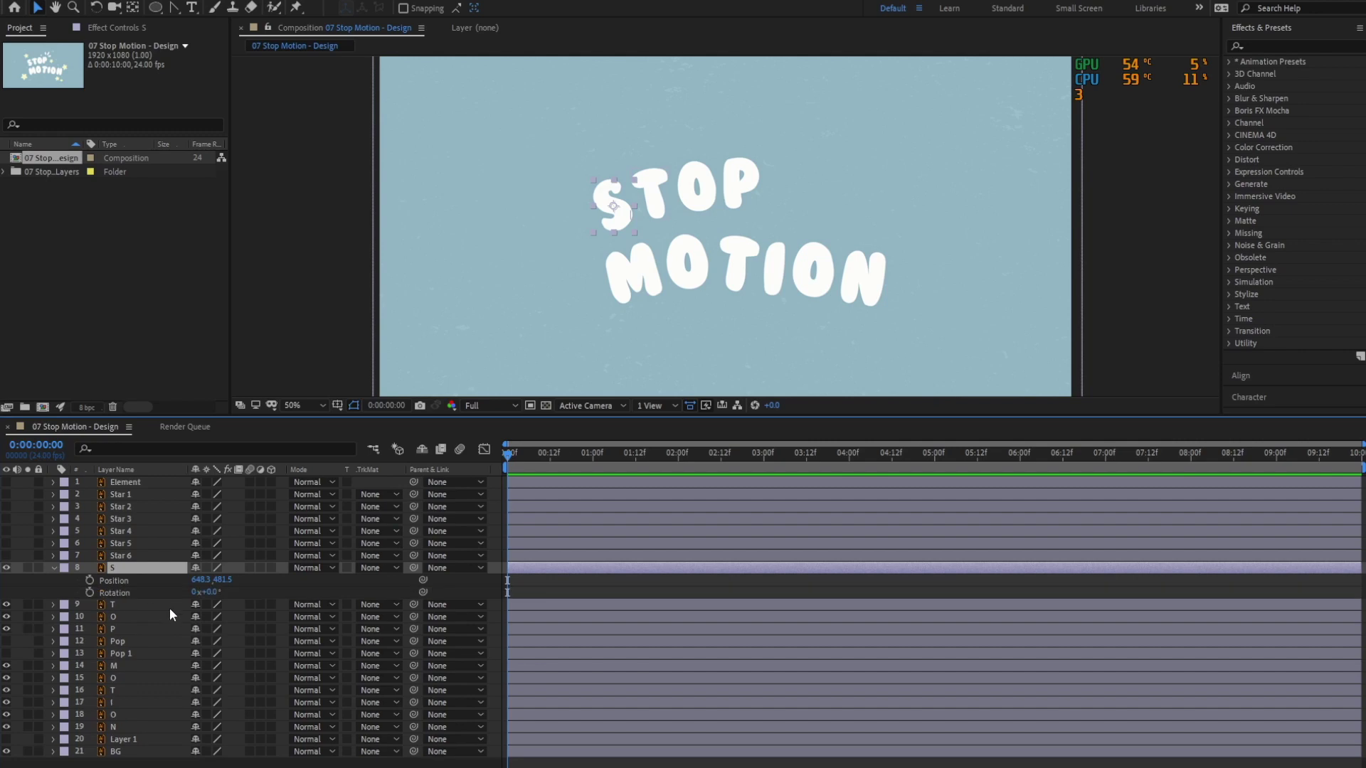
Add the expression wiggle(3,5) to the Position of the S layer.
left_click(89, 580, "alt")
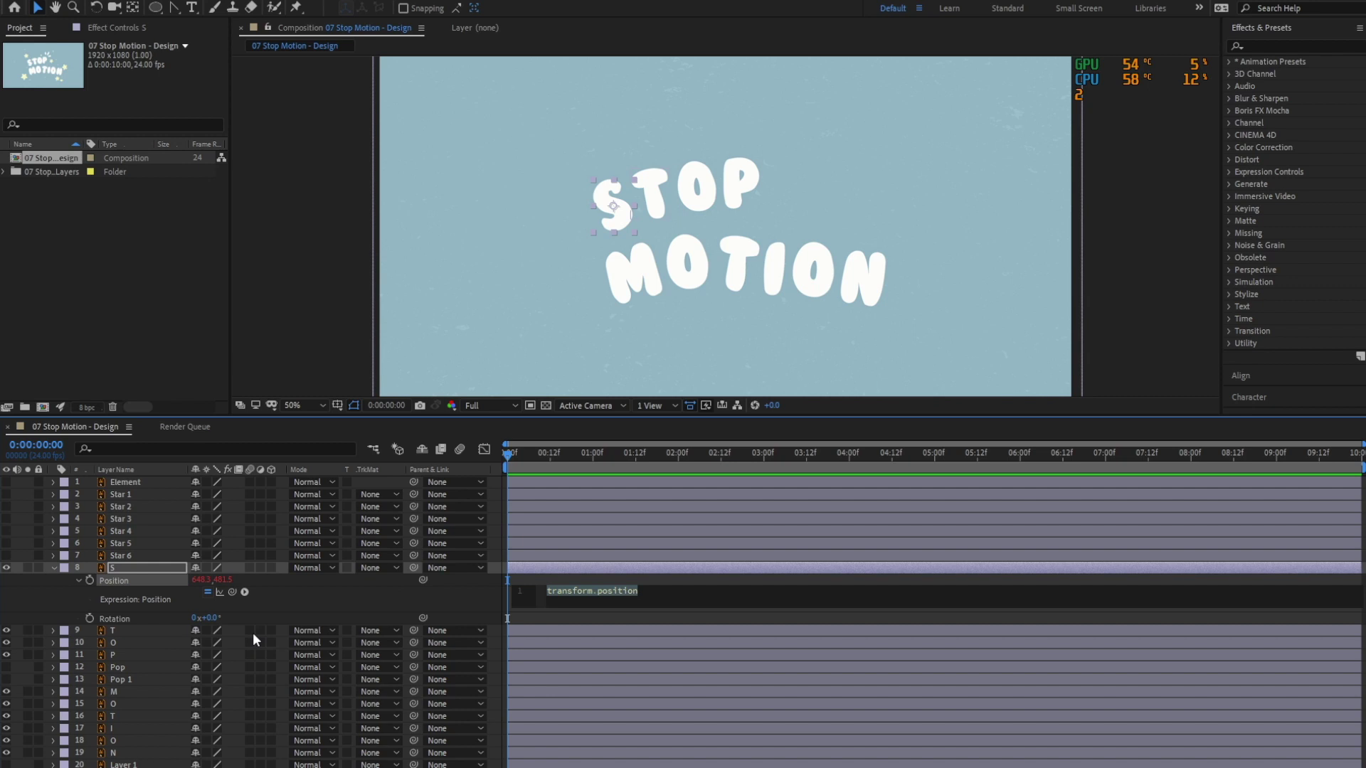
type("wiggle")
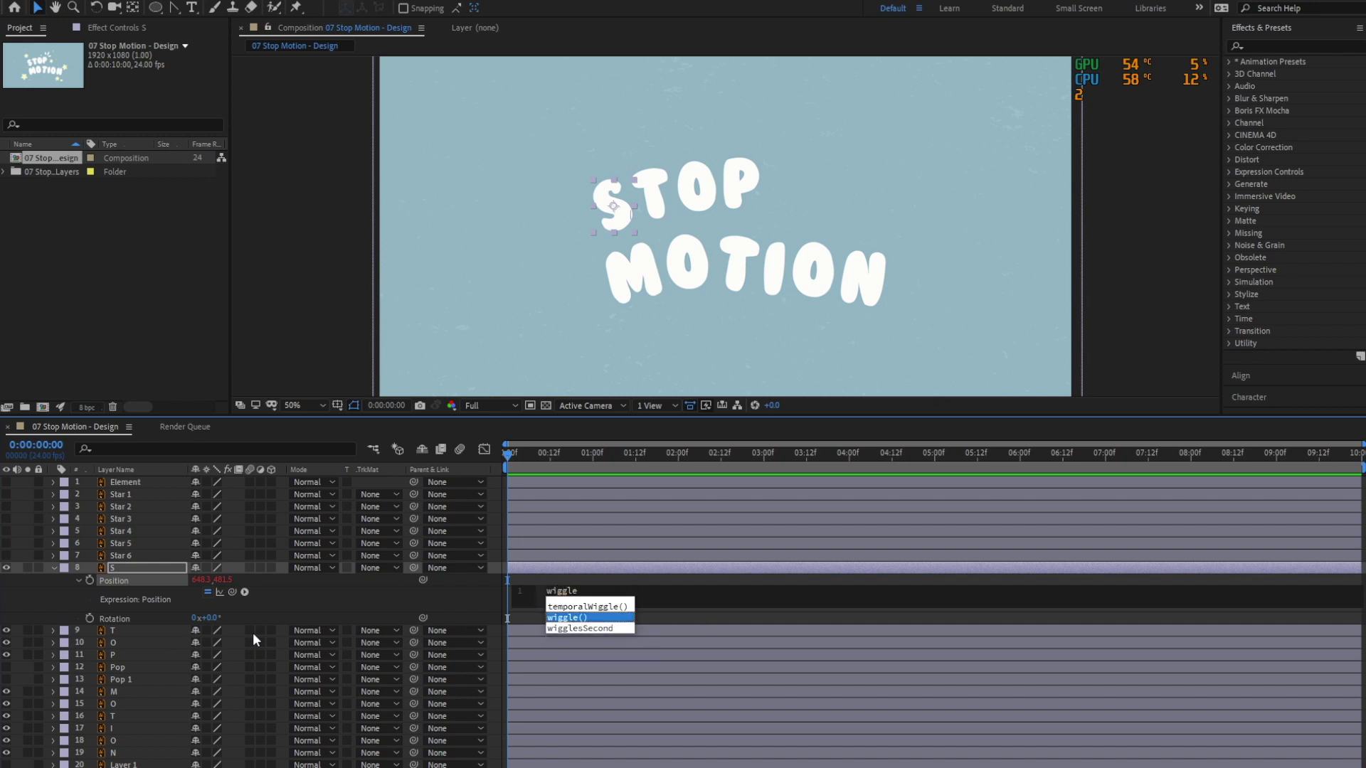
key("Return")
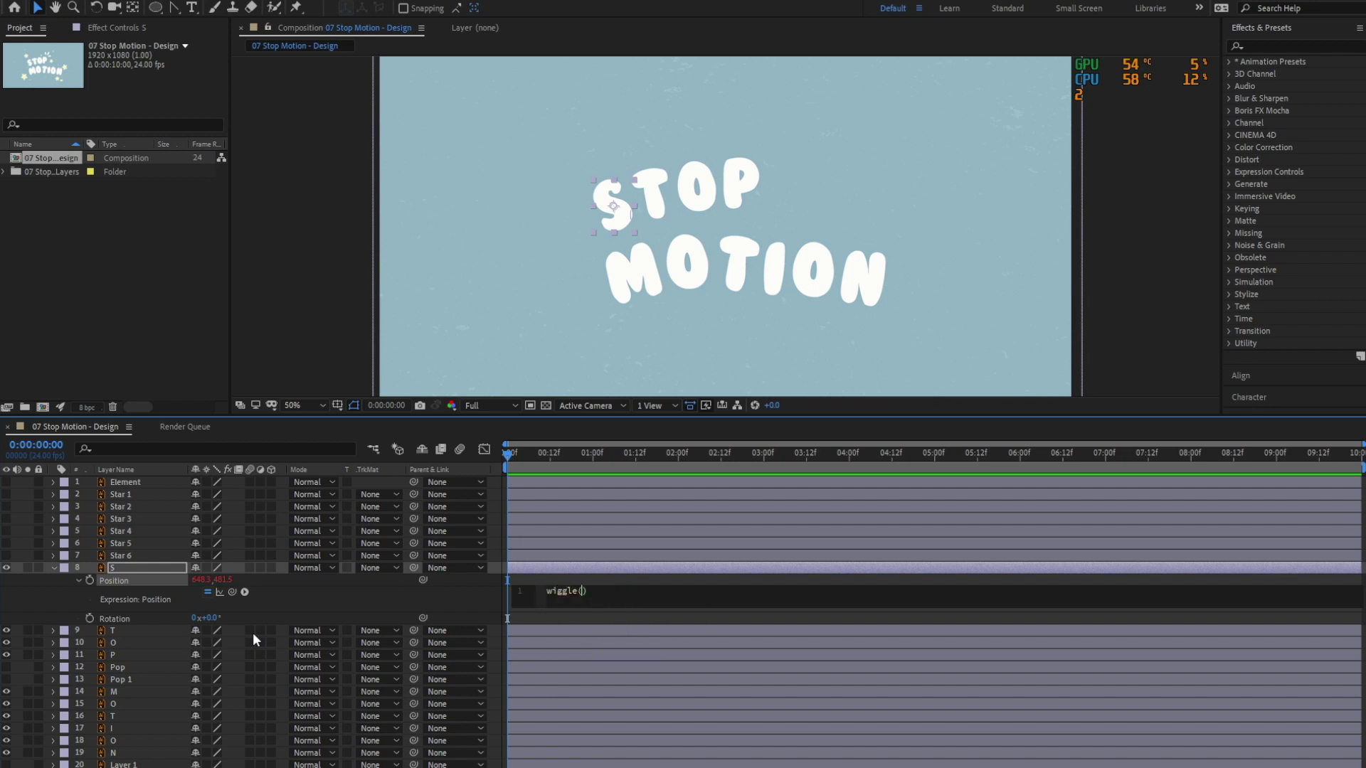
type("3,5")
key("KP_Enter")
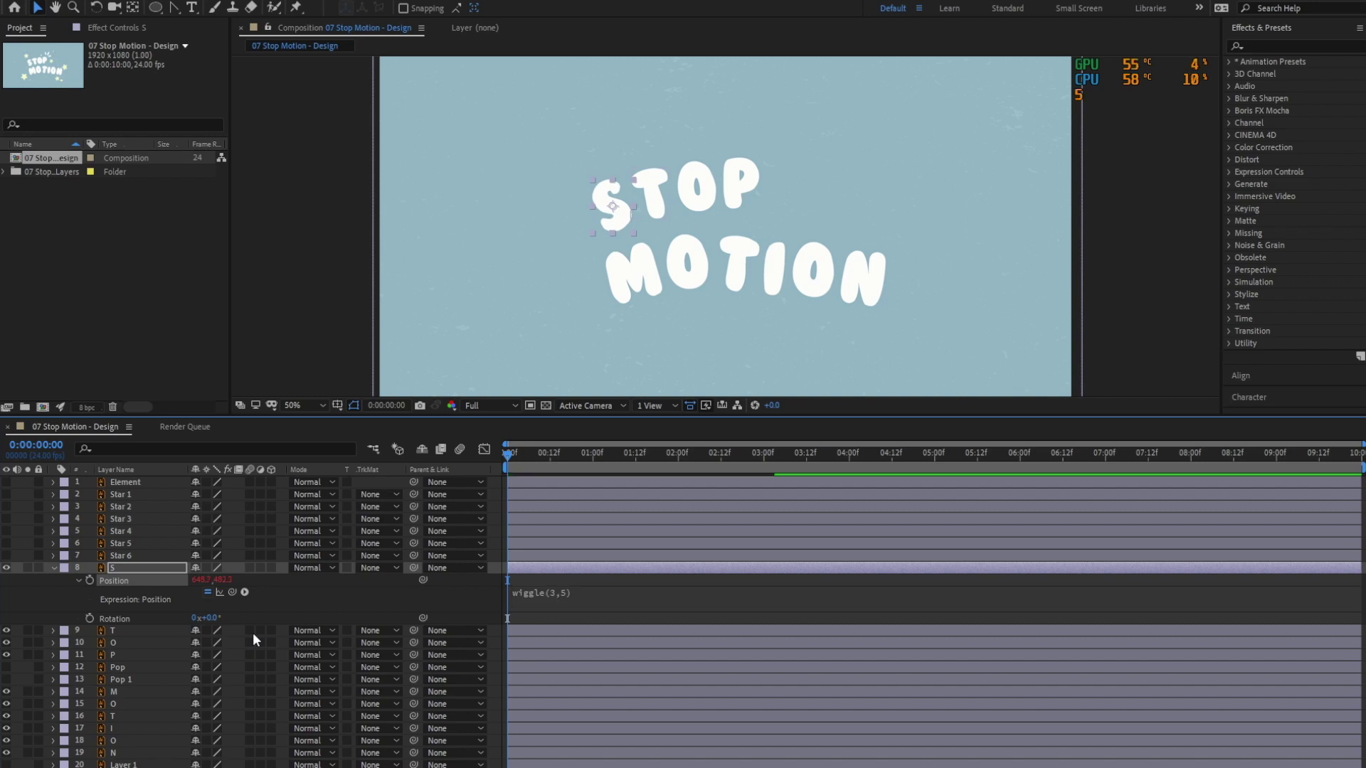
Add the expression wiggle(2,10) to the Rotation of the S layer.
left_click(87, 618, "alt")
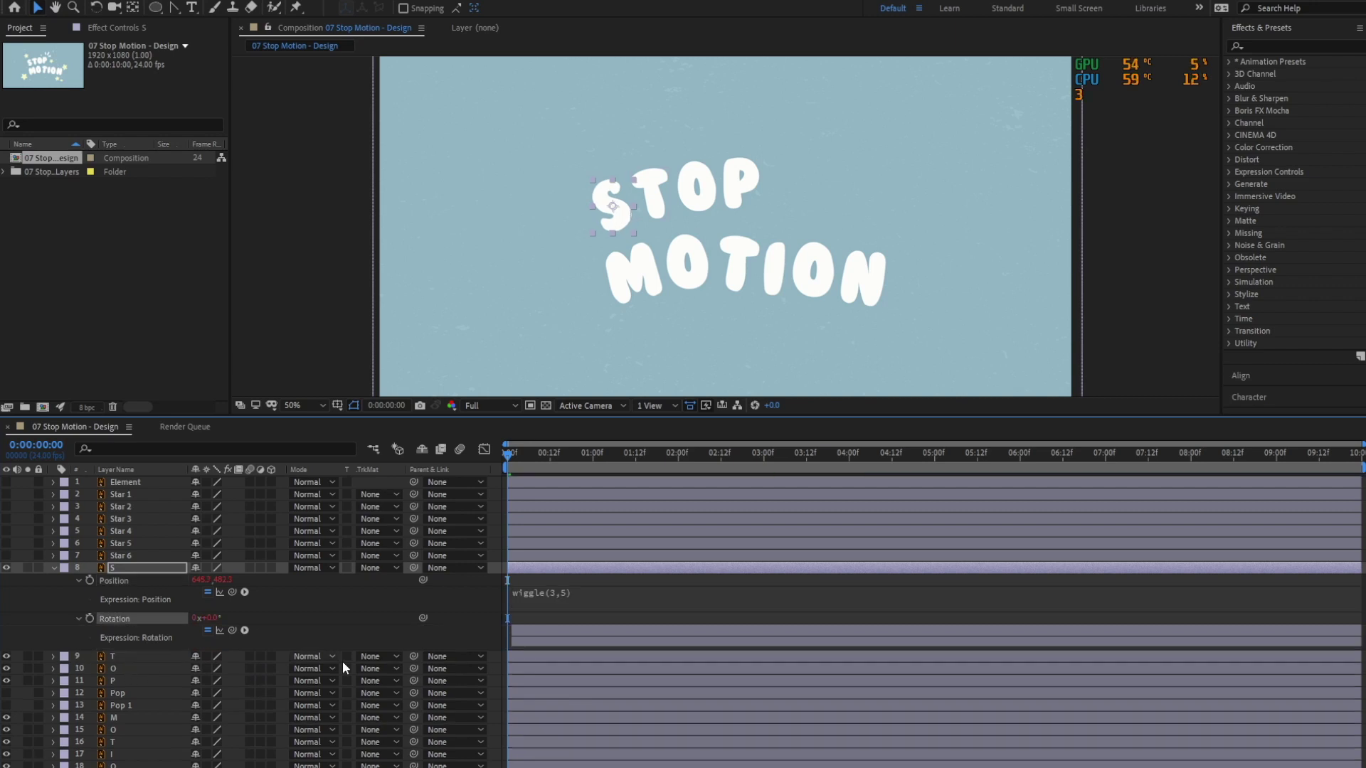
type("wiggl")
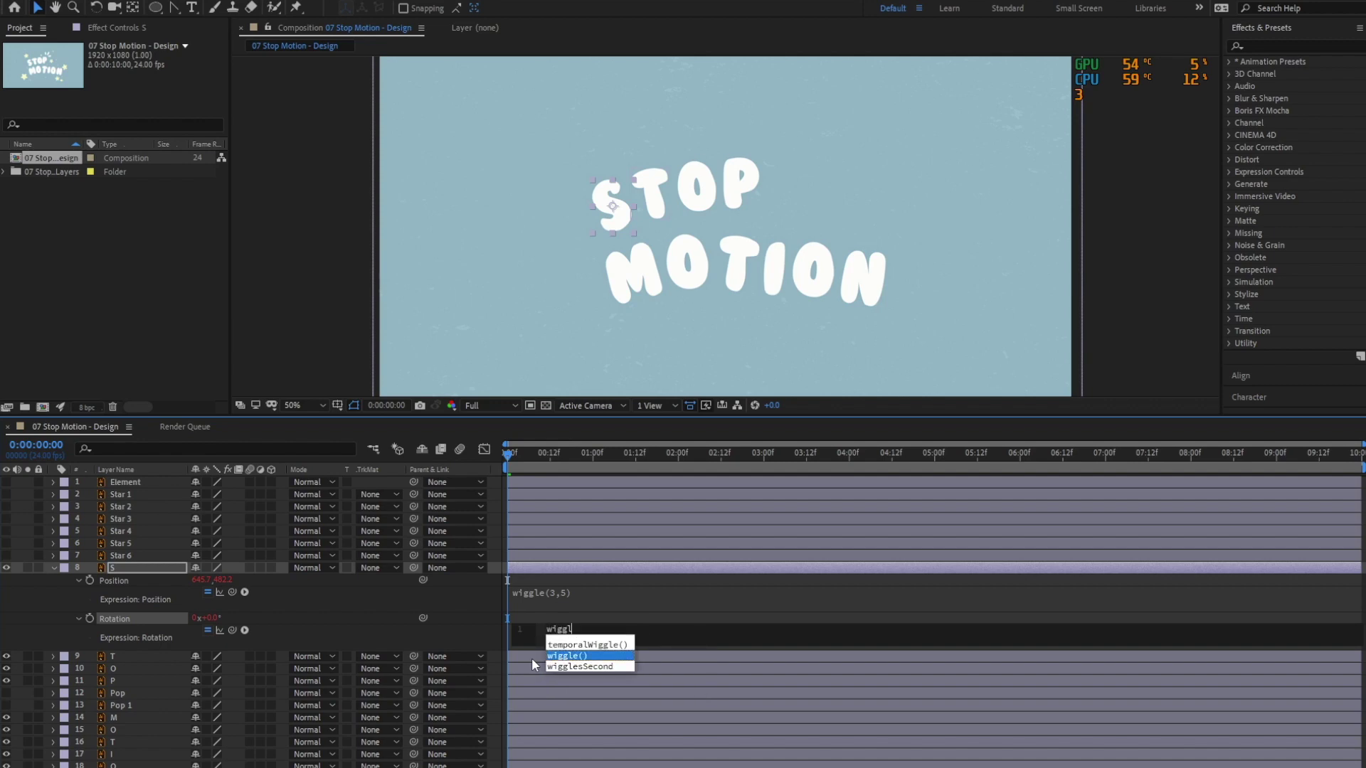
type("e")
key("Return")
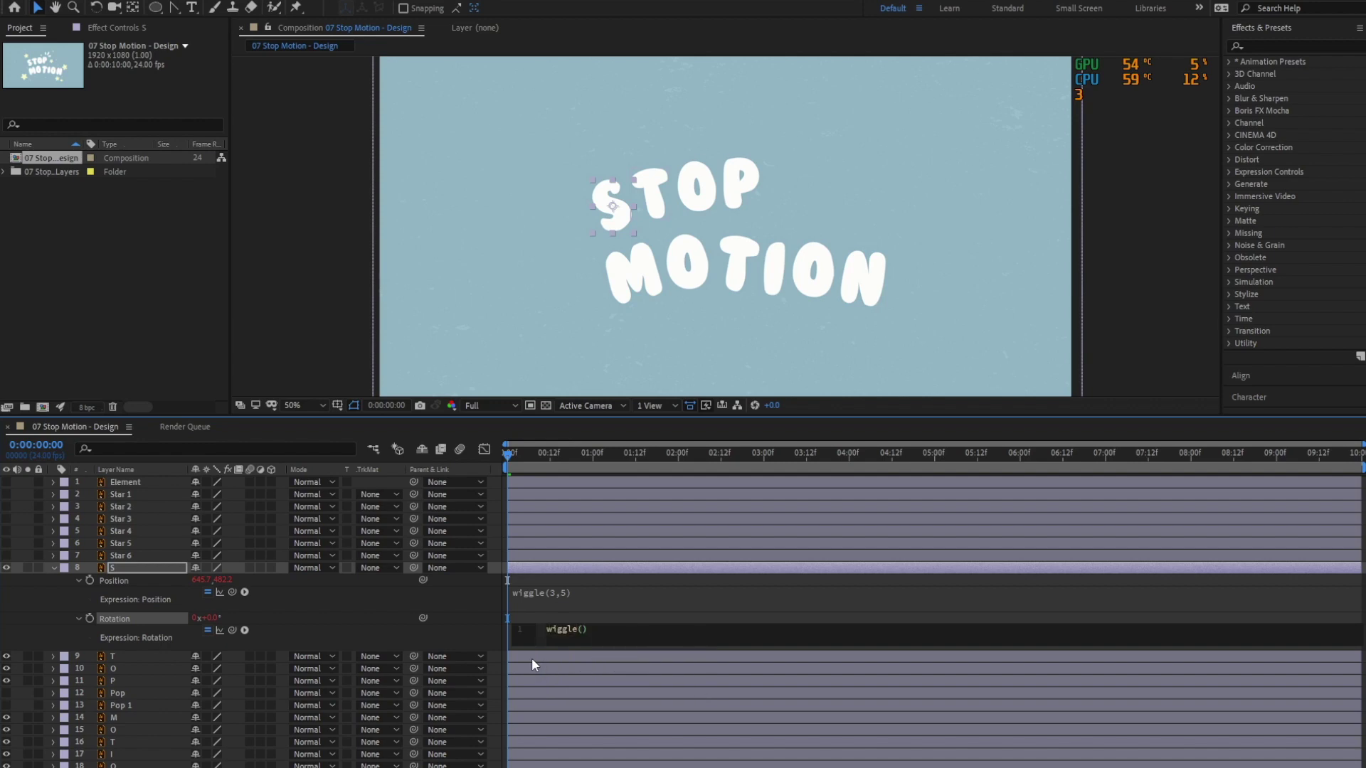
type("2,10")
key("KP_Enter")
Preview the wiggling S letter and return the playhead to the first frame.
key("space")
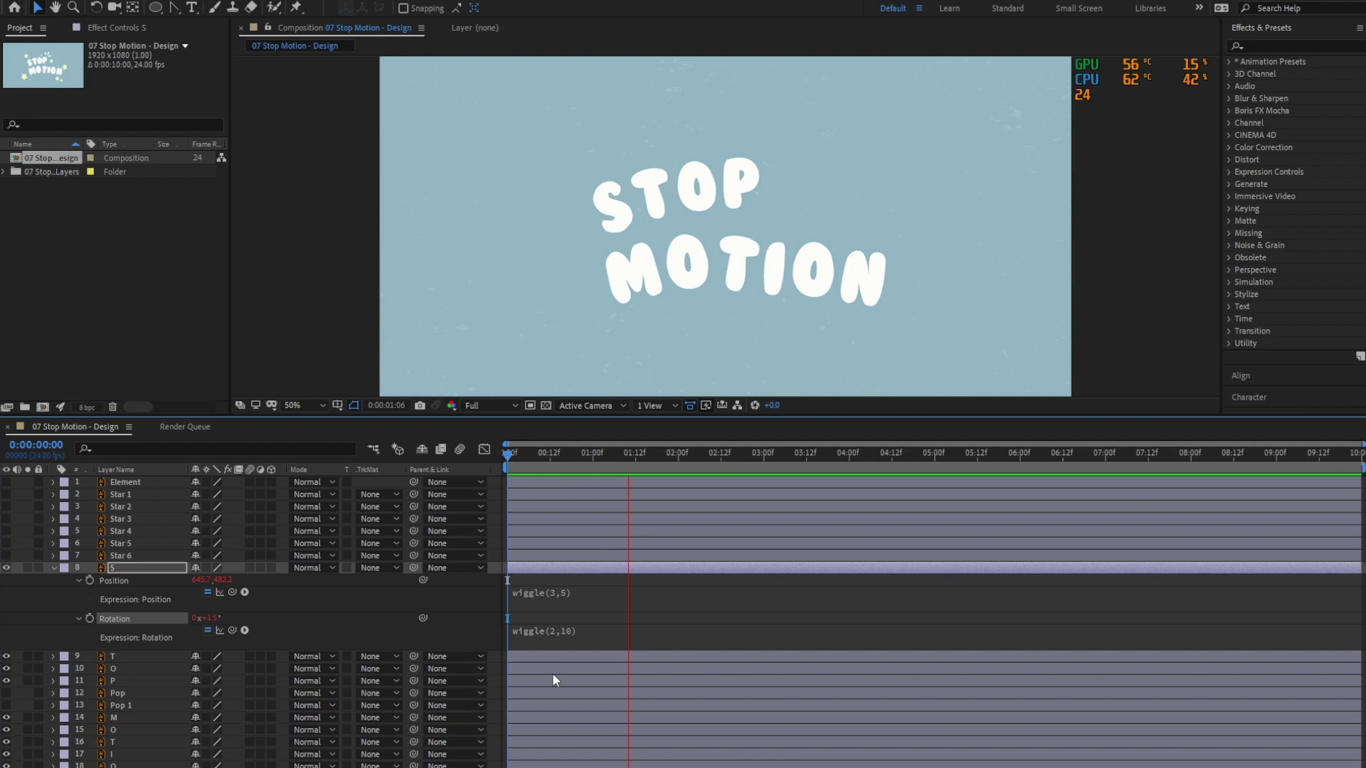
key("space")
left_click(511, 453)
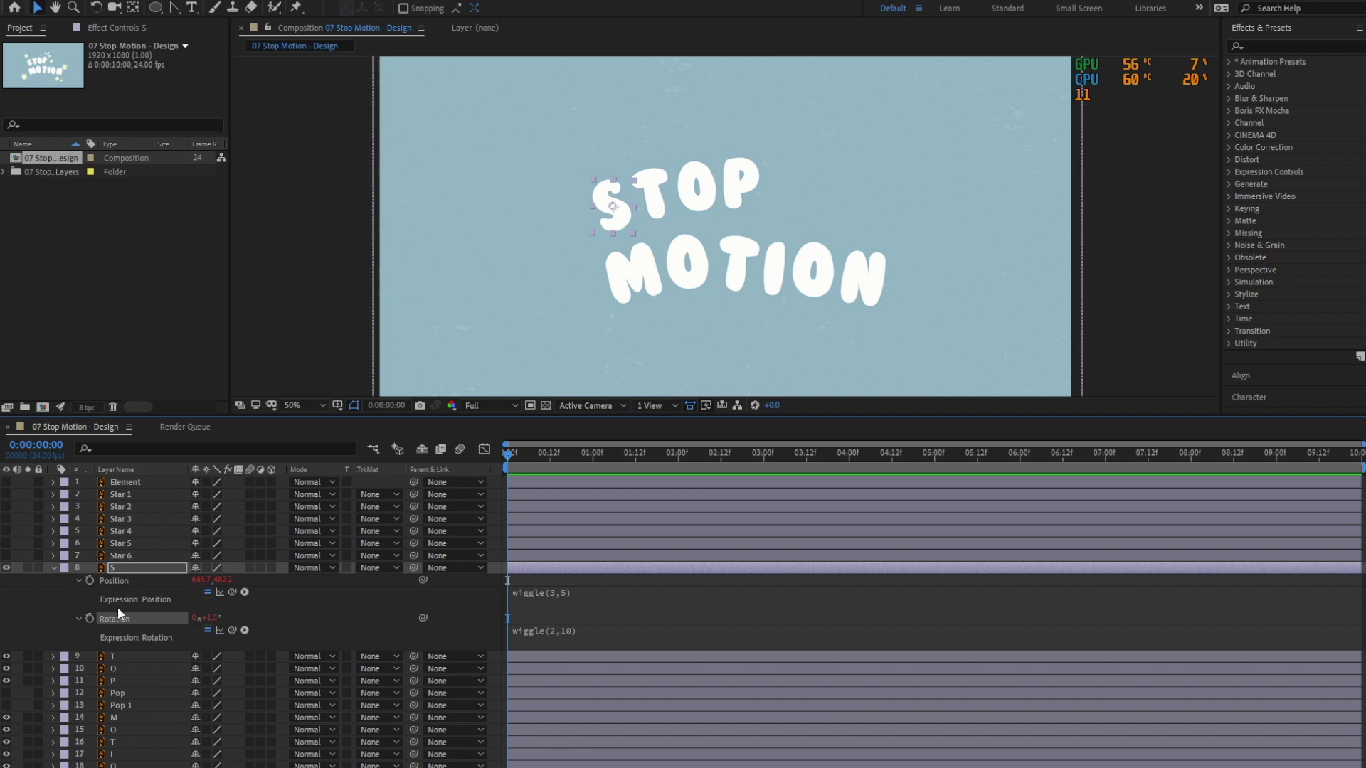
Copy the wiggle(3,5) Position expression from the S layer to the T, O and P layers of STOP.
left_click(569, 597)
key("ctrl+c")
left_click(128, 657)
left_click(123, 684, "shift")
key("ctrl+v")
left_click(90, 719, "alt")
key("ctrl+v")
left_click(90, 767, "alt")
key("ctrl+v")
key("p")
Copy the wiggle(2,10) Rotation expression from the S layer to the T, O and P layers of STOP.
left_click(562, 631)
key("ctrl+c")
left_click(183, 683)
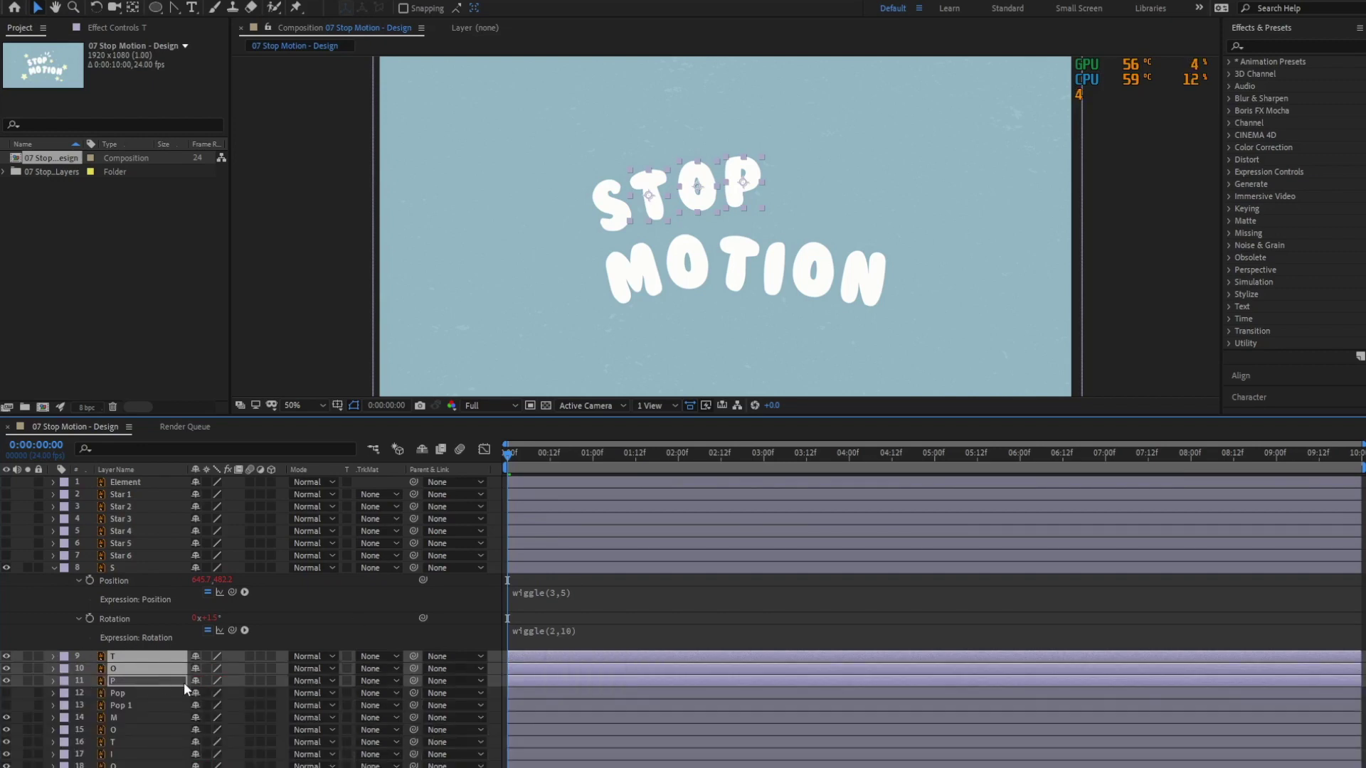
key("r")
left_click(90, 668, "alt")
key("ctrl+v")
left_click(90, 719, "alt")
key("ctrl+v")
left_click(90, 767, "alt")
Apply the wiggle(2,10) Rotation expression to all six letter layers of MOTION.
scroll(117, 694, "down", 1)
left_click(120, 697)
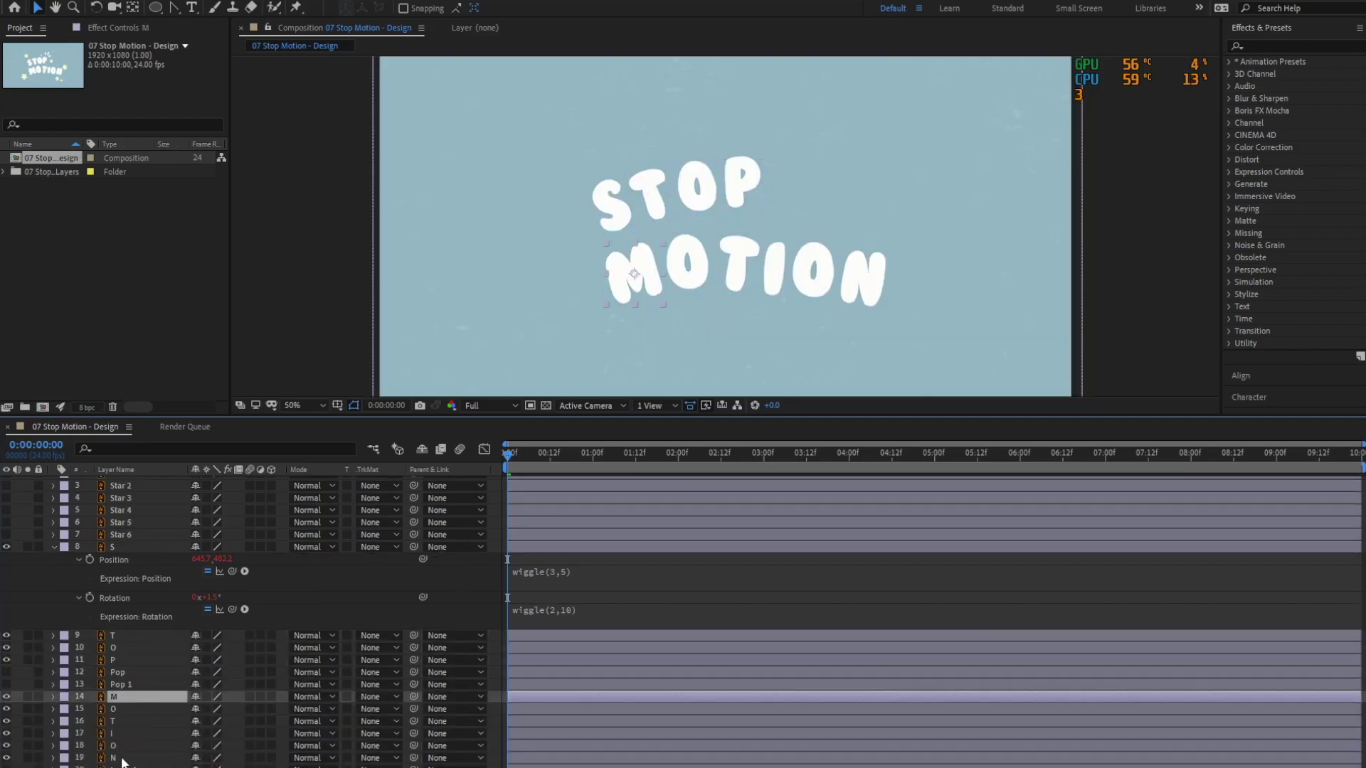
left_click(123, 758, "shift")
key("ctrl+v")
key("Return")
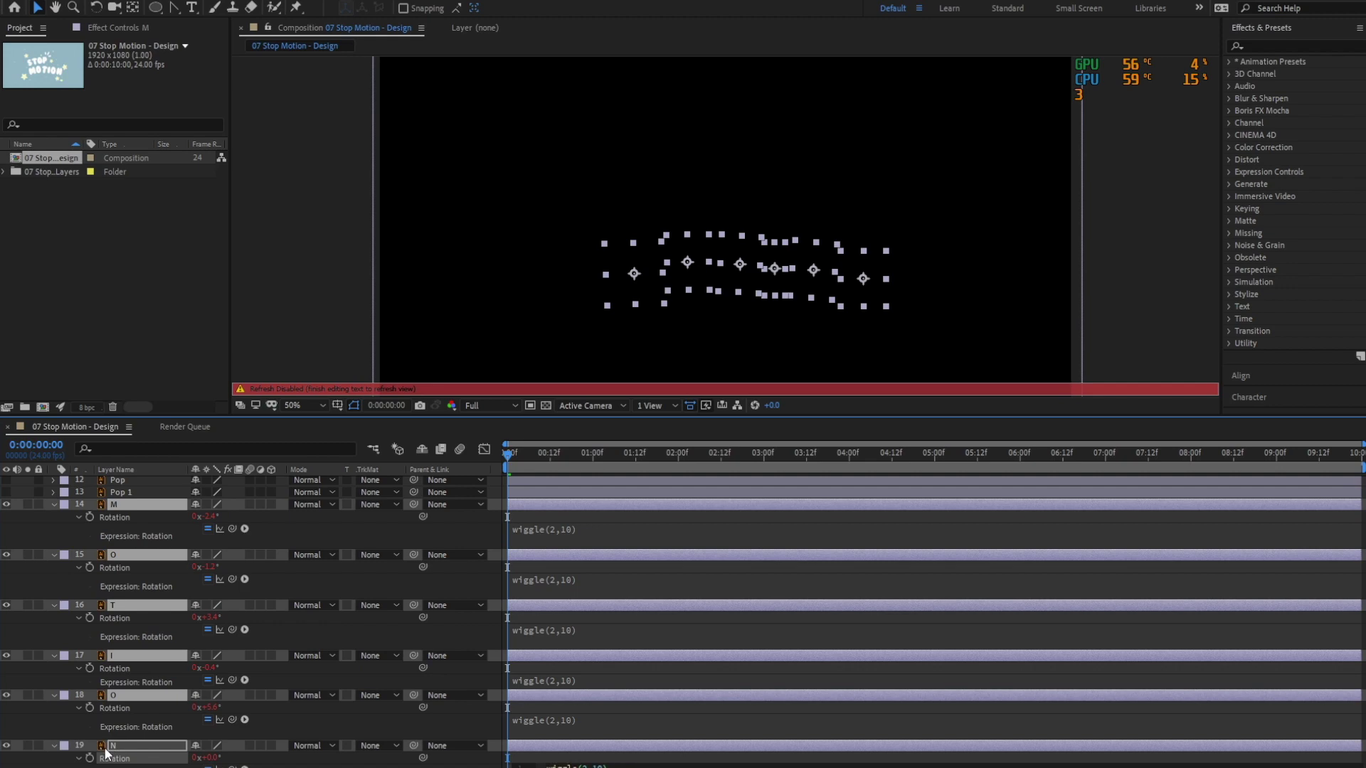
Copy the wiggle(3,5) Position expression to all six letter layers of MOTION and collapse the expanded layer properties.
scroll(73, 667, "up", 4)
key("p")
left_click(554, 529)
key("ctrl+c")
left_click(90, 664, "alt")
key("ctrl+v")
left_click(89, 714, "alt")
key("ctrl+v")
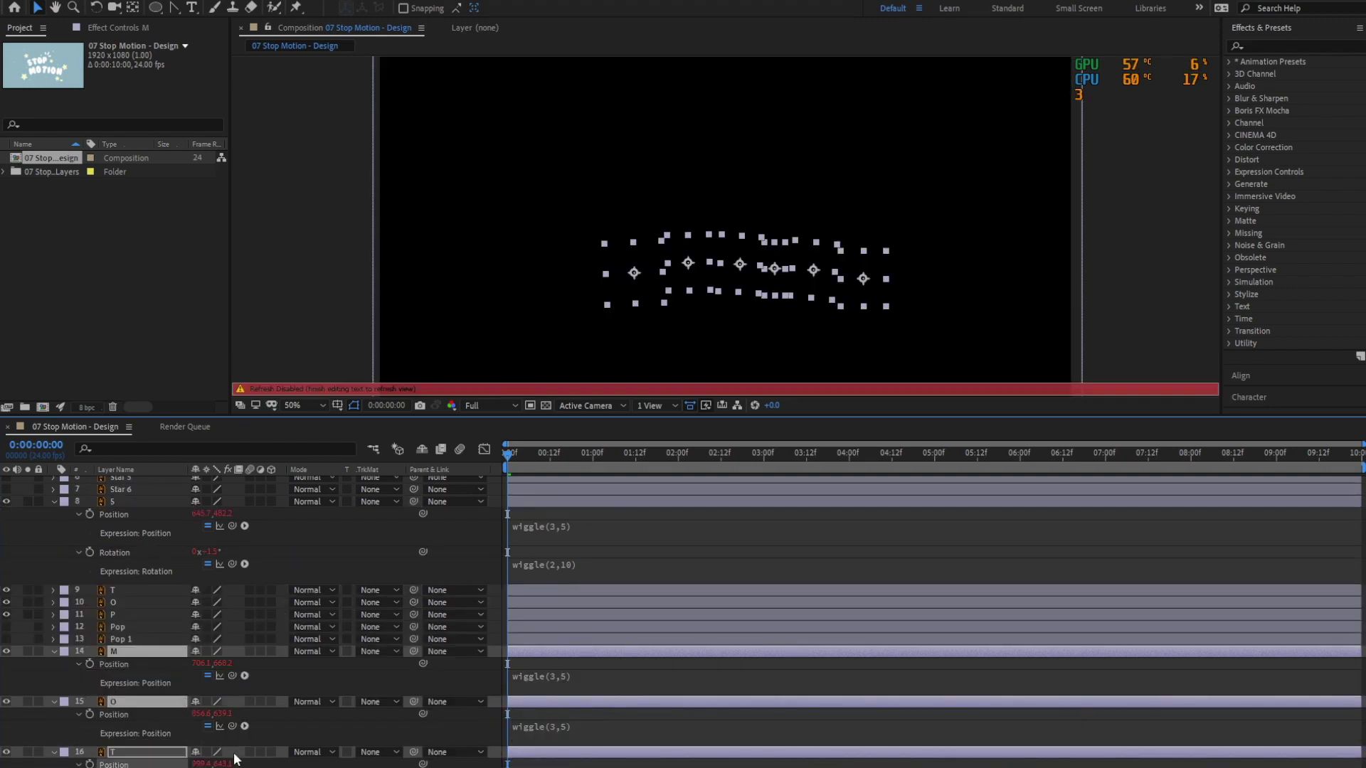
scroll(234, 759, "down", 3)
left_click(90, 712, "alt")
key("ctrl+v")
left_click(89, 762, "alt")
key("ctrl+v")
left_click(89, 767, "alt")
key("ctrl+v")
left_click(55, 511)
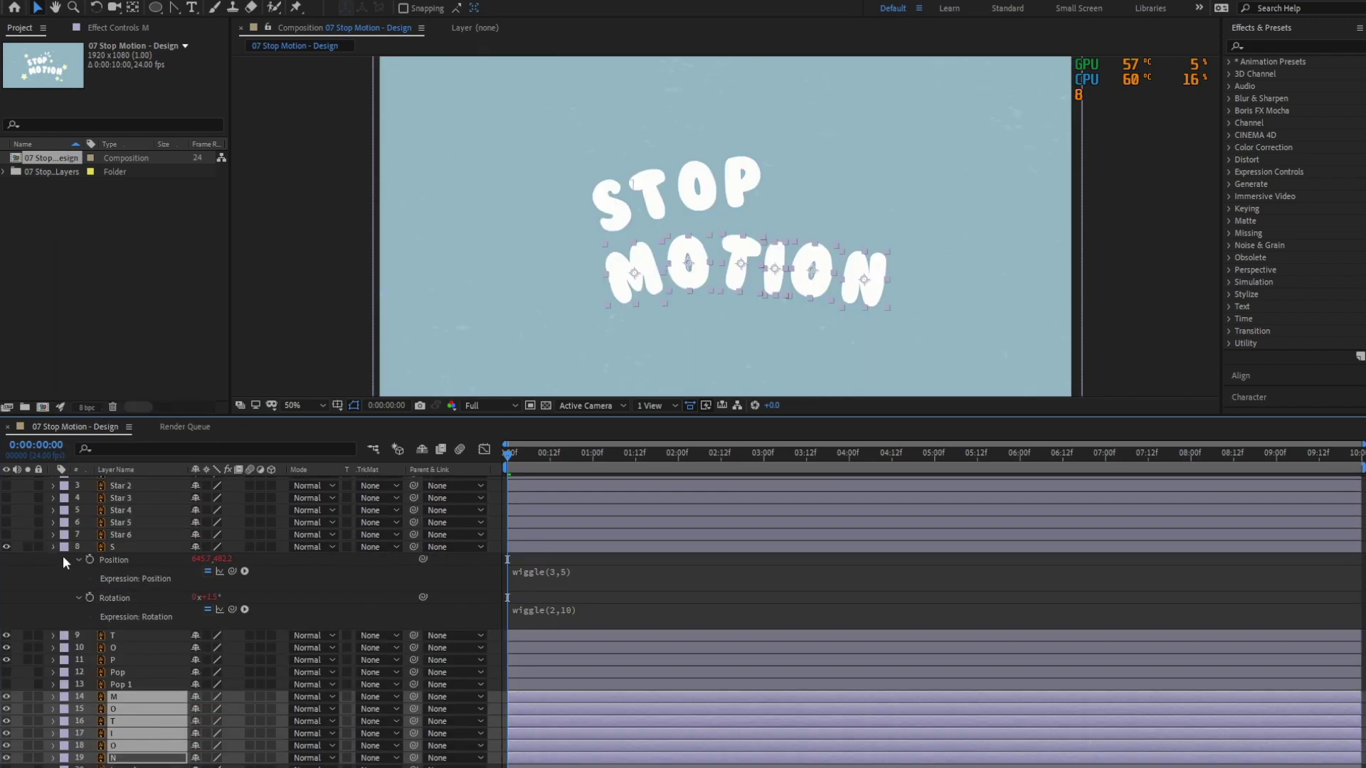
left_click(52, 546)
left_click(463, 762)
Preview the animated STOP MOTION lettering and return the playhead to the first frame.
key("space")
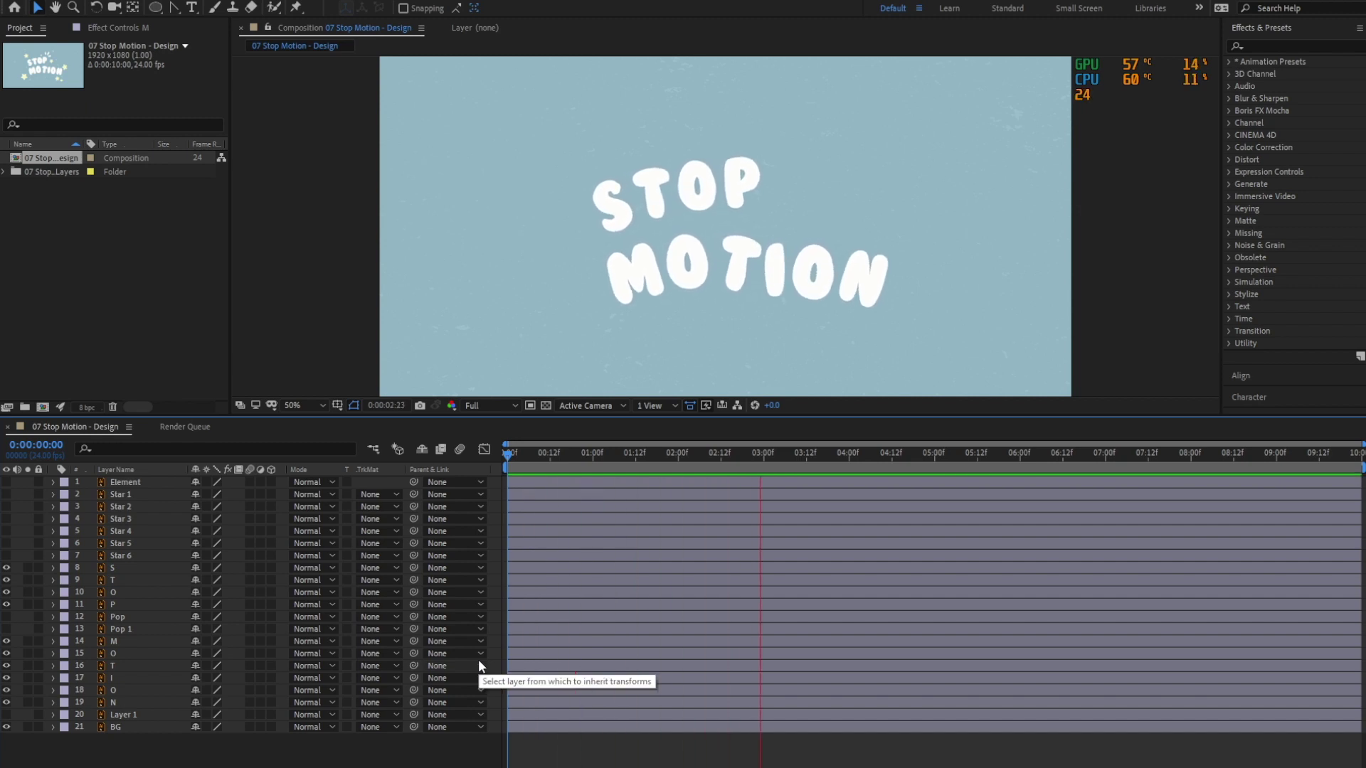
key("space")
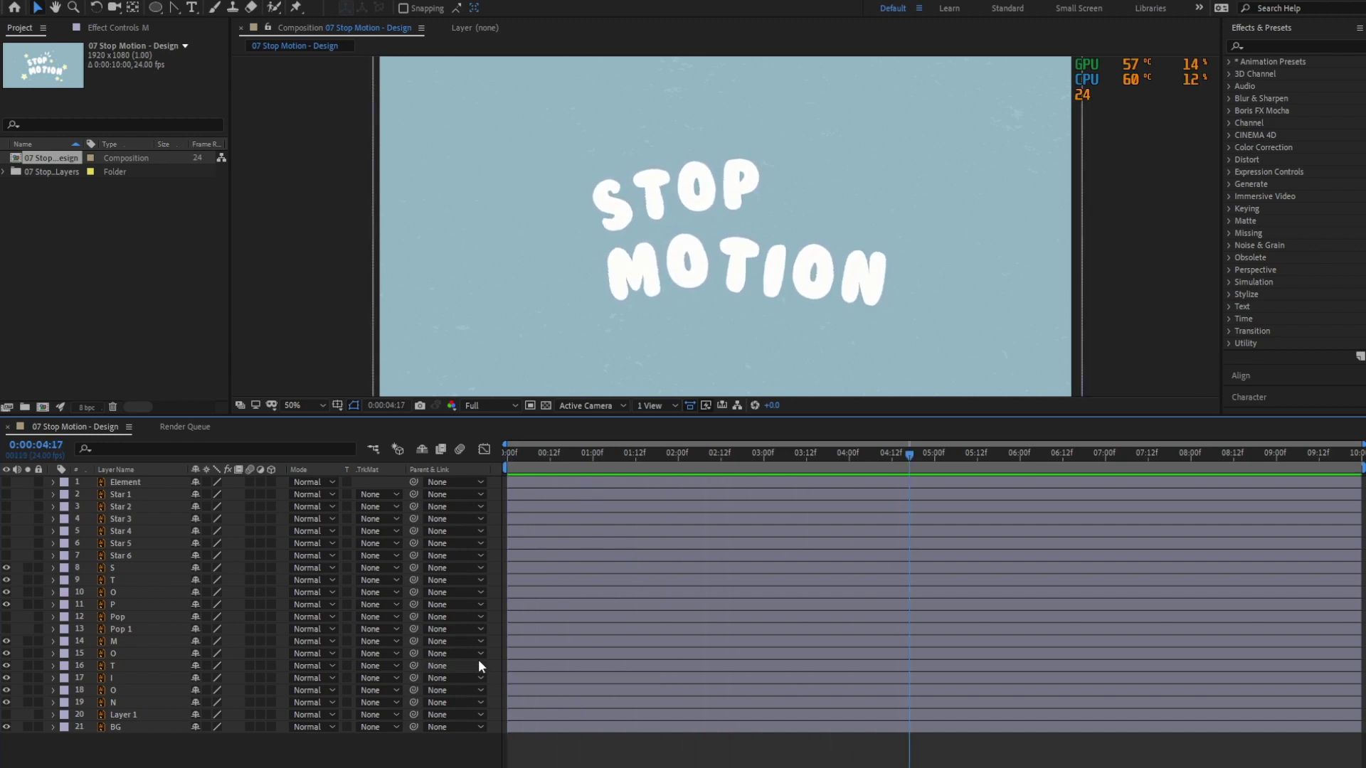
left_click(508, 453)
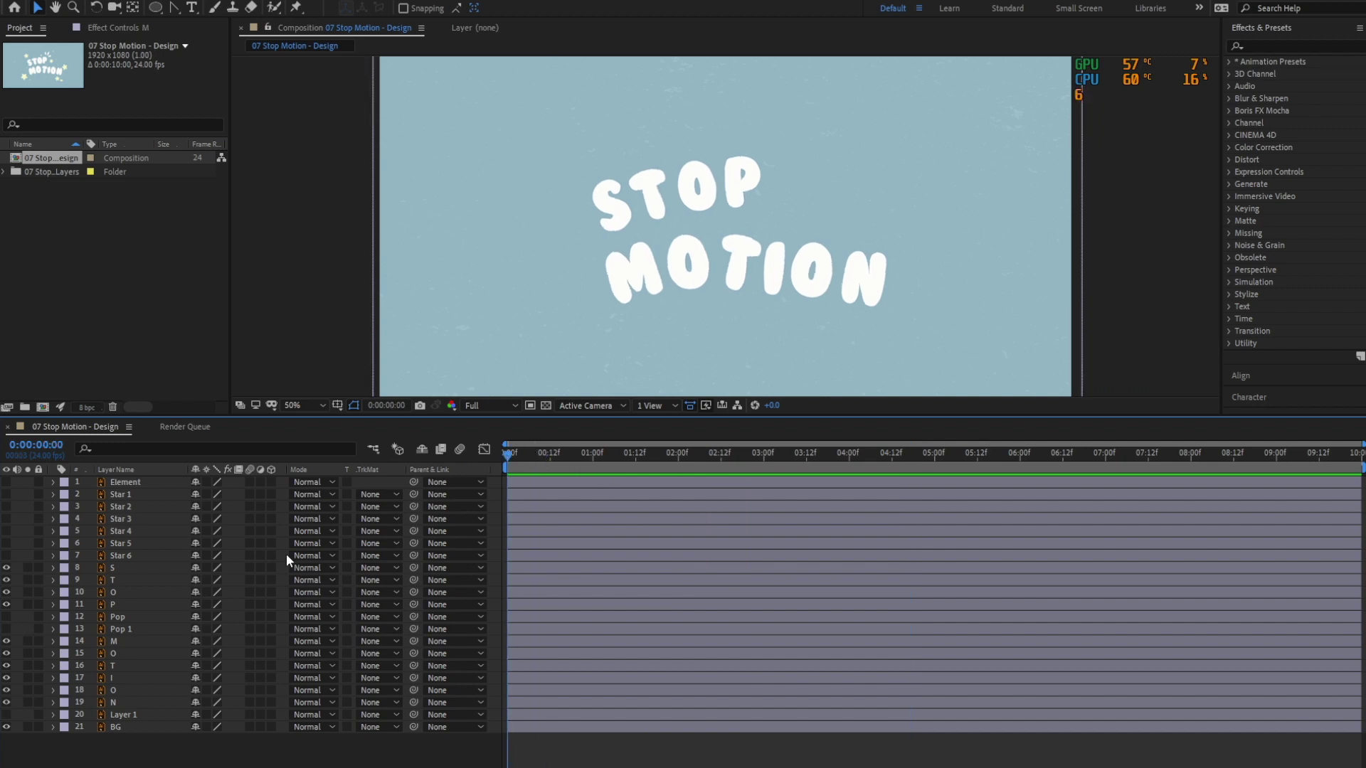
Create a new composition named 07 Stop Motion - Tutorial with a duration of 0:00:05:00.
left_click(138, 335)
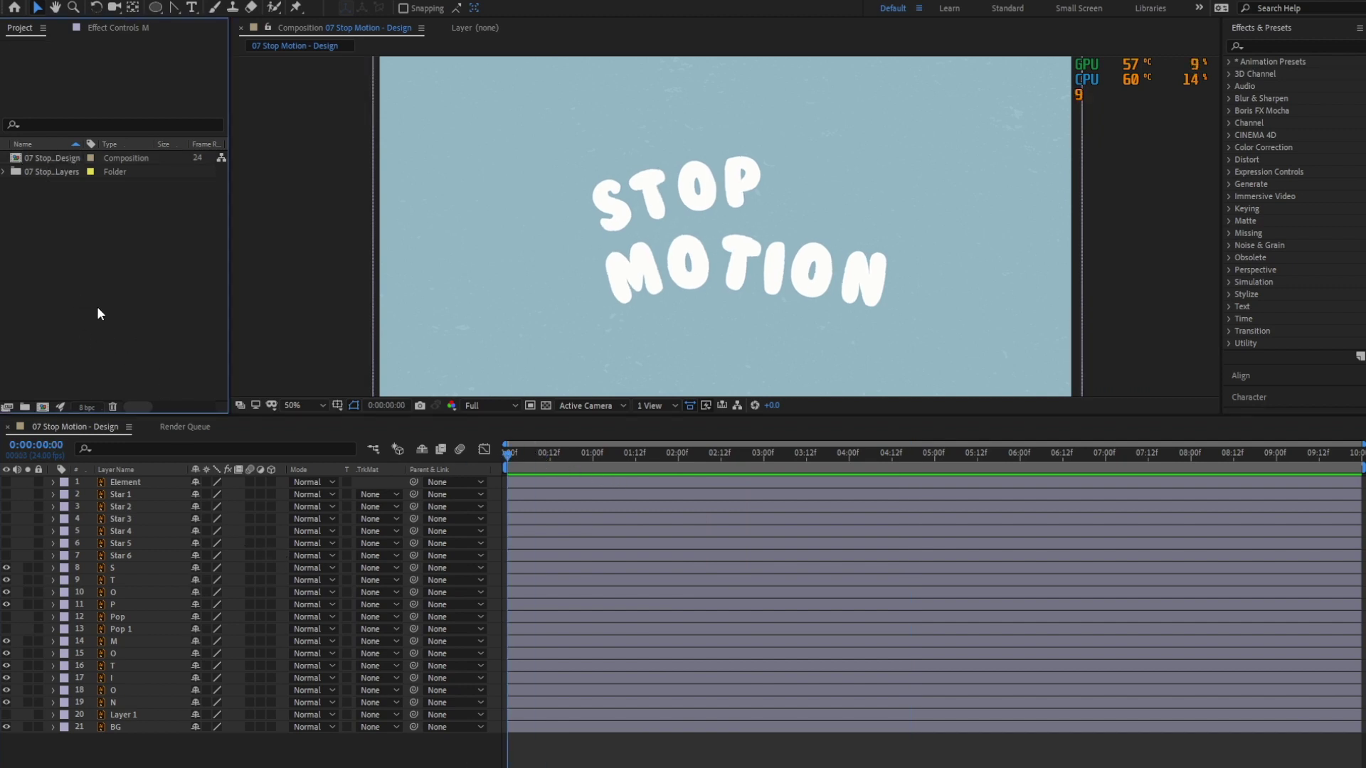
right_click(61, 272)
left_click(94, 283)
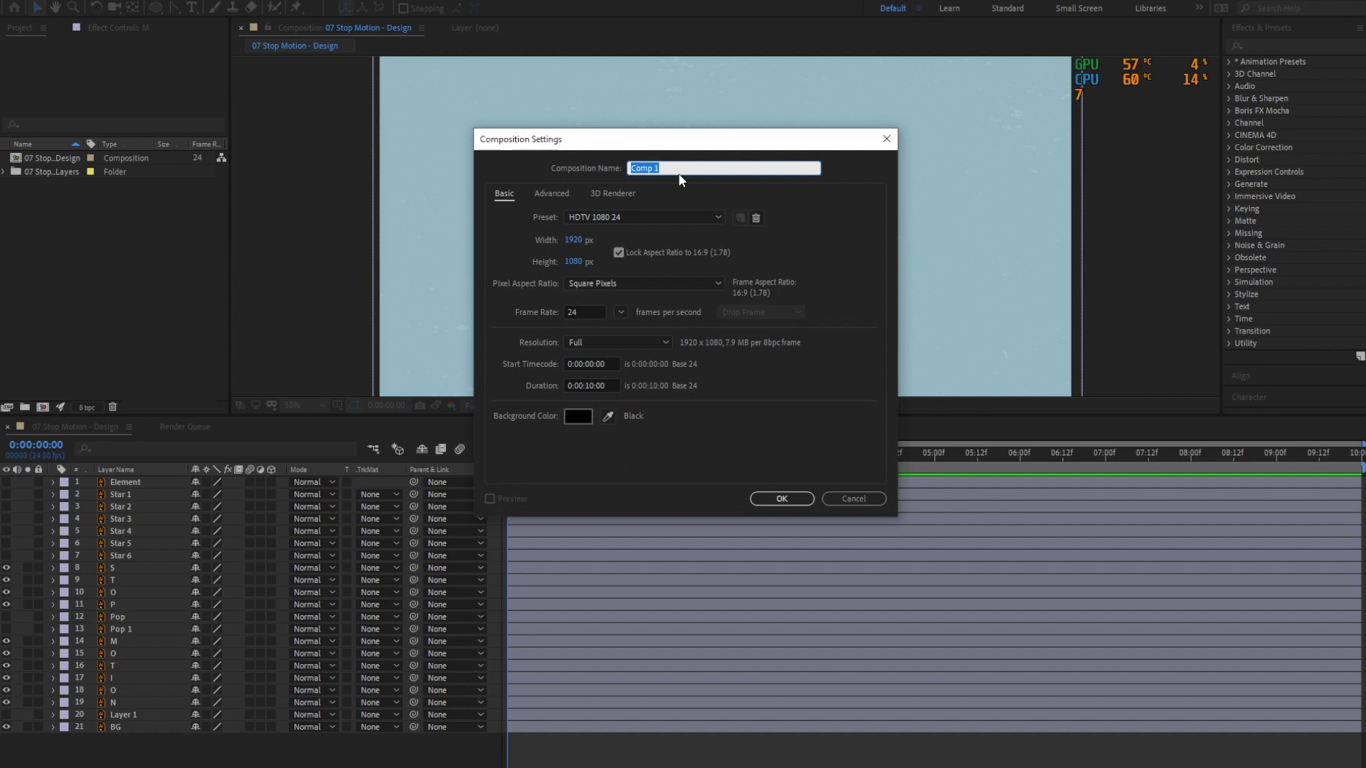
type("07 Stop Motion - Tutorial")
left_click(590, 386)
key("BackSpace")
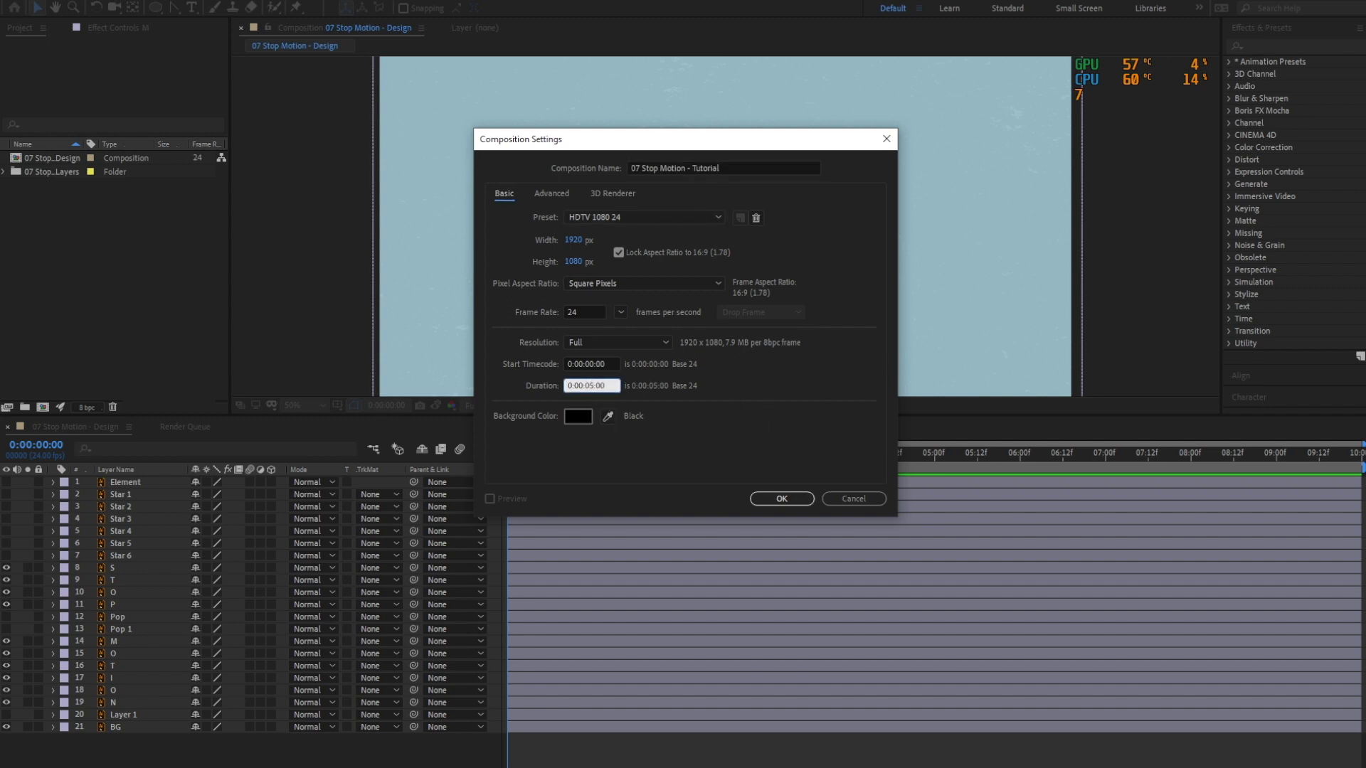
left_click(784, 501)
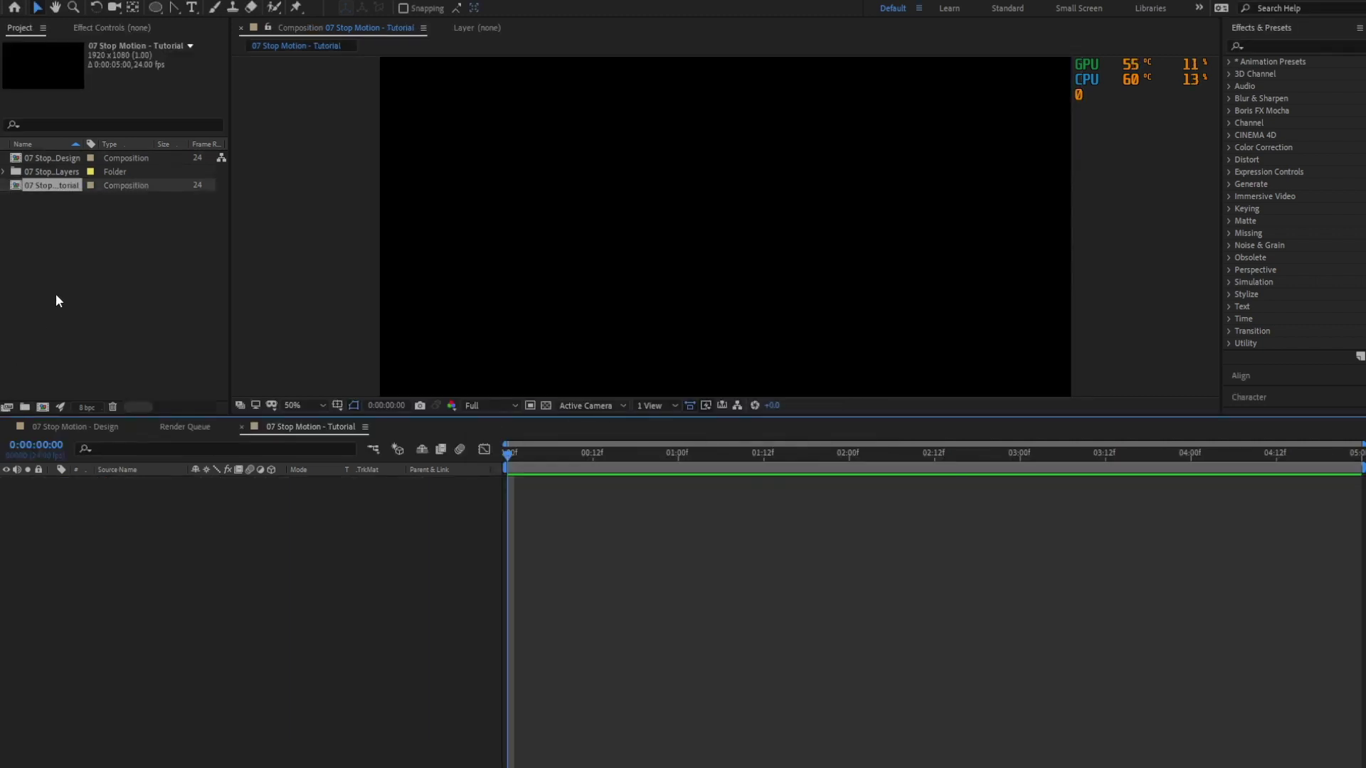
Nest the 07 Stop Motion - Design composition in 07 Stop Motion - Tutorial and reorder the open timelines so Tutorial comes first.
left_click_drag(63, 158, 182, 563)
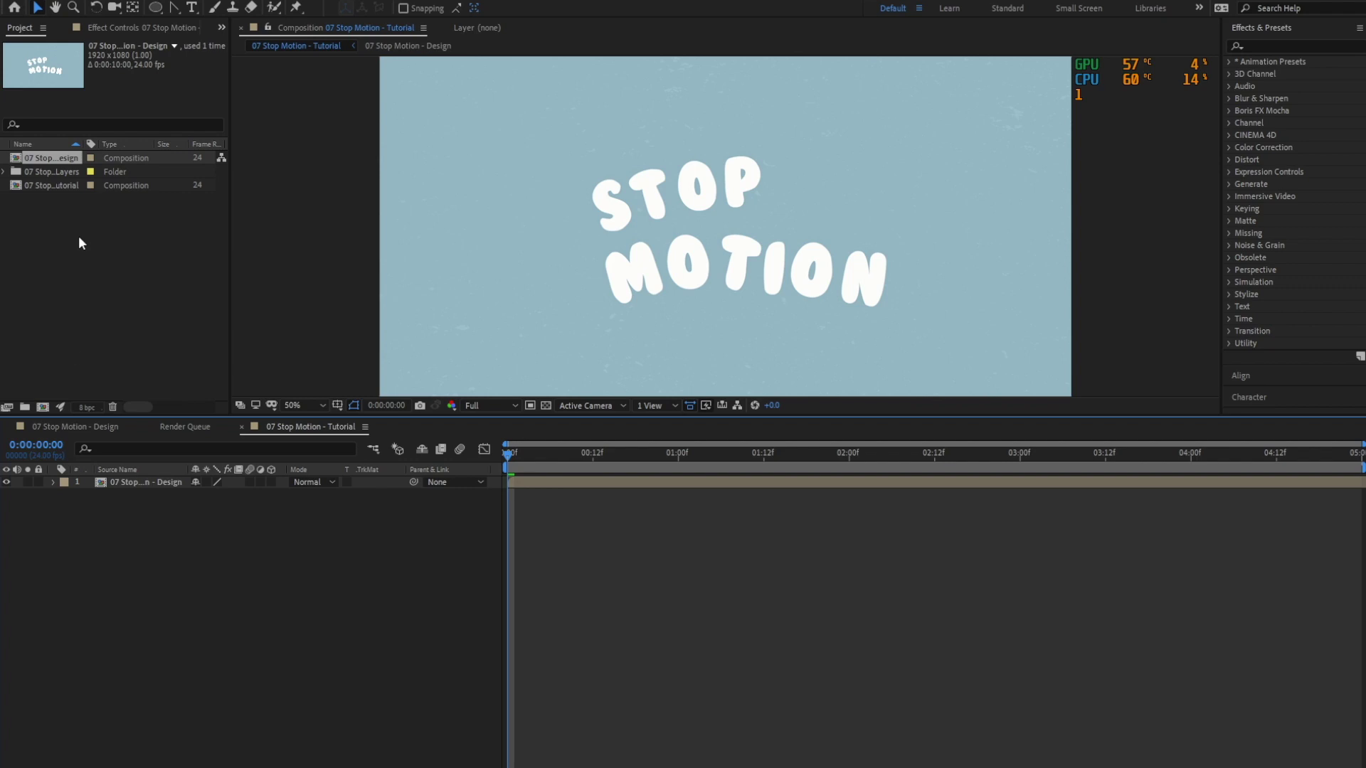
double_click(135, 481)
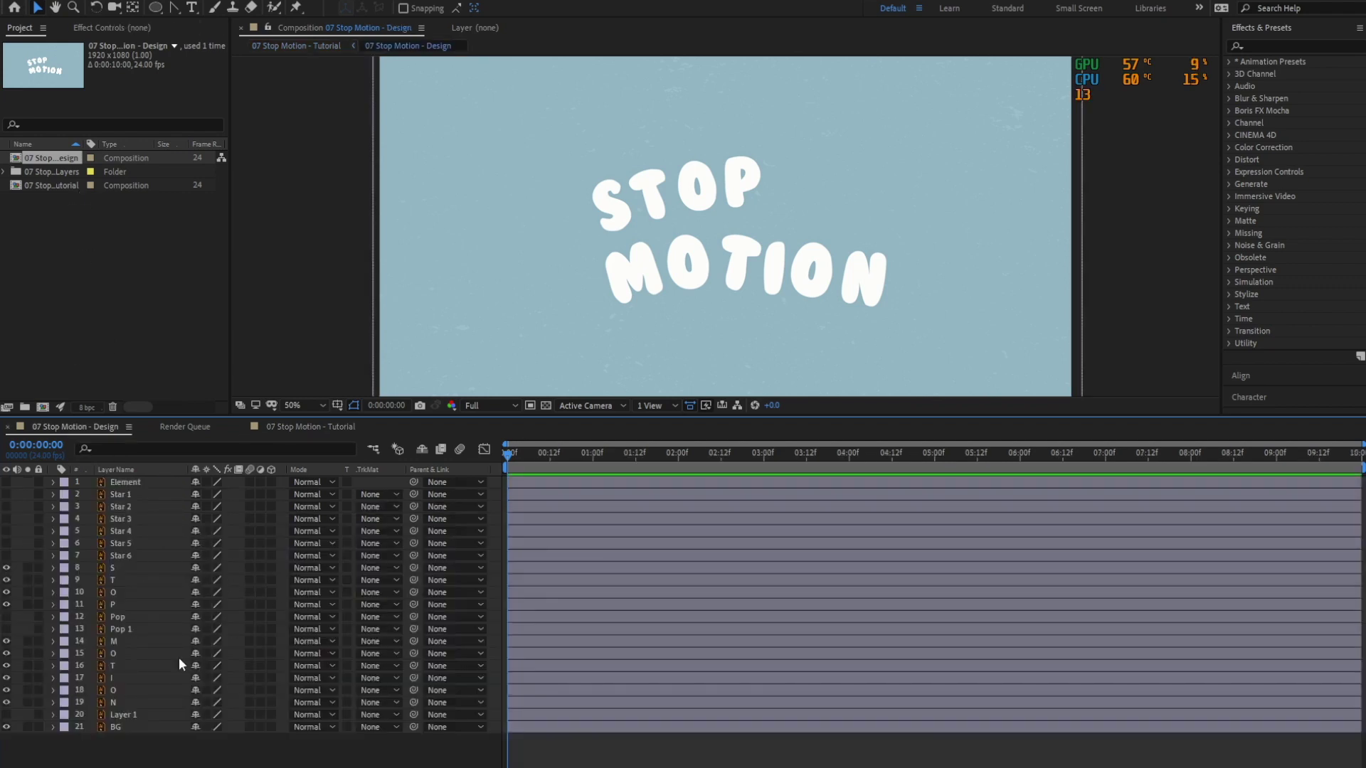
left_click(311, 427)
left_click_drag(310, 425, 76, 428)
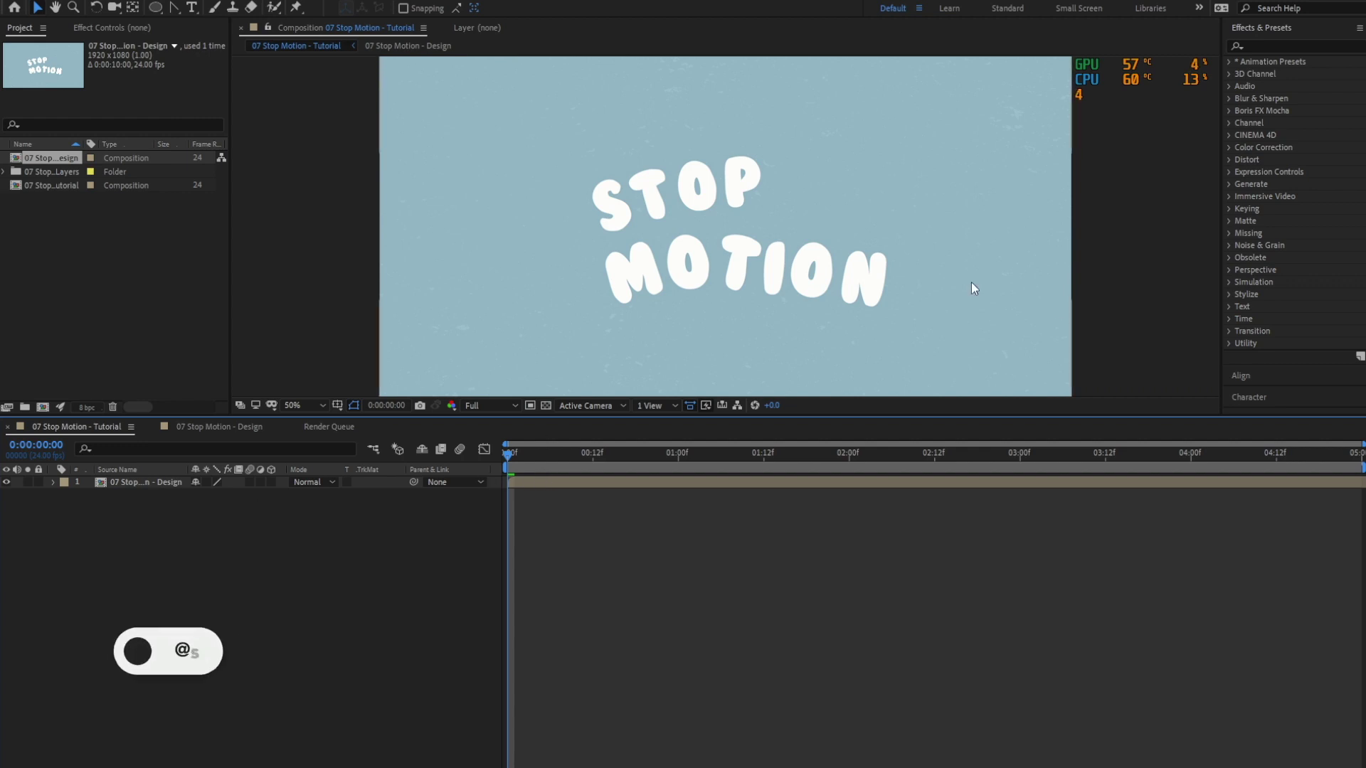
Find the Posterize Time effect and apply it to the nested 07 Stop Motion - Design layer.
left_click(1311, 46)
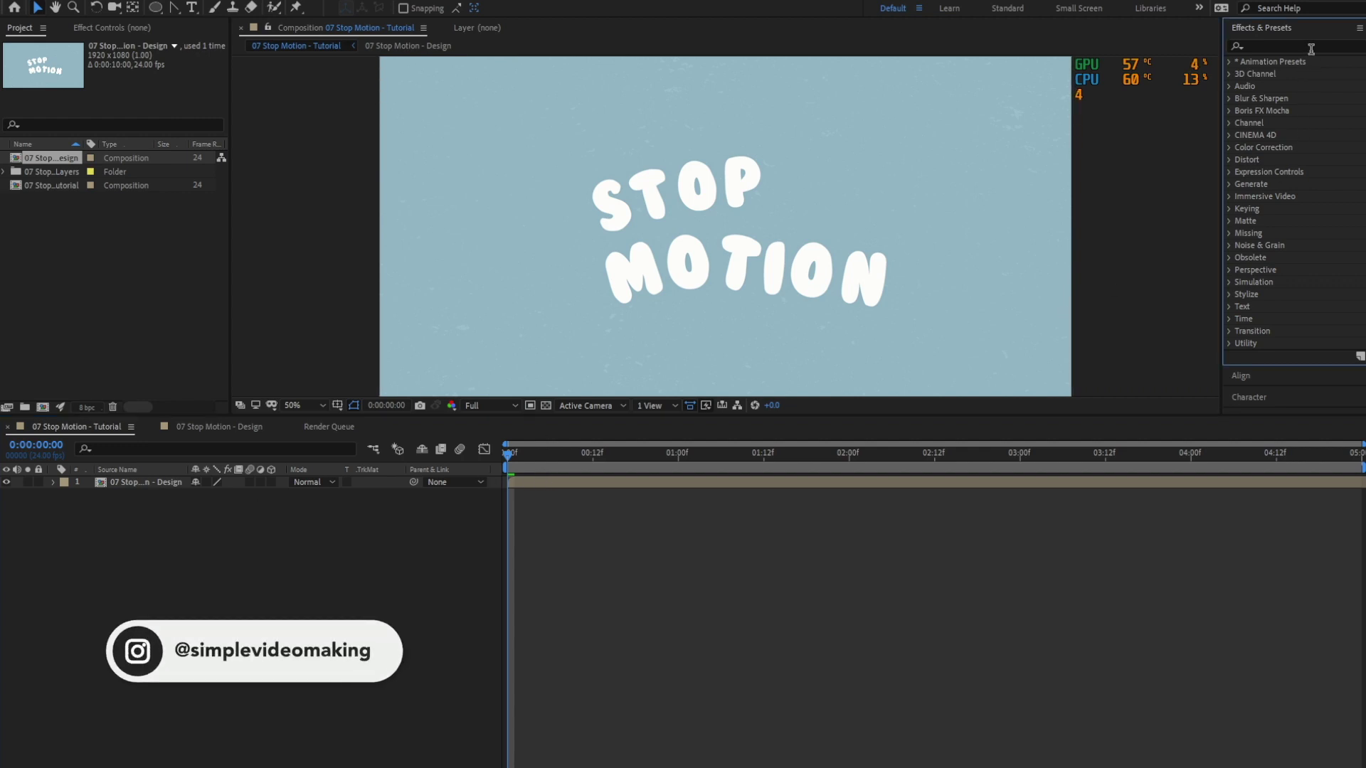
left_click(1311, 47)
type("post")
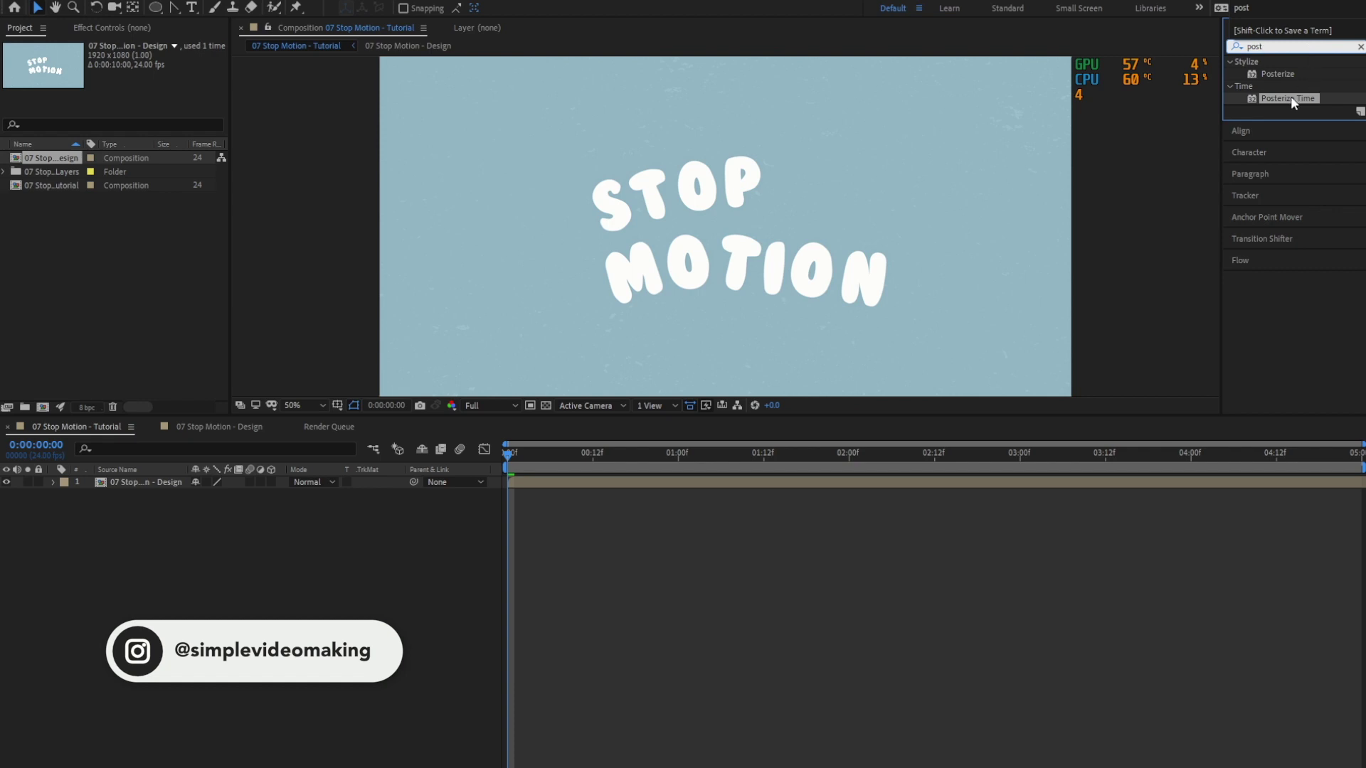
left_click_drag(1290, 96, 559, 483)
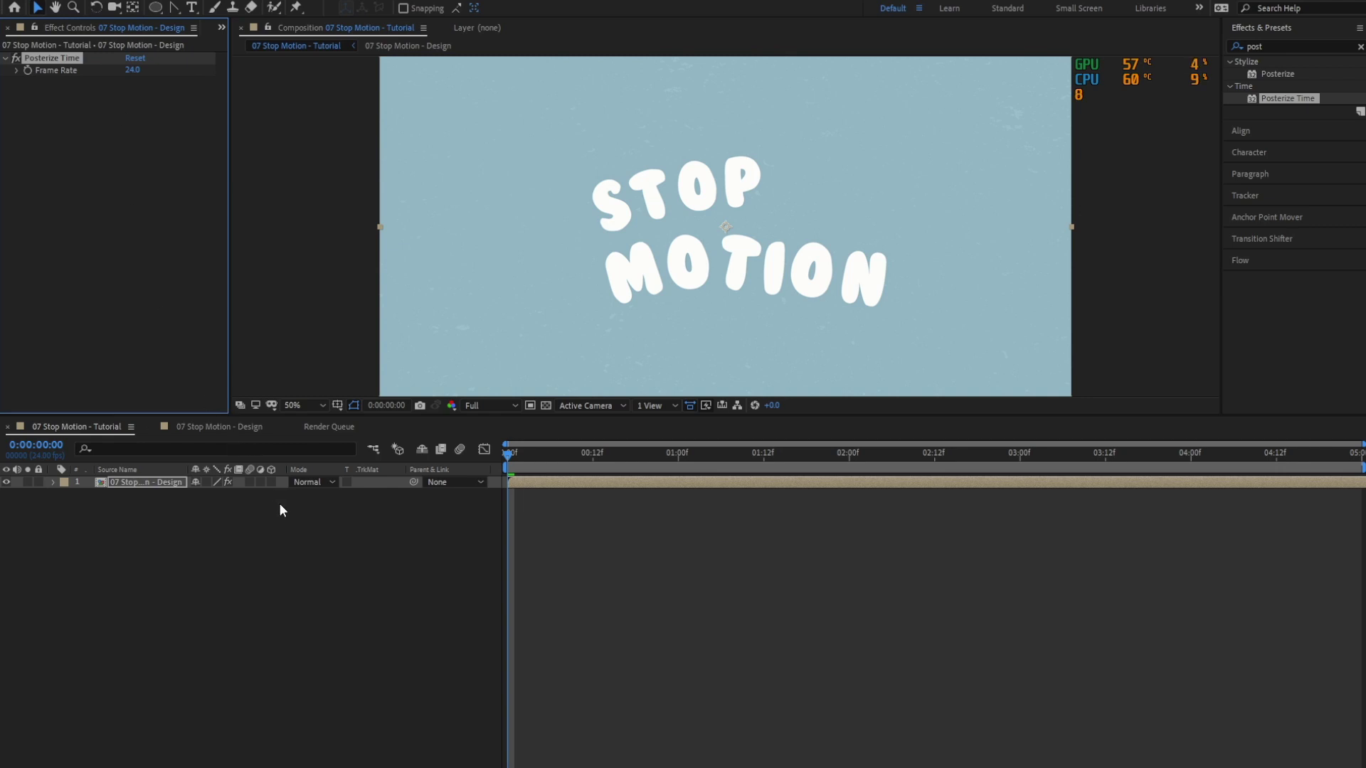
Set the Posterize Time frame rate of the nested design layer to 7.
left_click(169, 500)
left_click(164, 490)
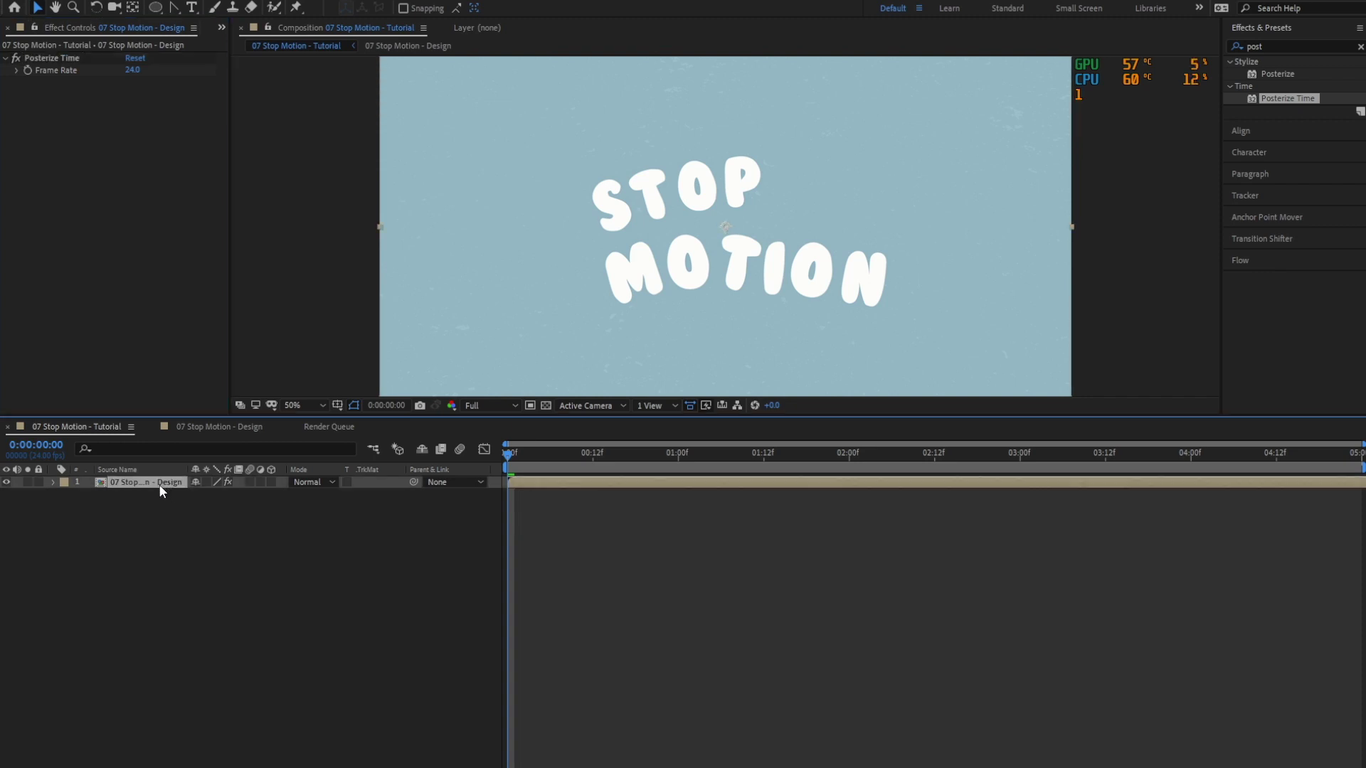
left_click(161, 497)
left_click(165, 484)
left_click(133, 70)
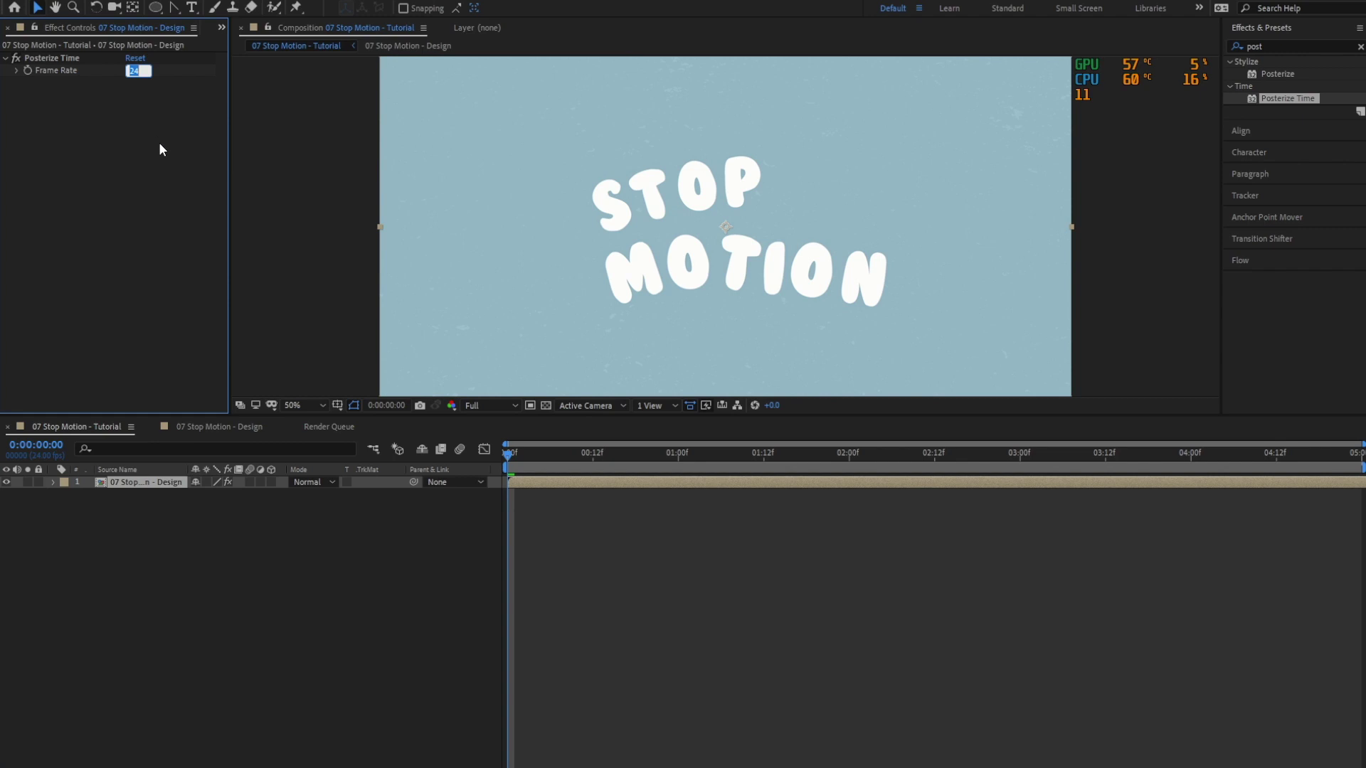
type("7")
key("Return")
Preview the posterized lettering animation in 07 Stop Motion - Tutorial.
left_click(608, 425)
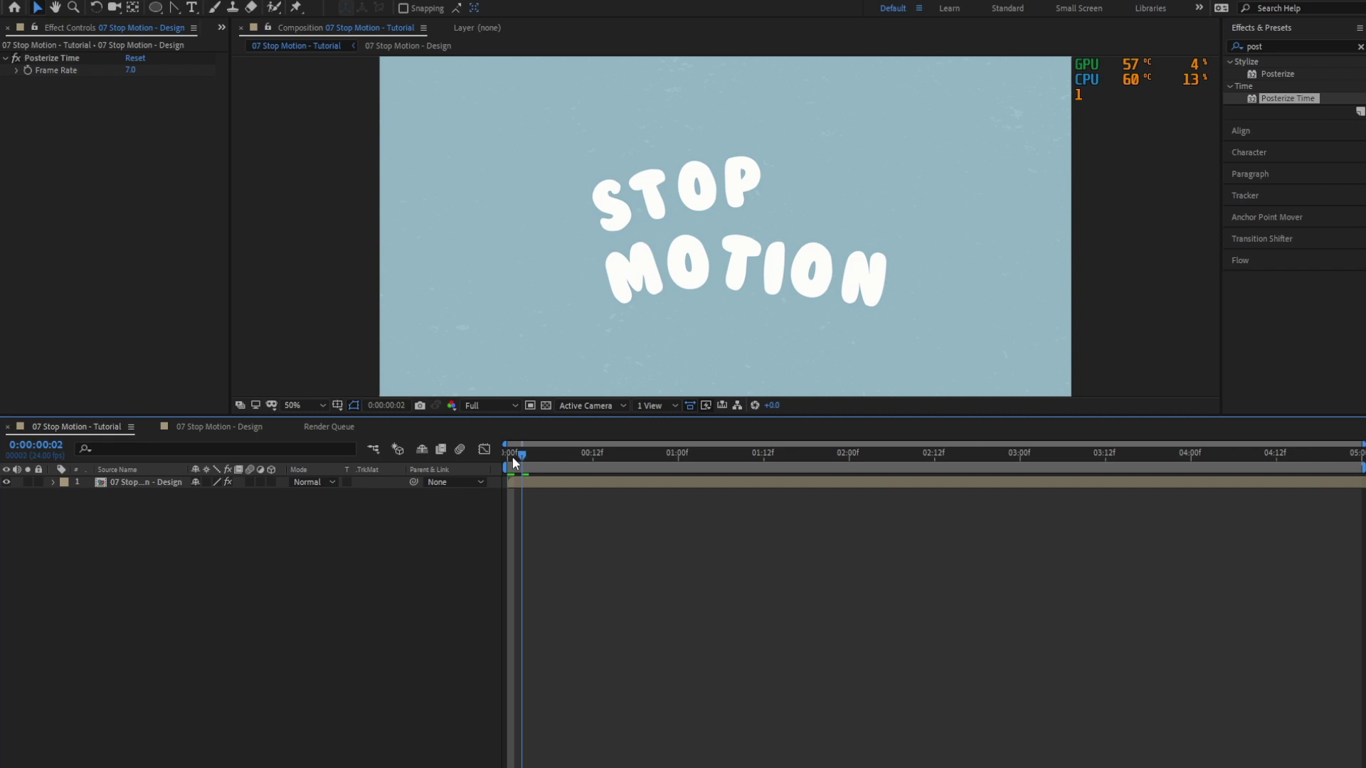
key("space")
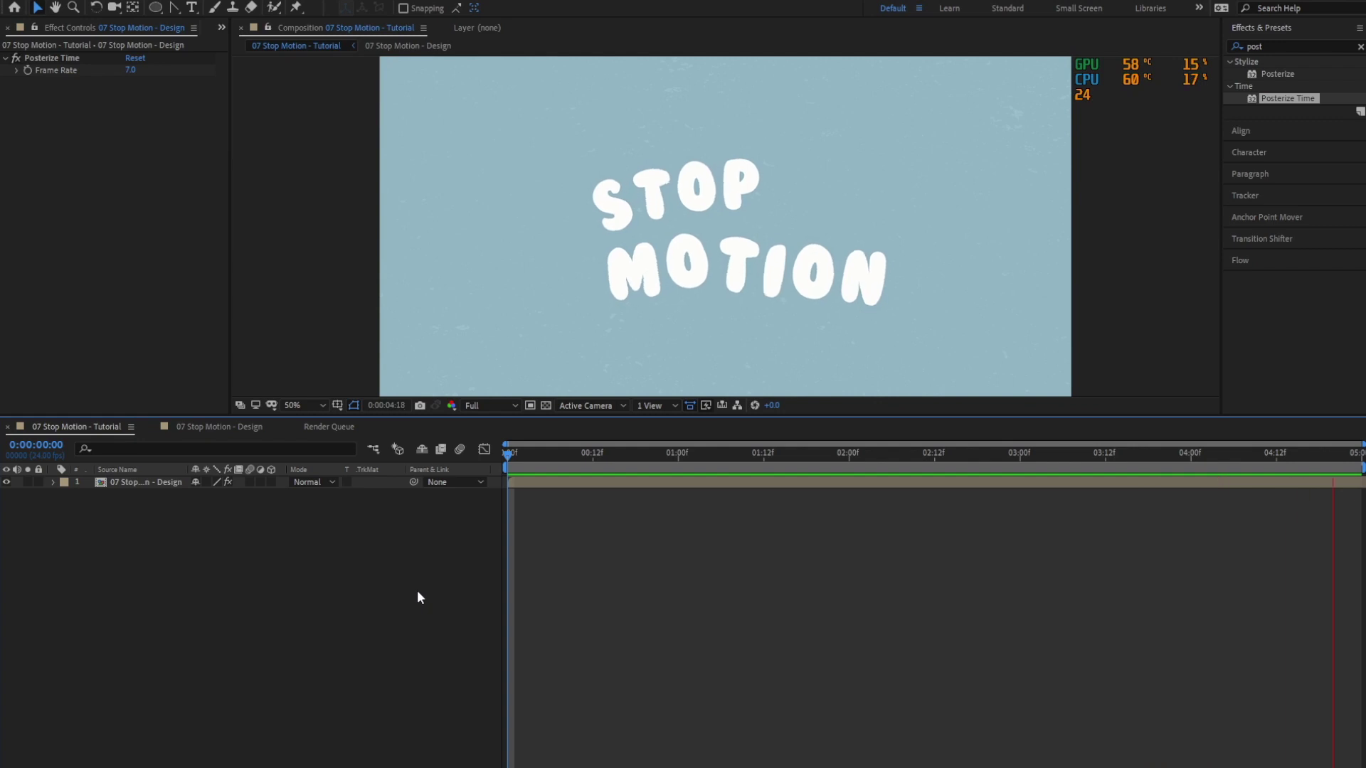
left_click(418, 593)
key("space")
Open the 07 Stop Motion - Design composition and make its Element layer visible.
left_click(214, 426)
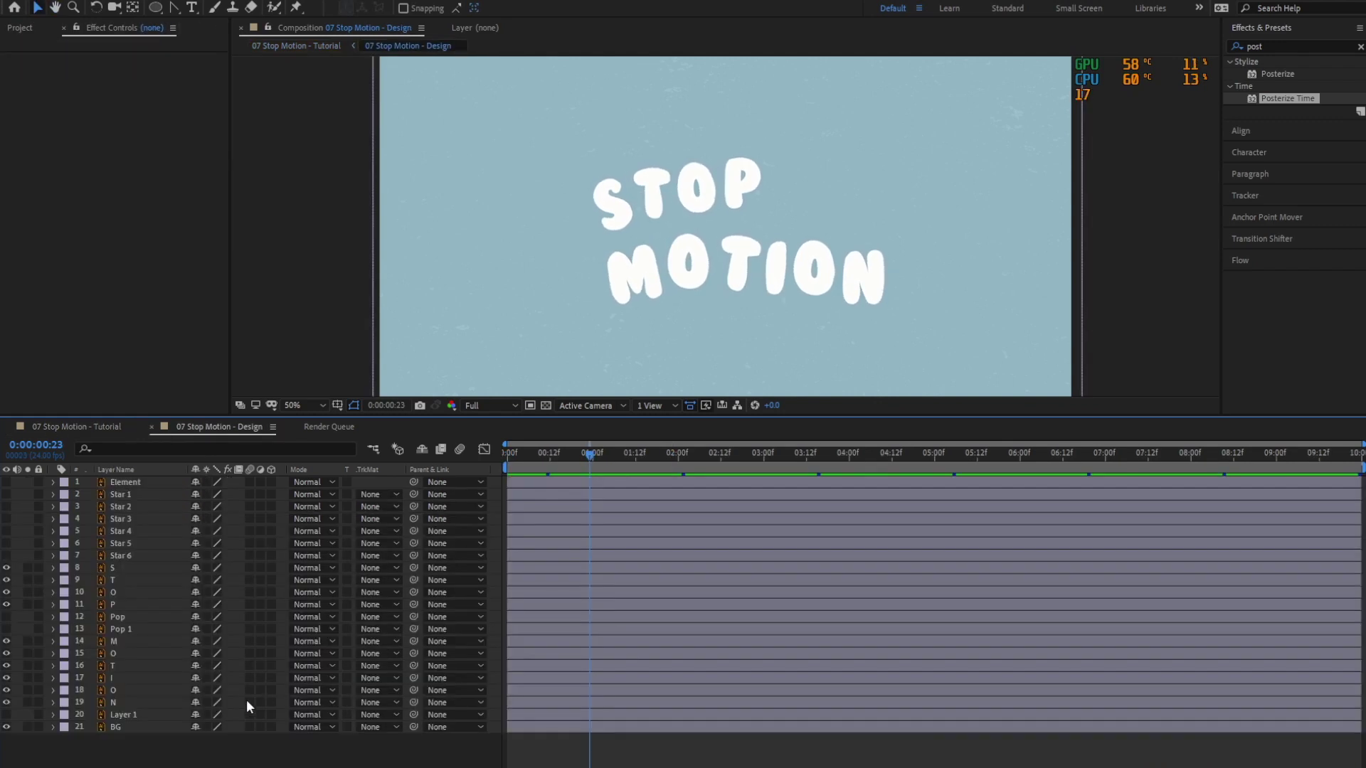
left_click(130, 484)
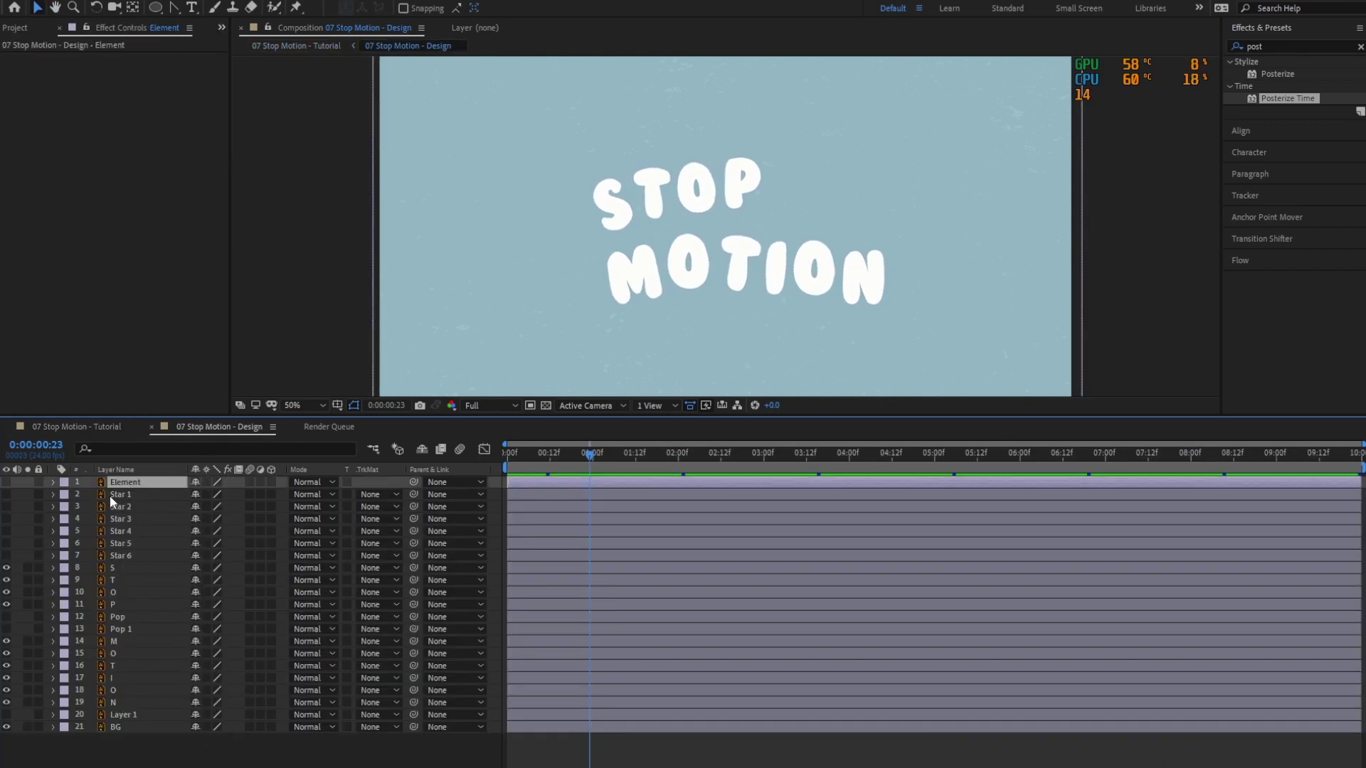
left_click(6, 482)
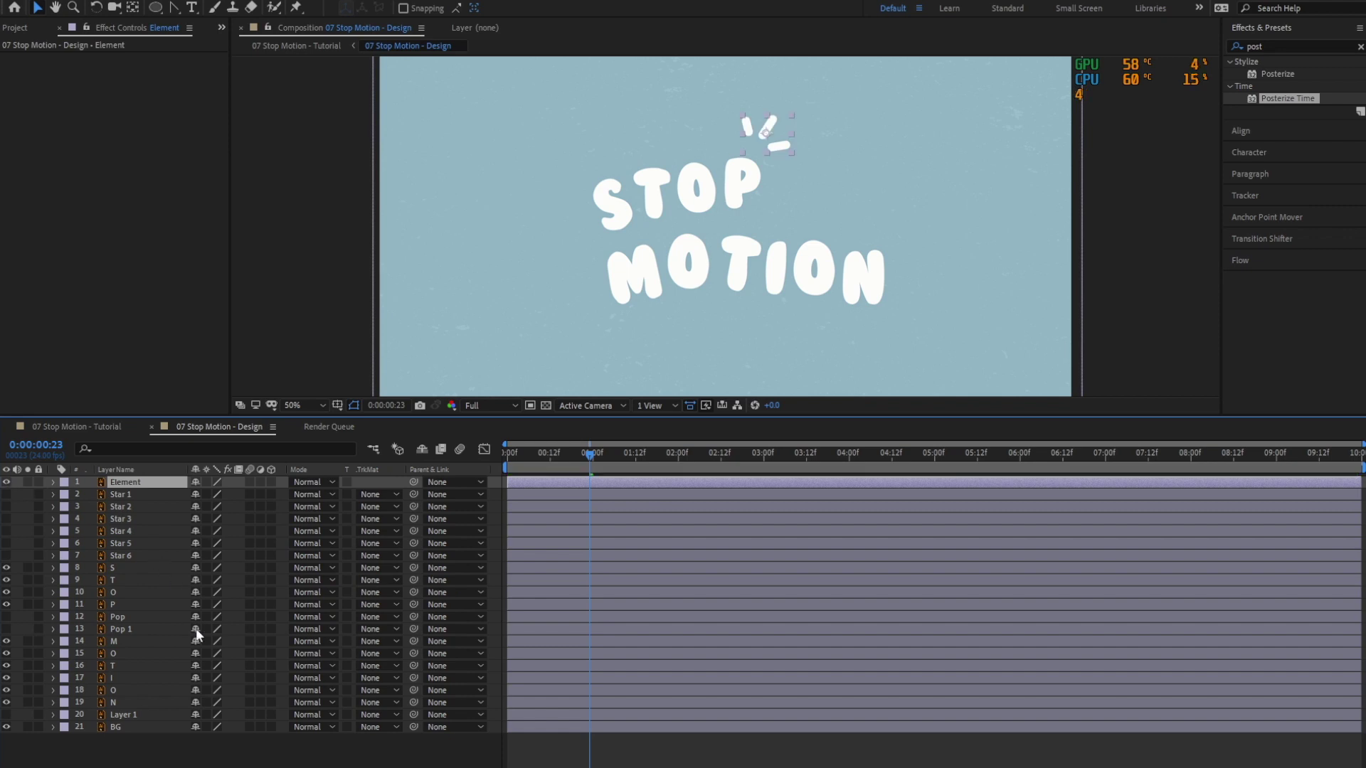
left_click(299, 755)
Move the Element layer's anchor point to the lower-left base of the three burst strokes, just above the letter P.
scroll(695, 245, "up", 1)
left_click_drag(789, 165, 734, 321)
left_click(753, 228)
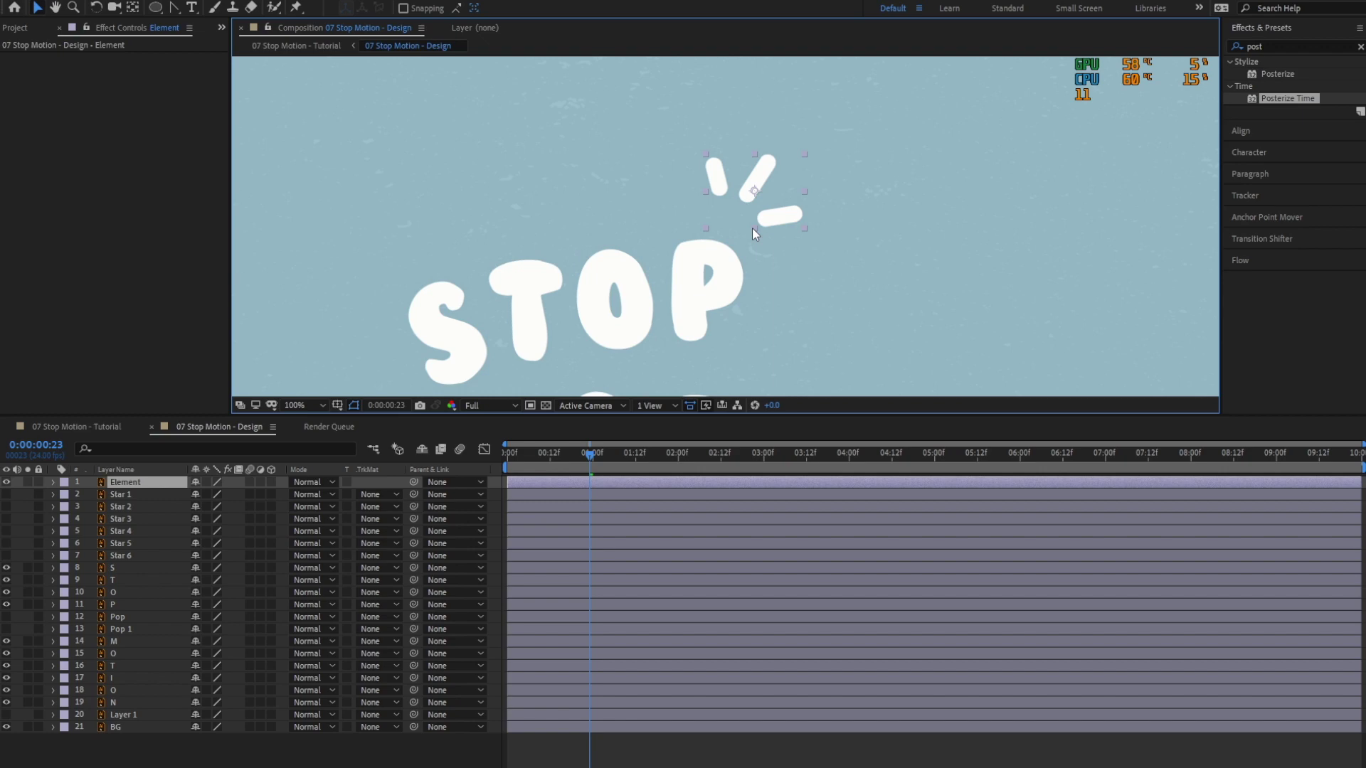
key("y")
left_click_drag(753, 191, 726, 226)
key("v")
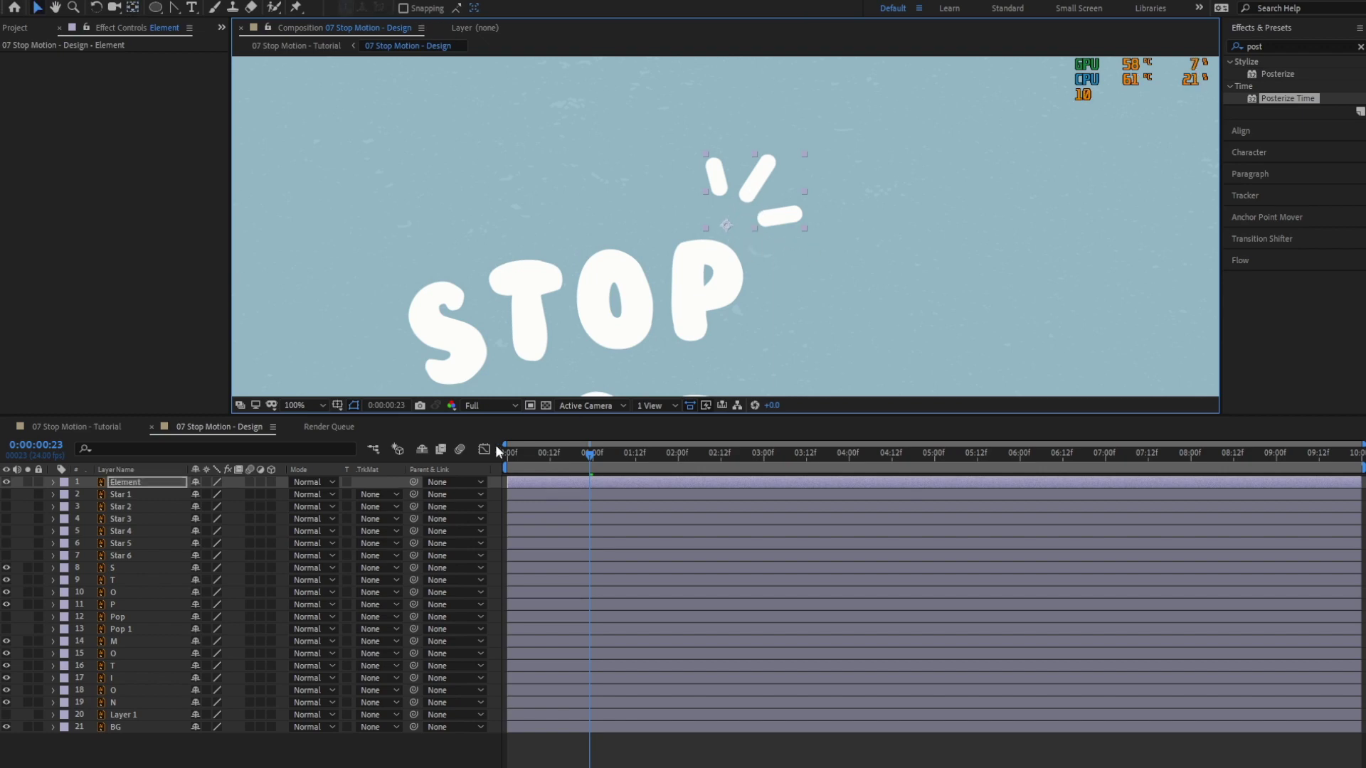
Reveal the Element layer's Position and Rotation at the first frame and add the expression wiggle(3,5) to Position.
key("Home")
key("p")
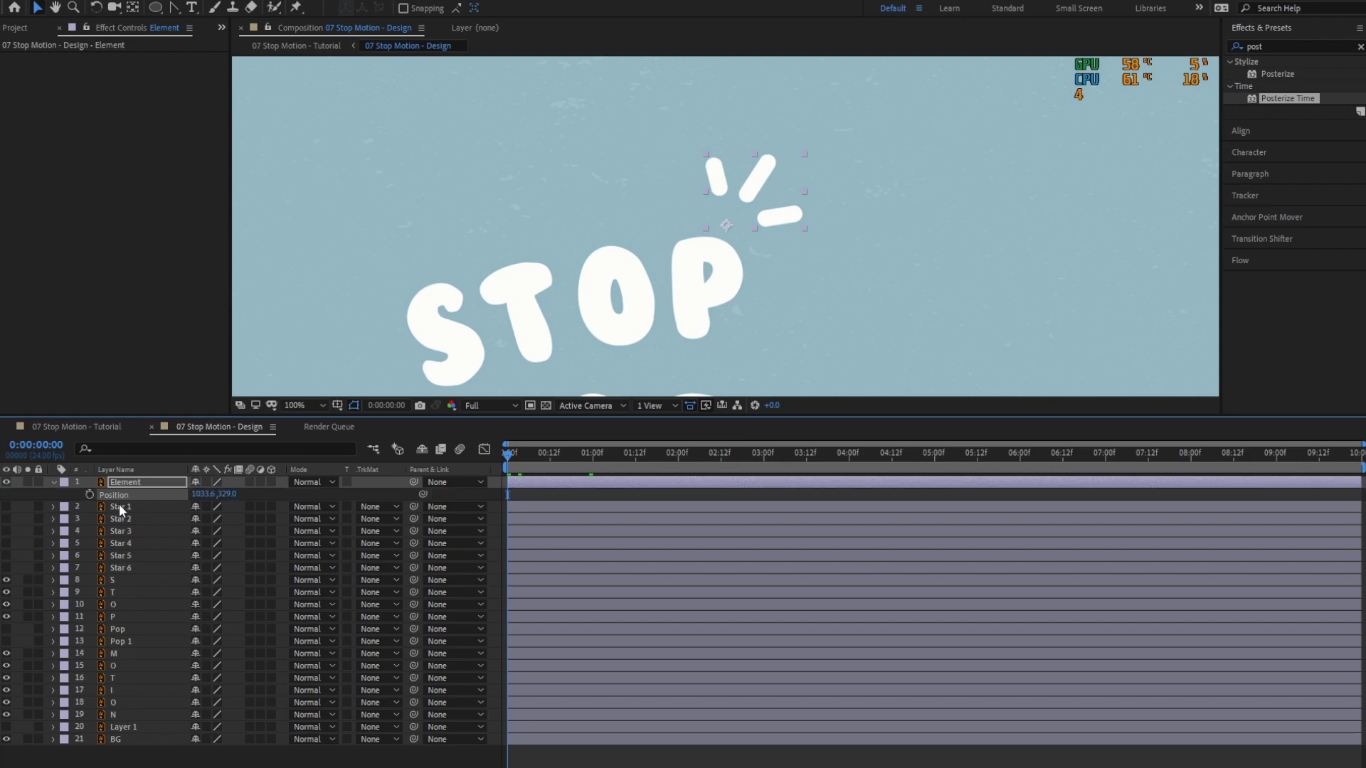
key("shift+r")
left_click(90, 494, "alt")
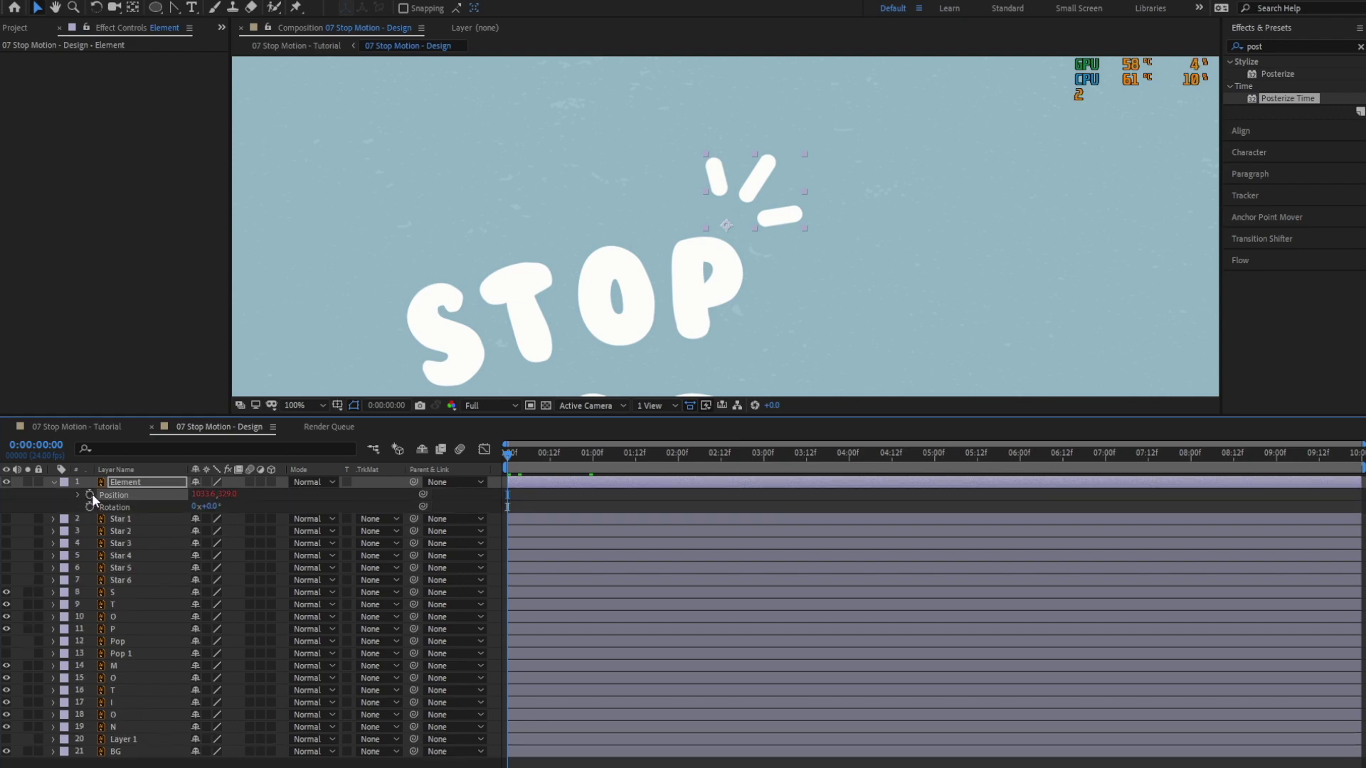
type("wiggle(3,5)")
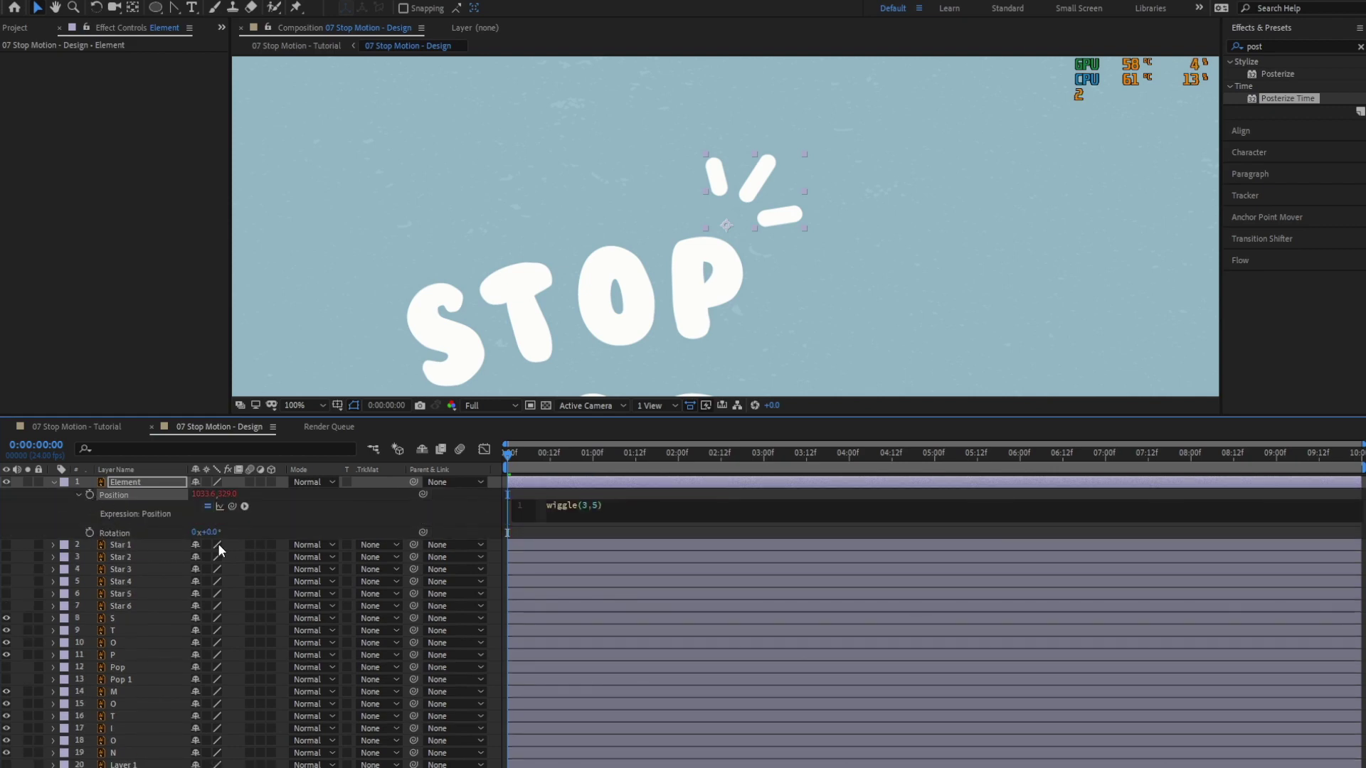
Add the expression wiggle(2,10) to the Element layer's Rotation.
left_click(89, 533, "alt")
type("wiggle(3,5)")
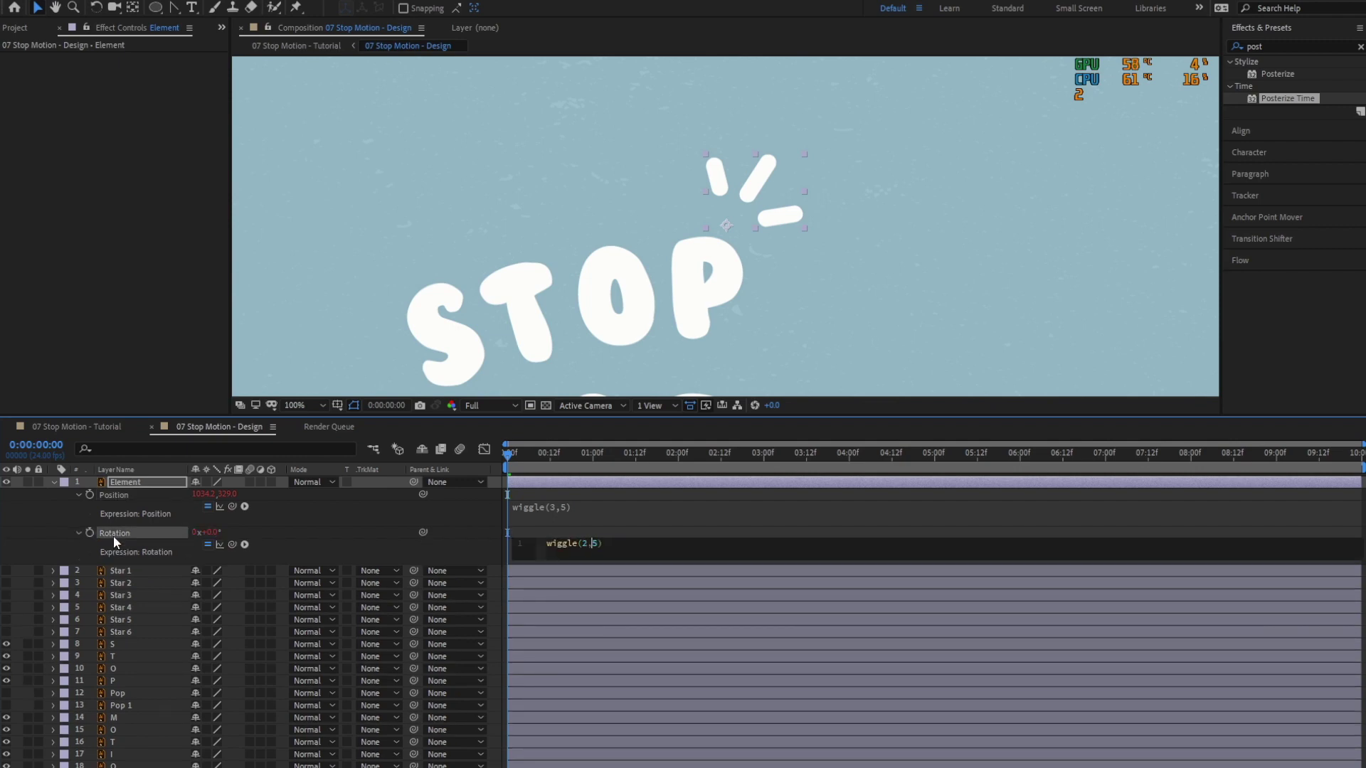
type("0")
key("KP_Enter")
Preview the wiggling Element strokes with the whole composition in view and collapse the layer's properties.
key("space")
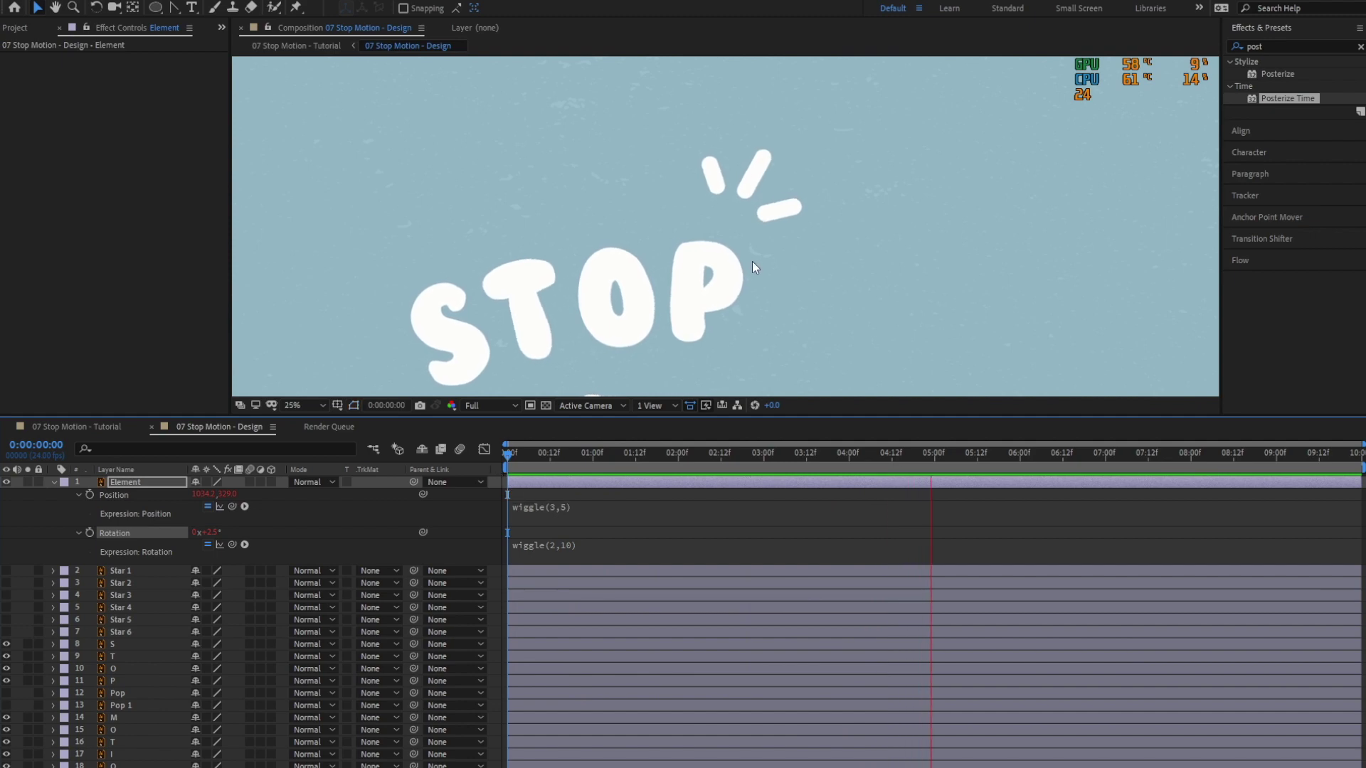
scroll(750, 260, "down", 4)
key("space")
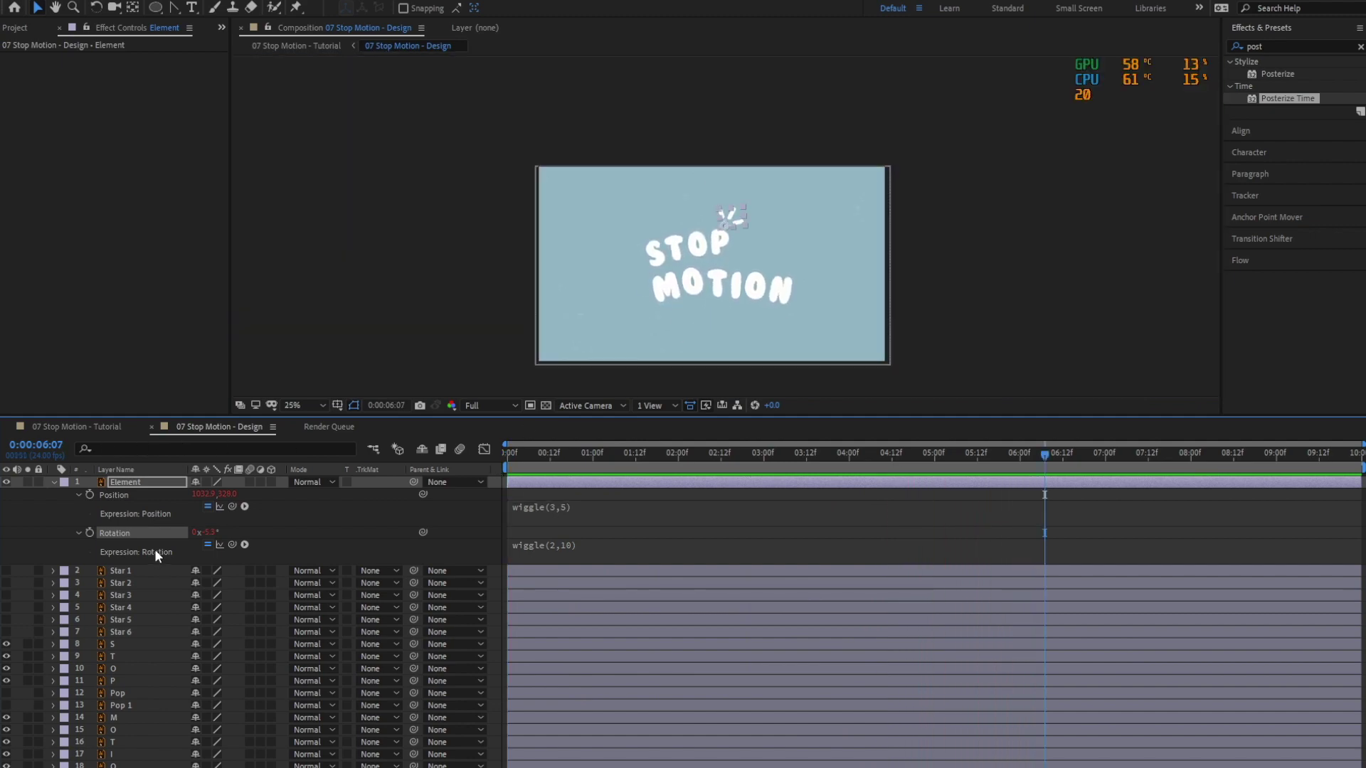
left_click(53, 482)
Select the four letter layers S, T, O and P of the word STOP.
left_click(132, 568)
left_click(122, 606, "shift")
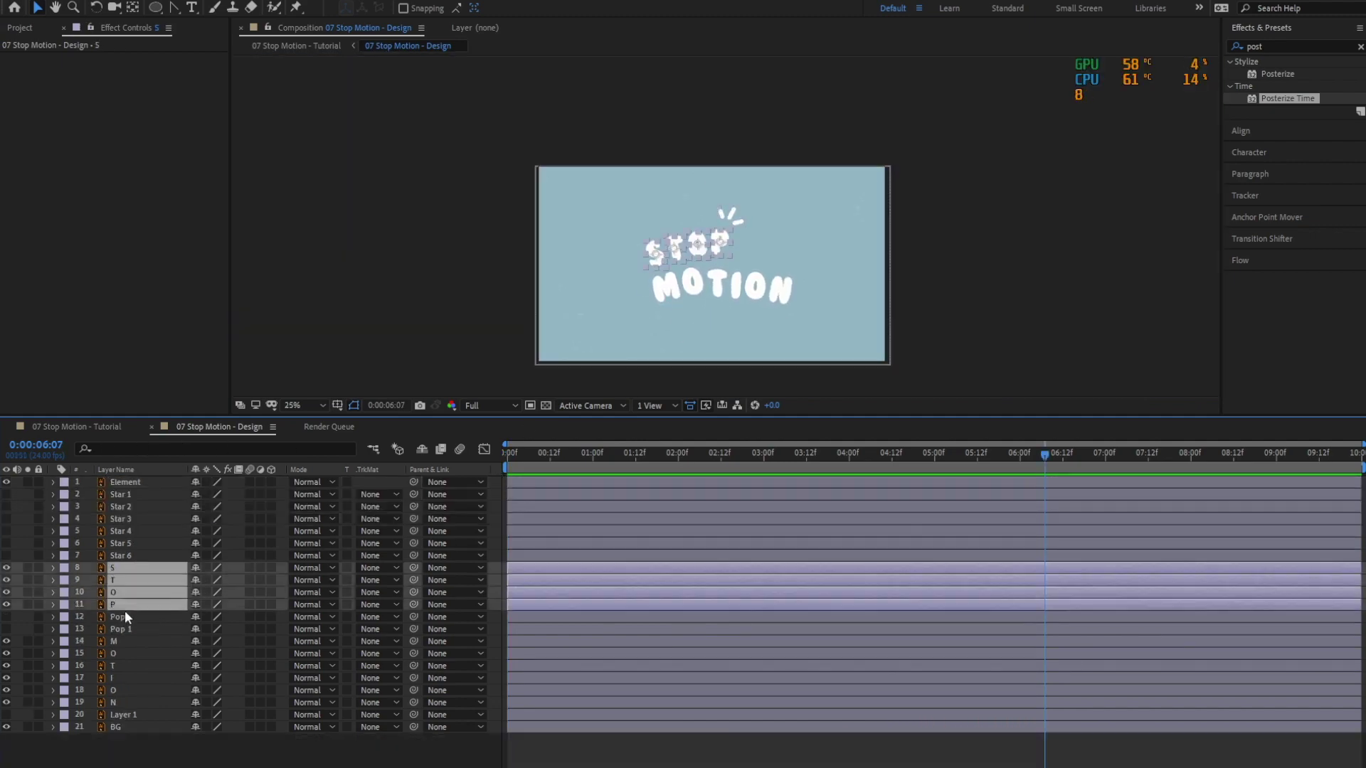
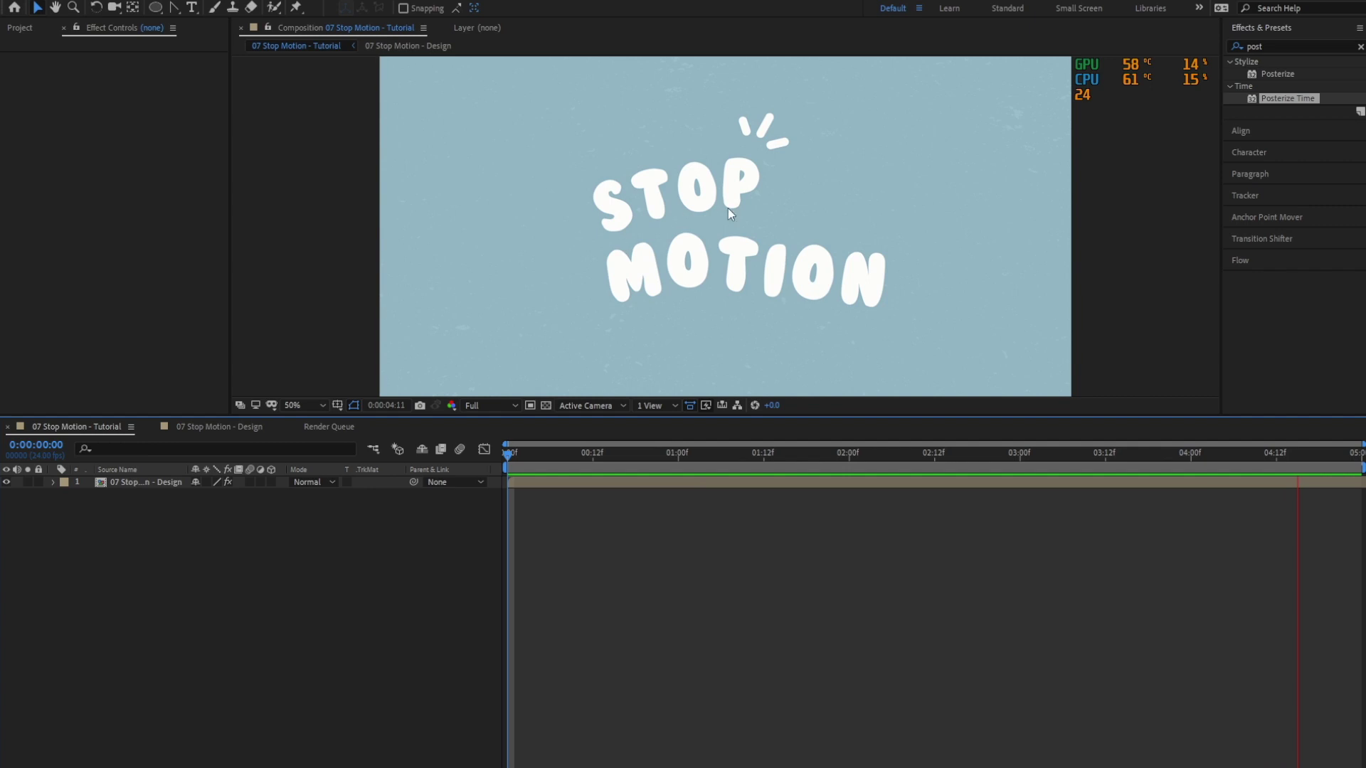
Preview the 07 Stop Motion - Tutorial composition, return to its first frame, and open the 07 Stop Motion - Design composition.
key("space")
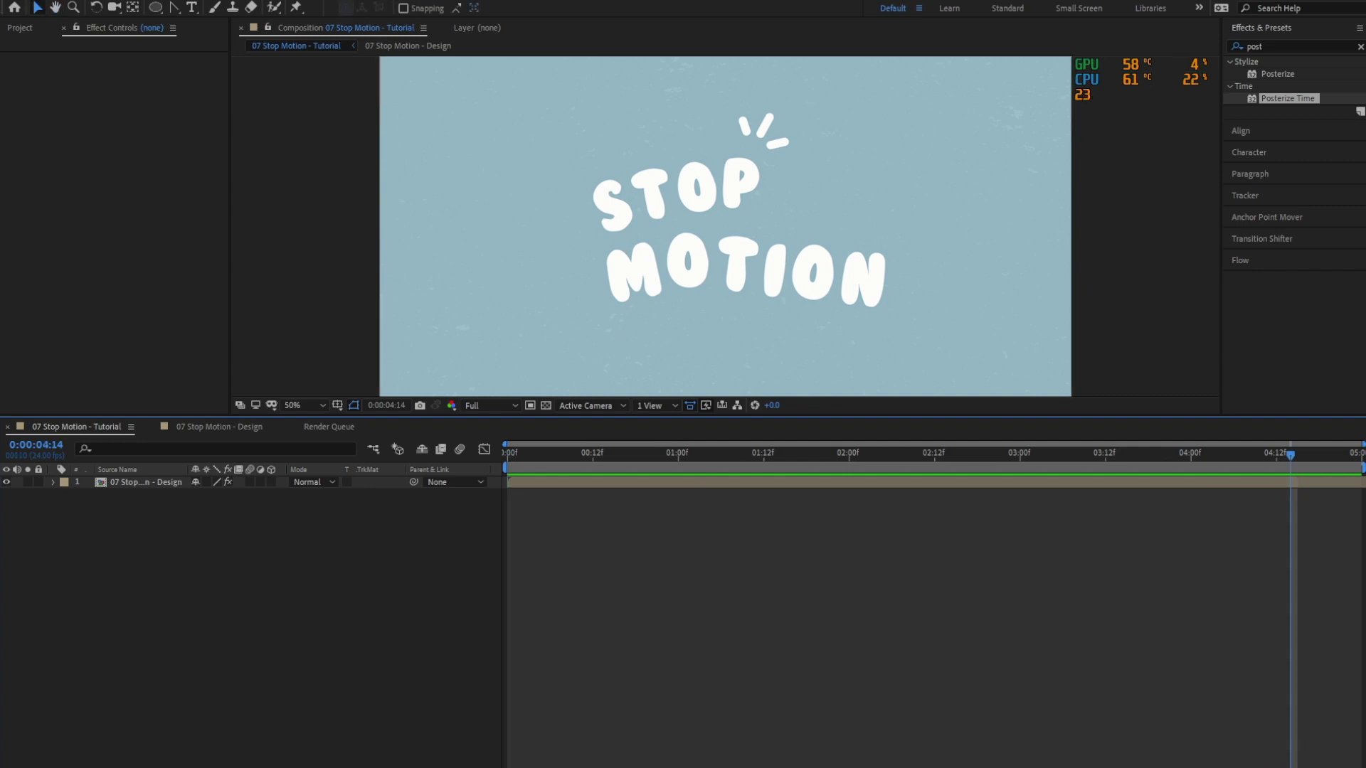
key("Home")
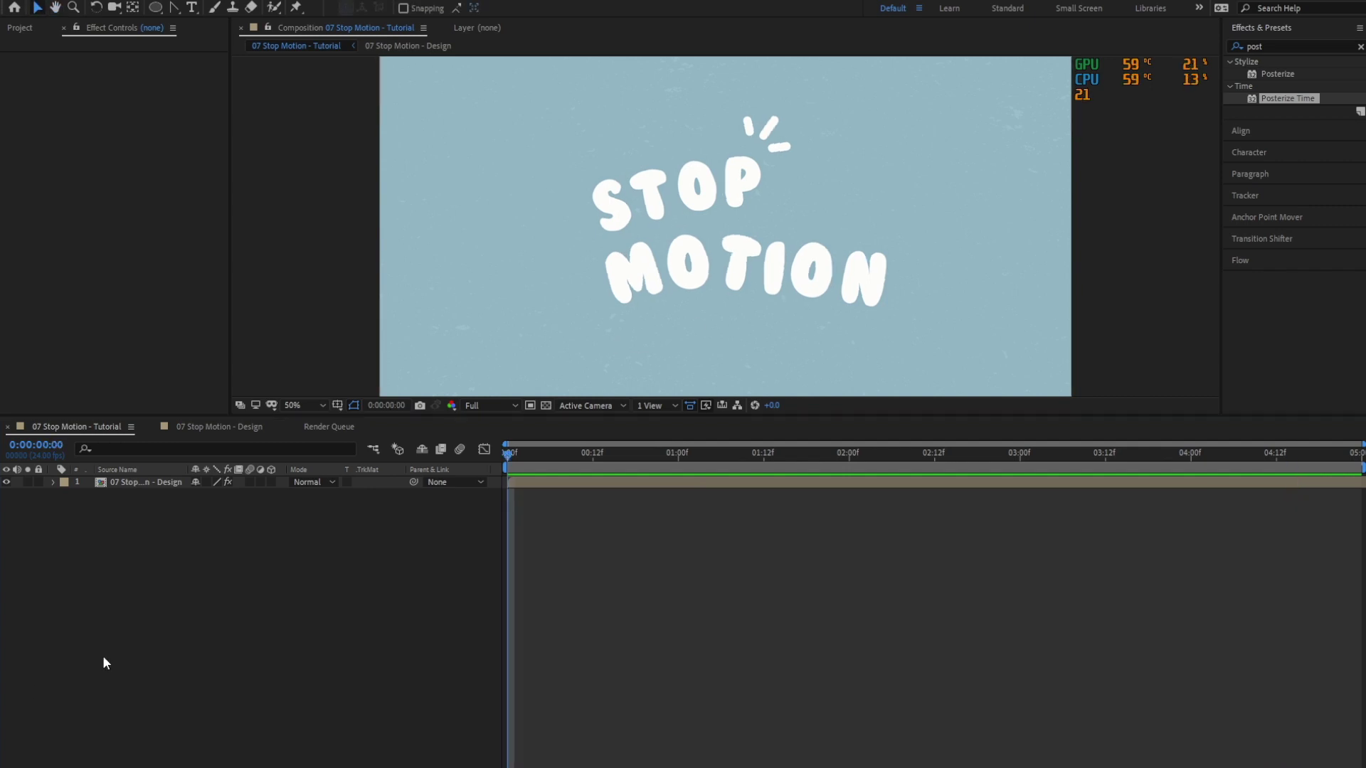
left_click(218, 427)
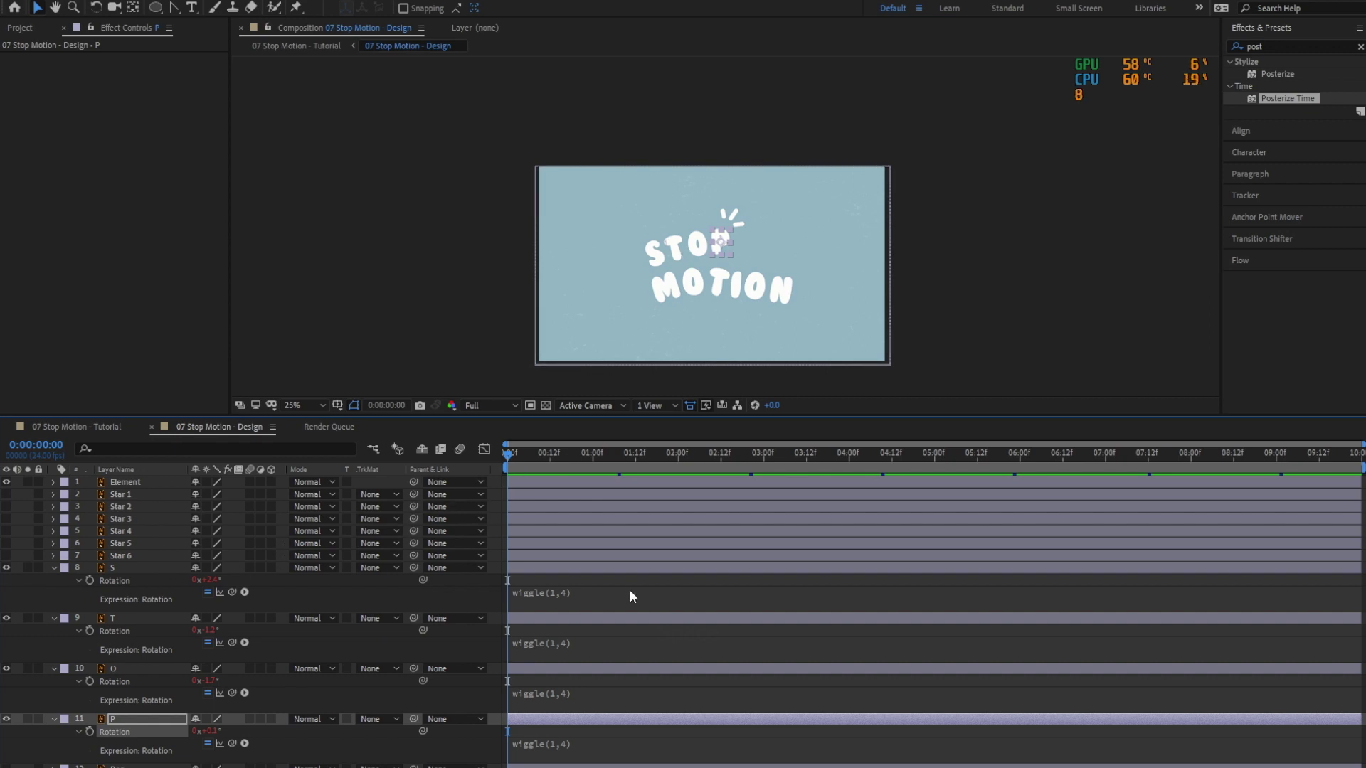
Copy the wiggle(1,4) Rotation expression from the S layer and collapse the properties of the four STOP letter layers.
left_click(564, 594)
key("ctrl+c")
left_click(122, 569)
left_click(132, 718, "shift")
key("r")
Select the six letter layers of the word MOTION, from M to N, and reveal their Rotation properties.
left_click(138, 640)
left_click(121, 700, "shift")
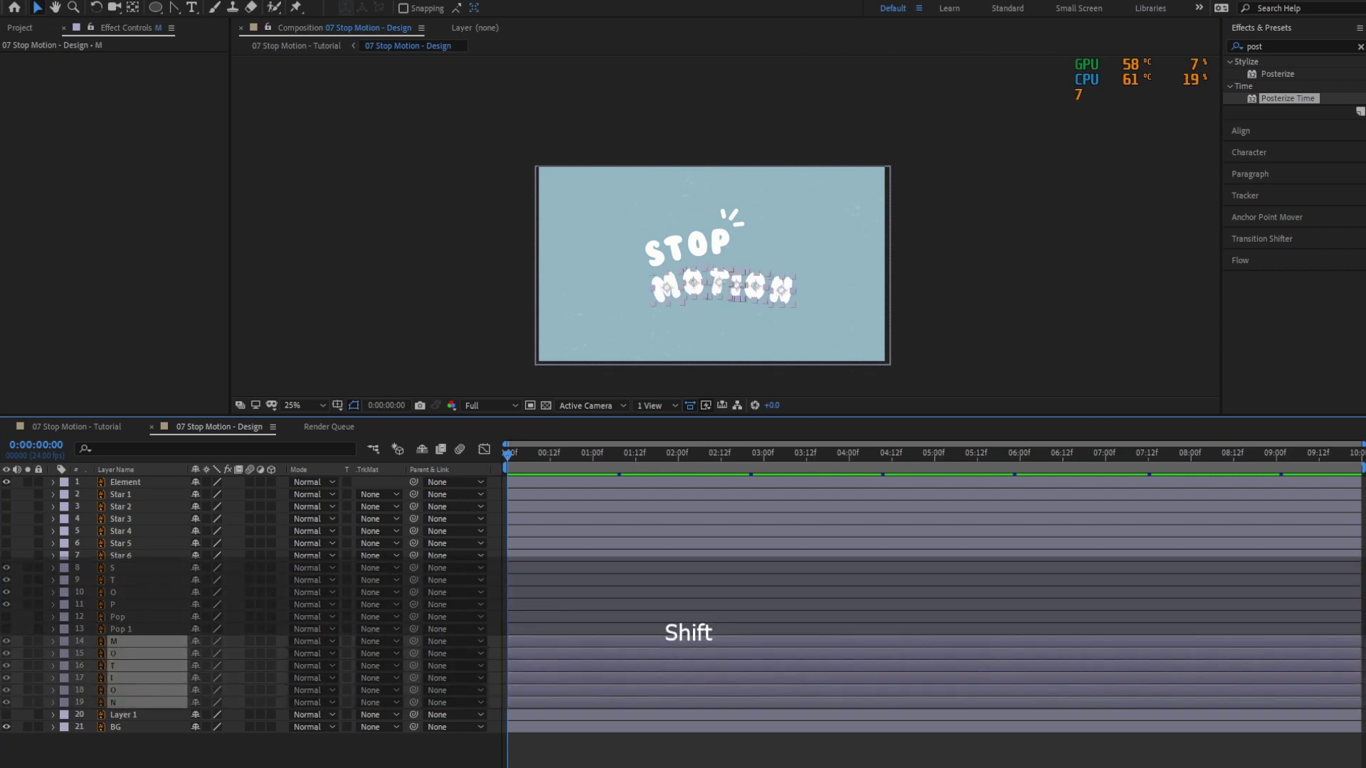
left_click(225, 758)
left_click(146, 641)
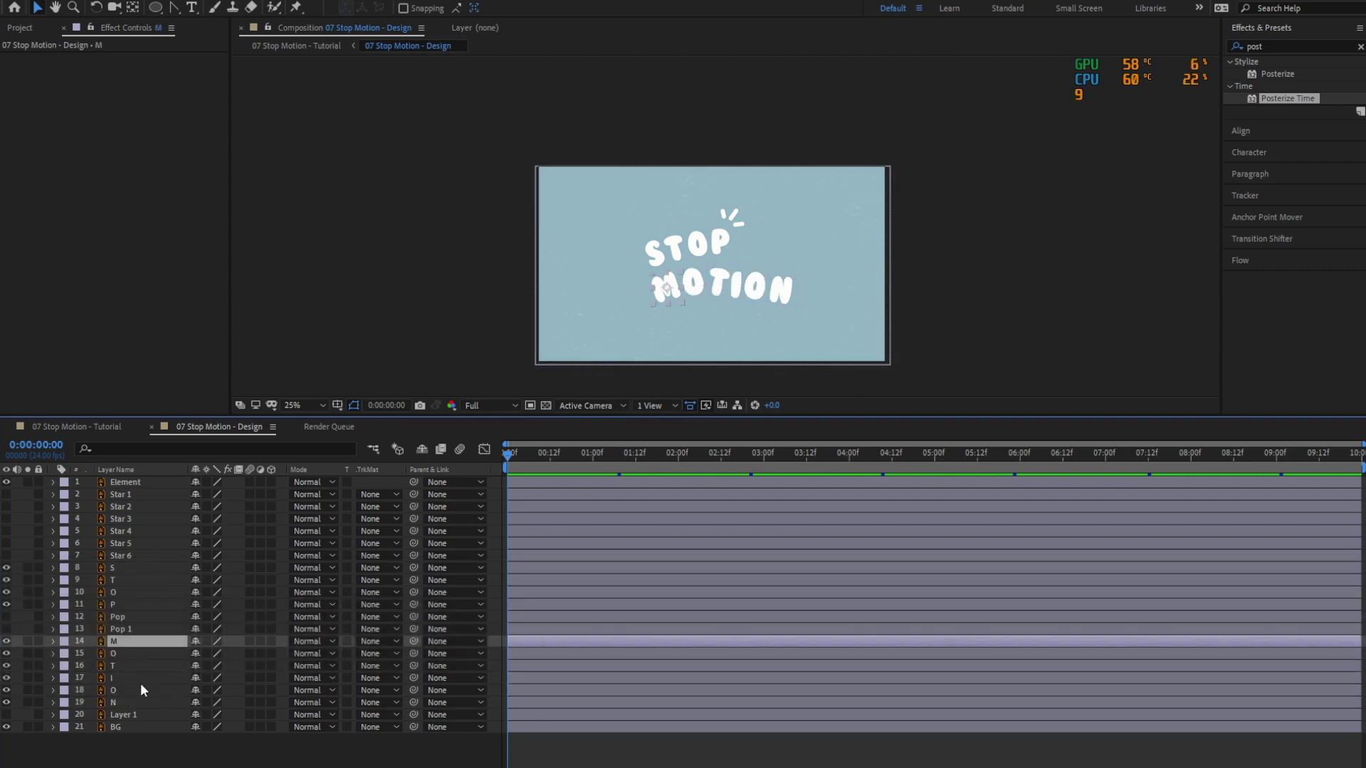
left_click(134, 701, "shift")
key("r")
Add the copied expression wiggle(1,4) to the Rotation of the M, O and T layers of MOTION.
left_click(90, 635, "alt")
key("ctrl+v")
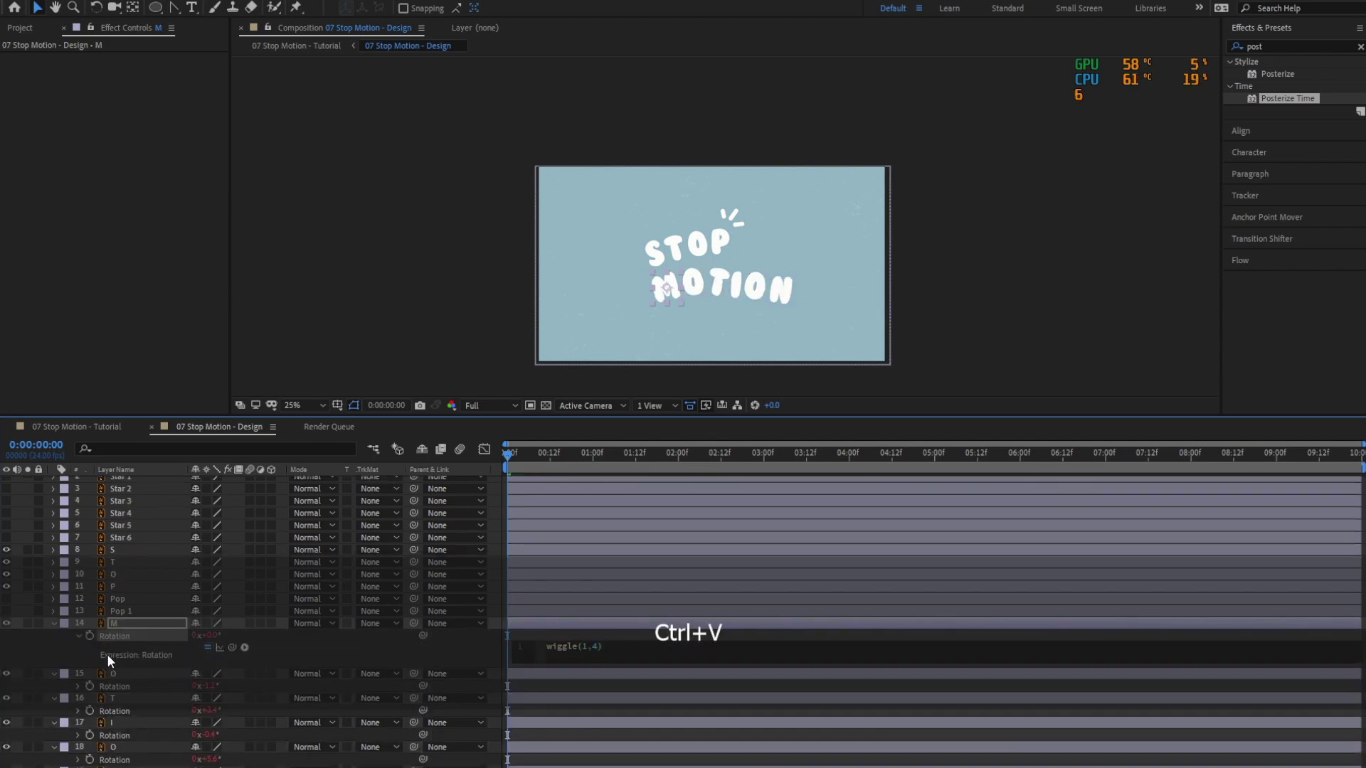
left_click(91, 686, "alt")
key("ctrl+v")
left_click(90, 737, "alt")
key("ctrl+v")
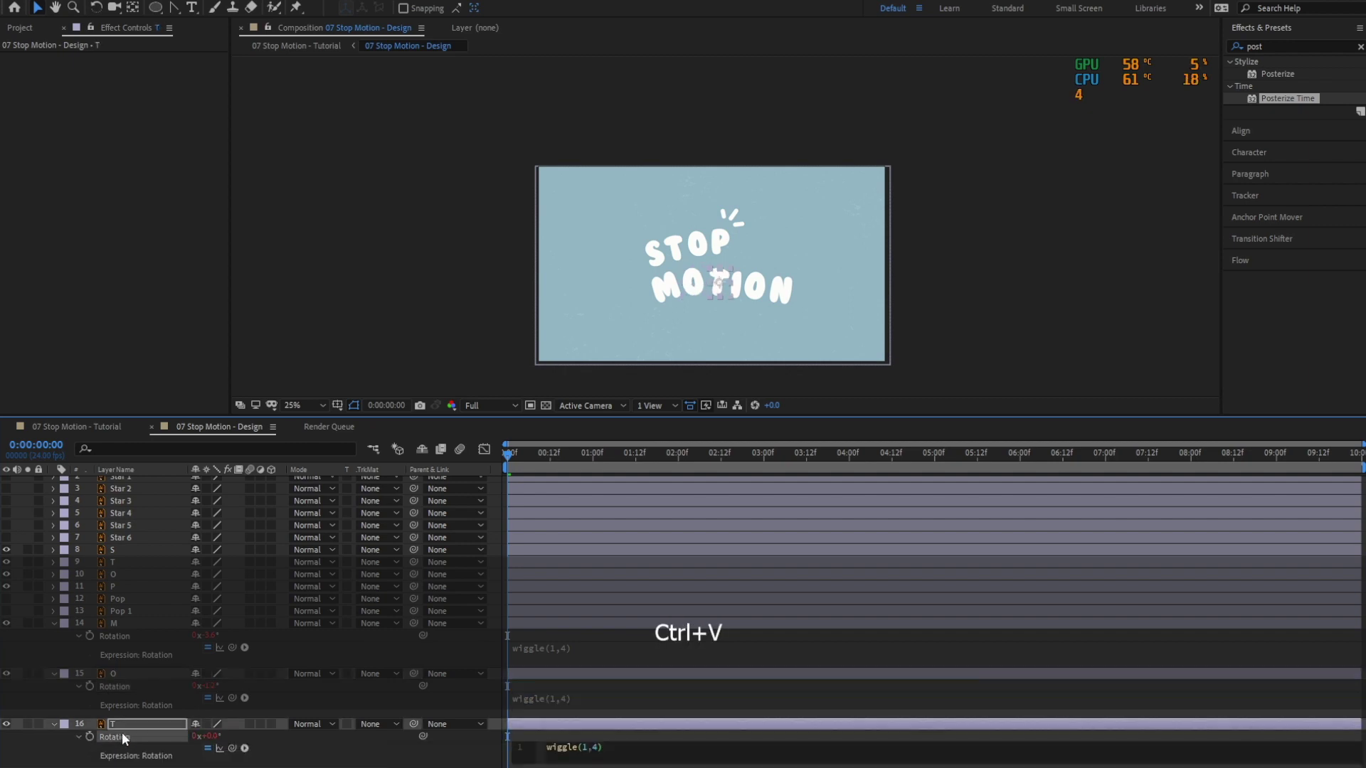
Add the expression wiggle(1,4) to the Rotation of the last three MOTION letters, I, O and N.
left_click(91, 710, "alt")
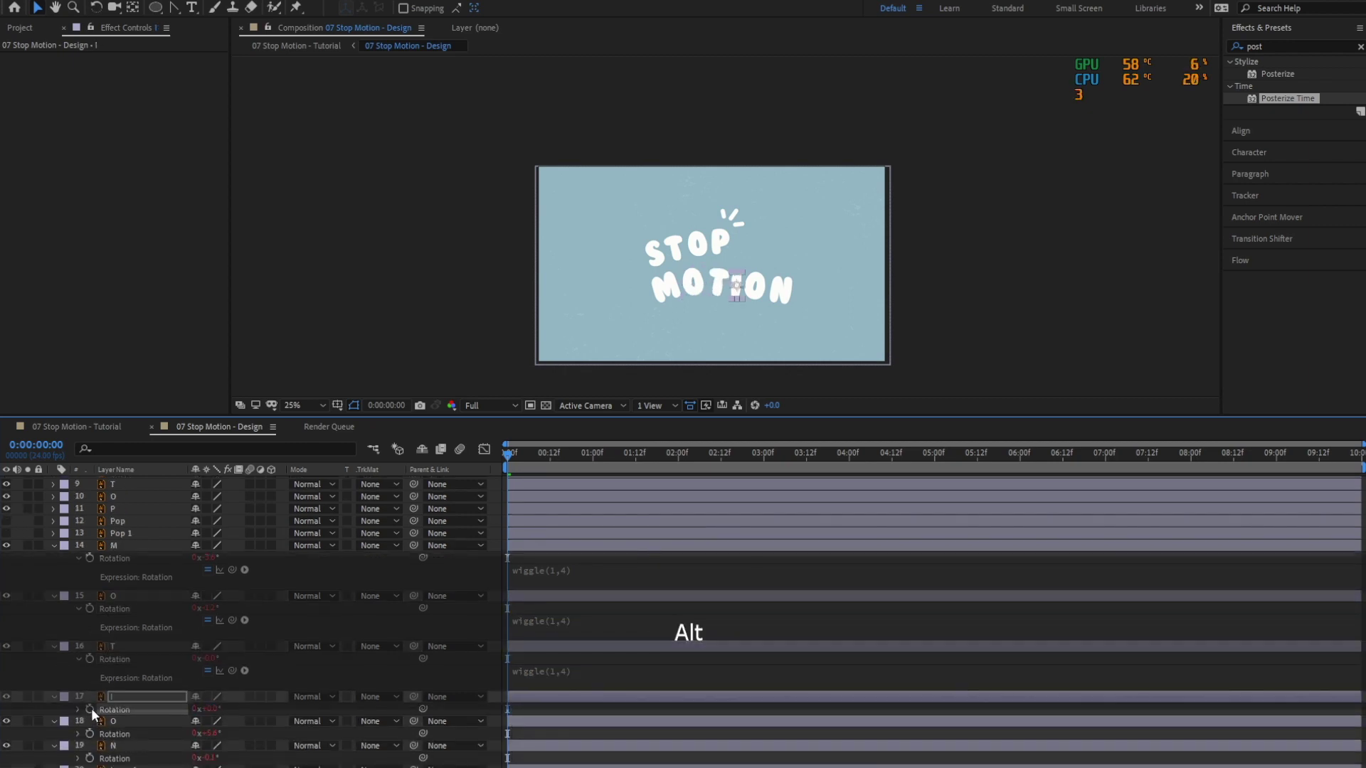
key("ctrl+v")
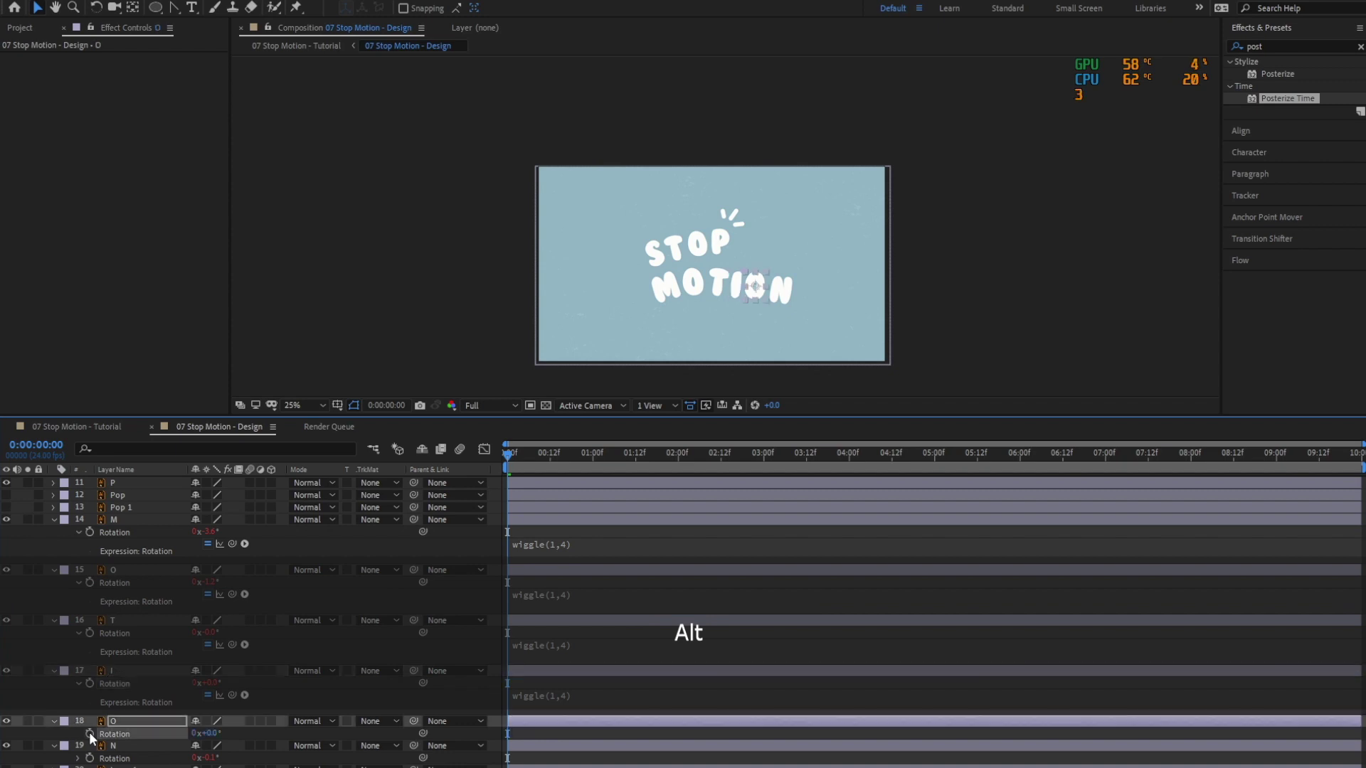
left_click(90, 732, "alt")
key("ctrl+v")
left_click(90, 759, "alt")
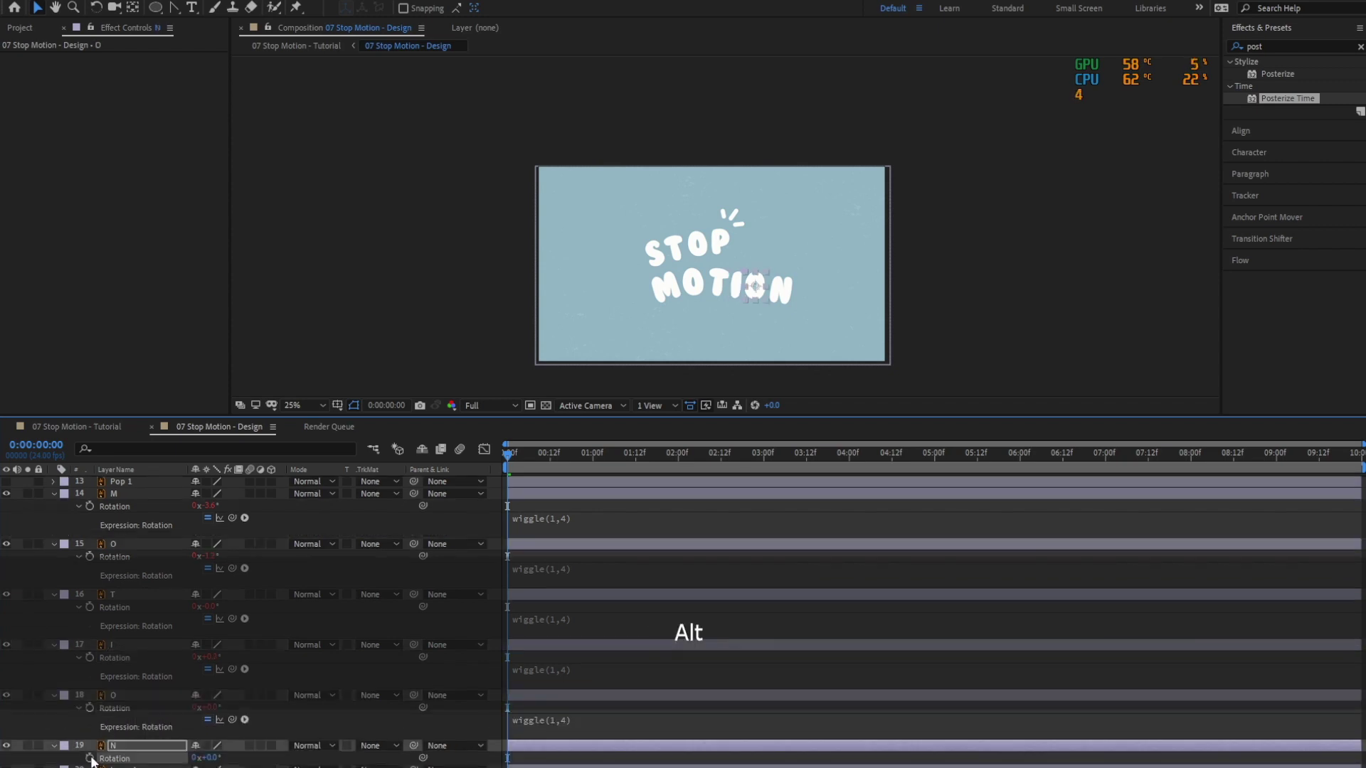
key("ctrl+v")
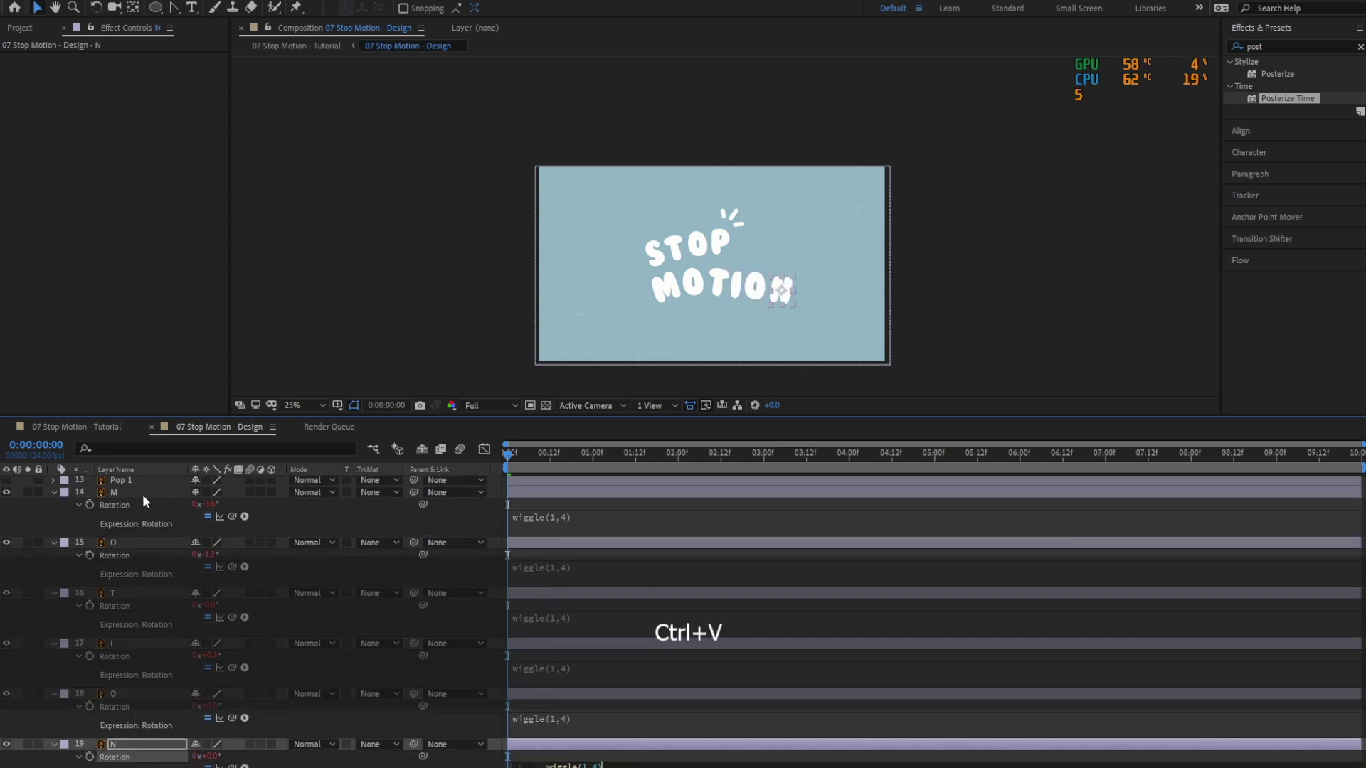
Collapse the properties of the MOTION letter layers, deselect them and save the project.
left_click(83, 499, "shift")
left_click(55, 493)
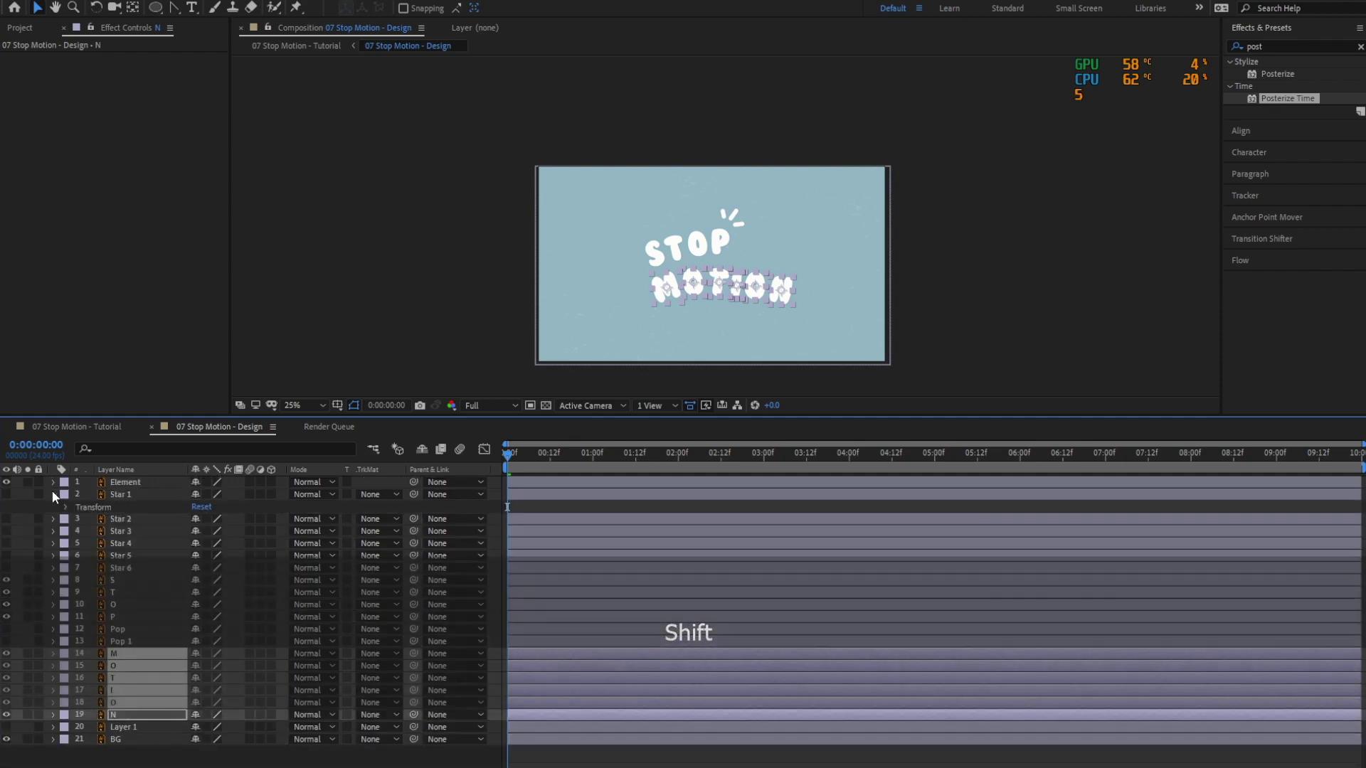
left_click(182, 763)
key("ctrl+s")
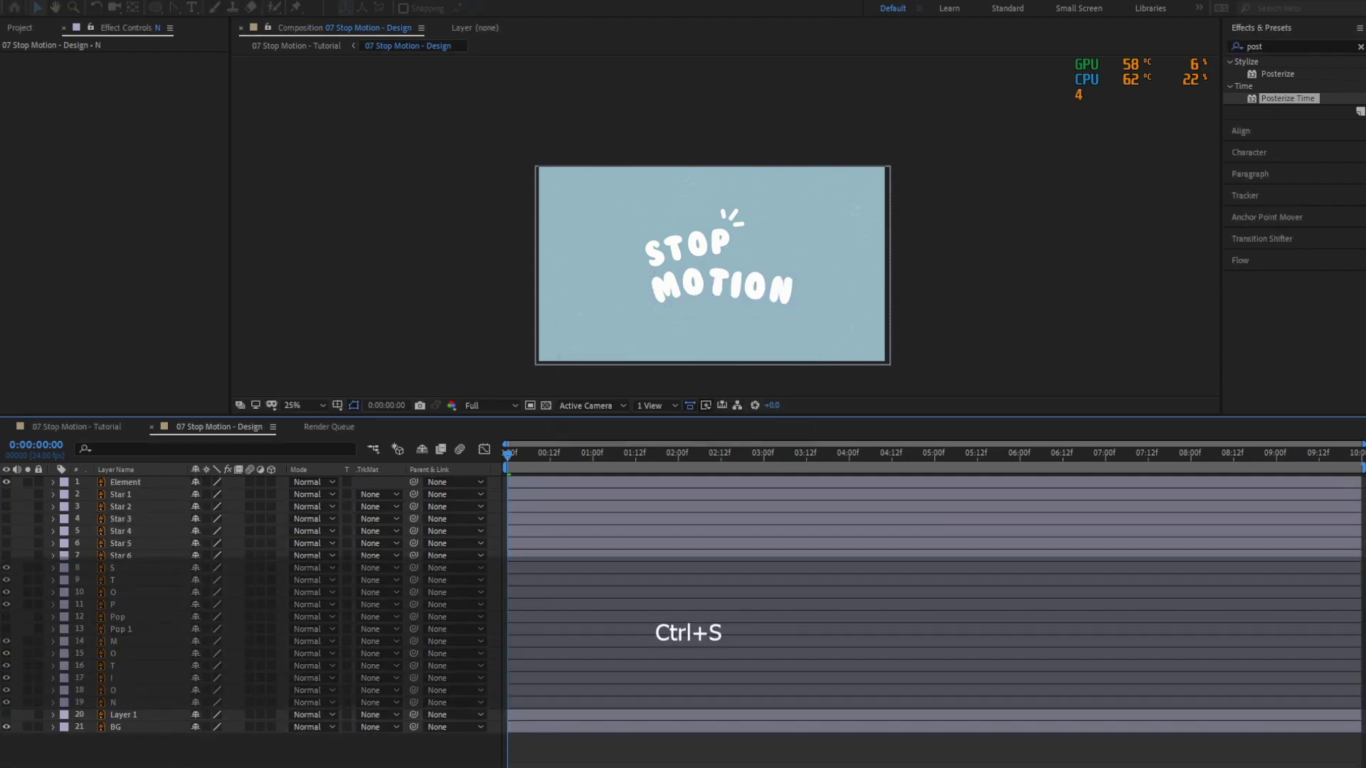
Reveal the Element layer's Position and Rotation, preview the design animation, and check the expression on the layer's Rotation.
left_click(126, 483)
key("r")
key("shift+p")
key("space")
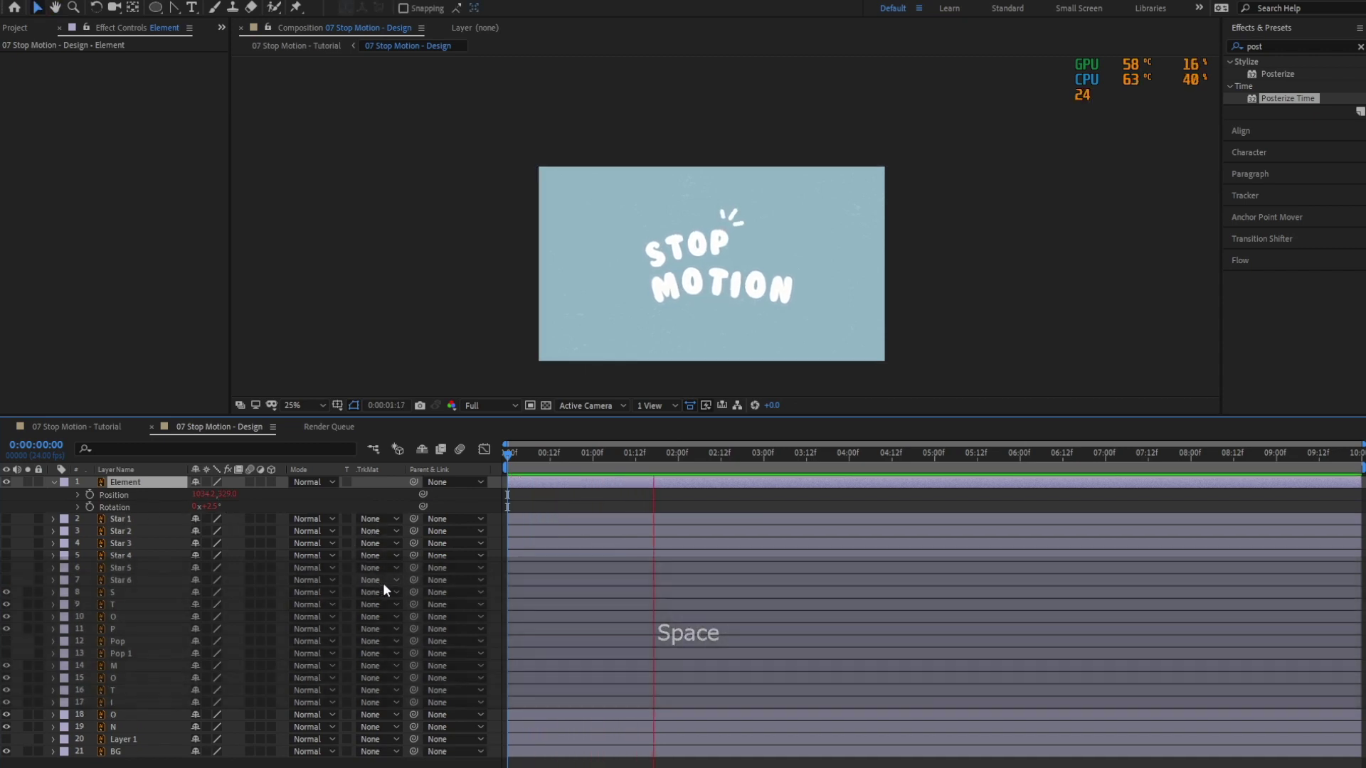
left_click(91, 508)
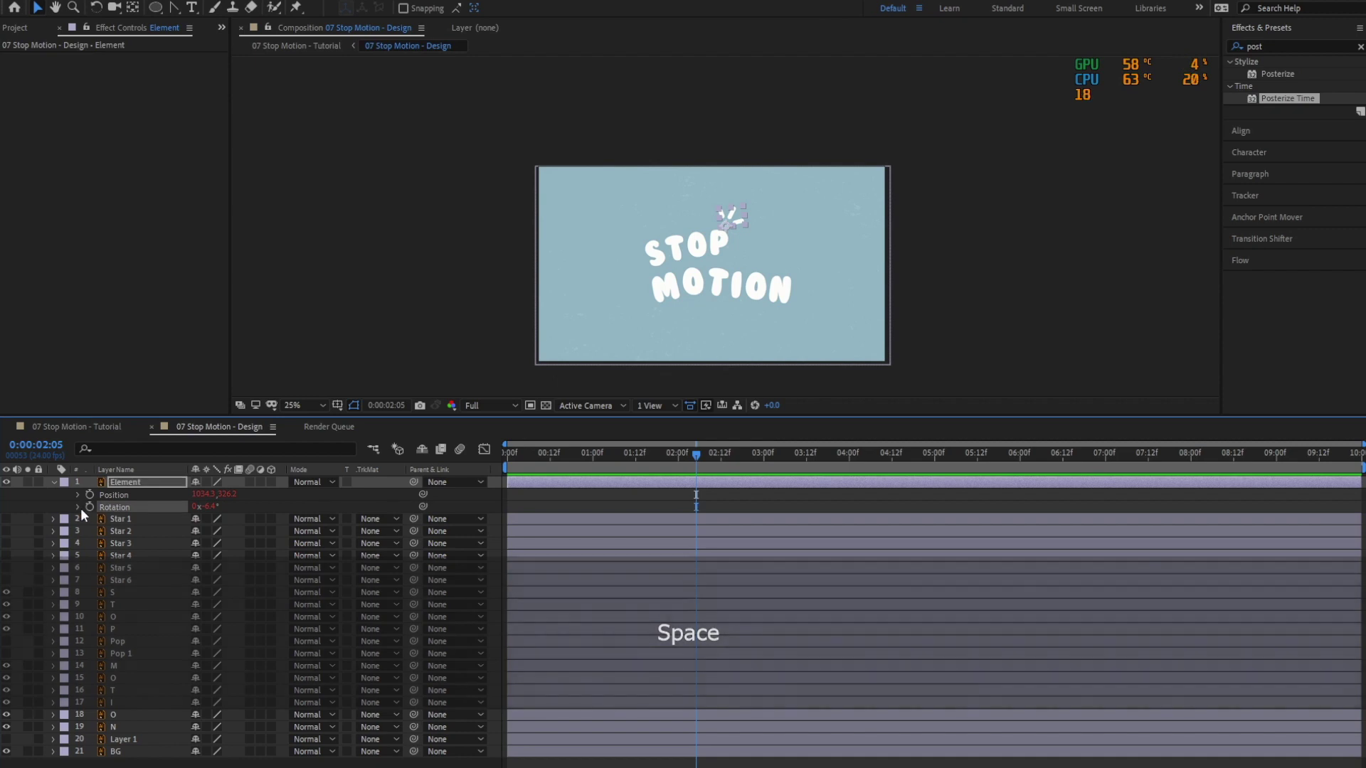
key("ctrl+v")
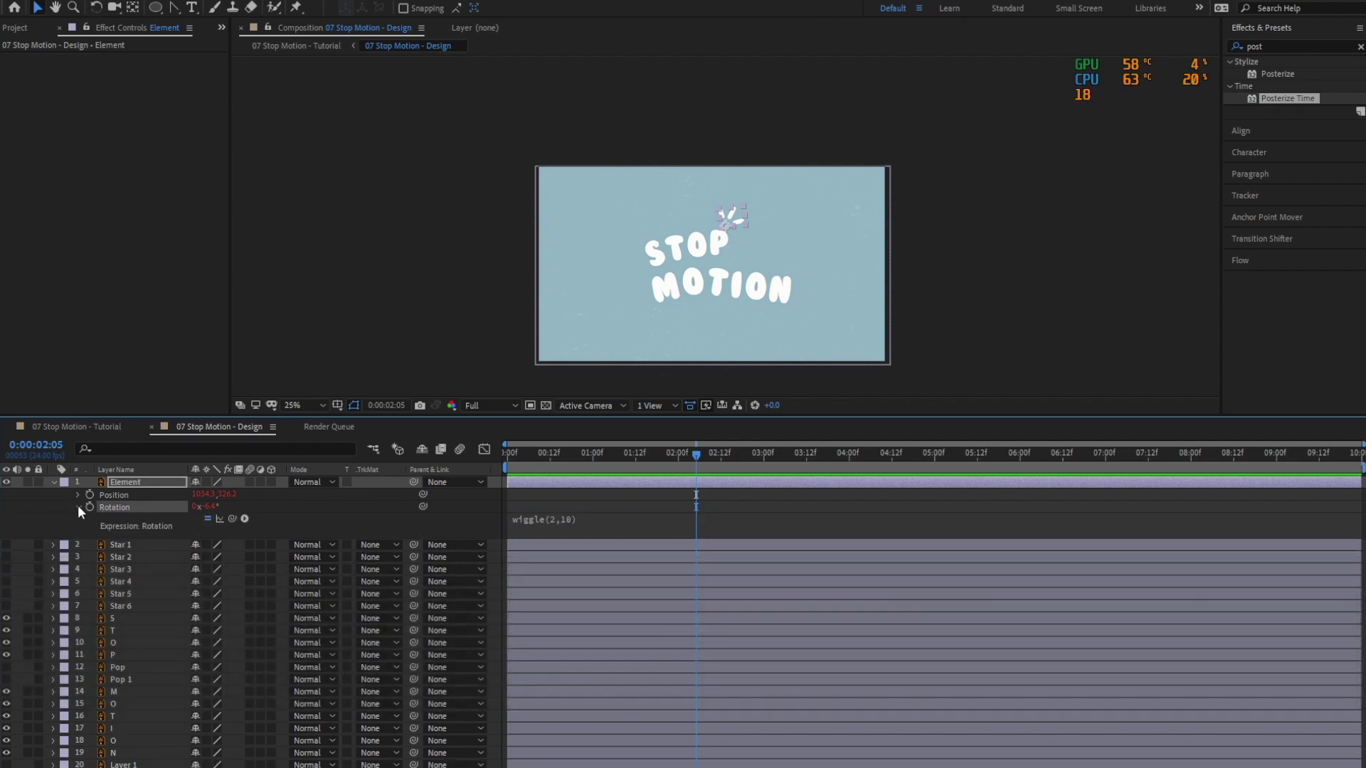
left_click(78, 506)
Make the layers Star 1 to Star 6 visible and reveal Star 1's Position and Rotation.
left_click(116, 519)
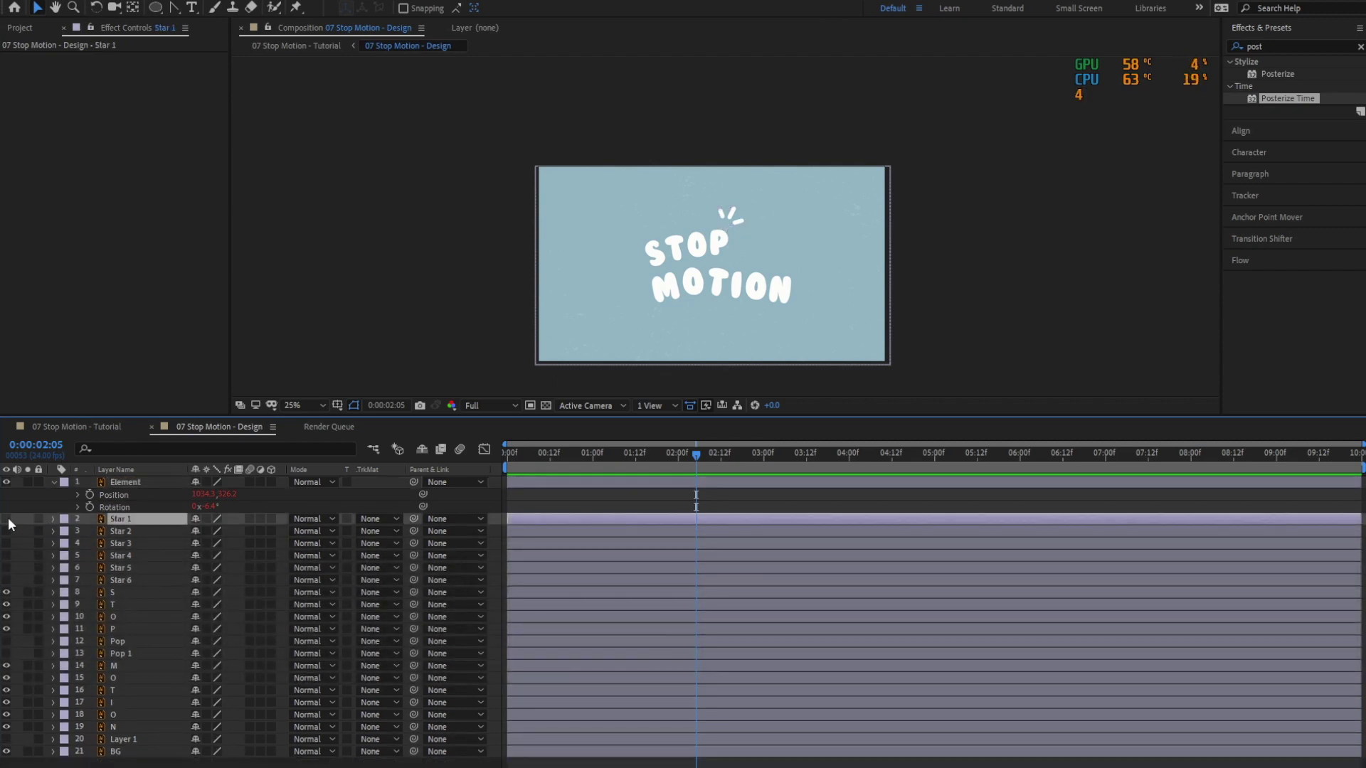
left_click_drag(9, 571, 7, 580)
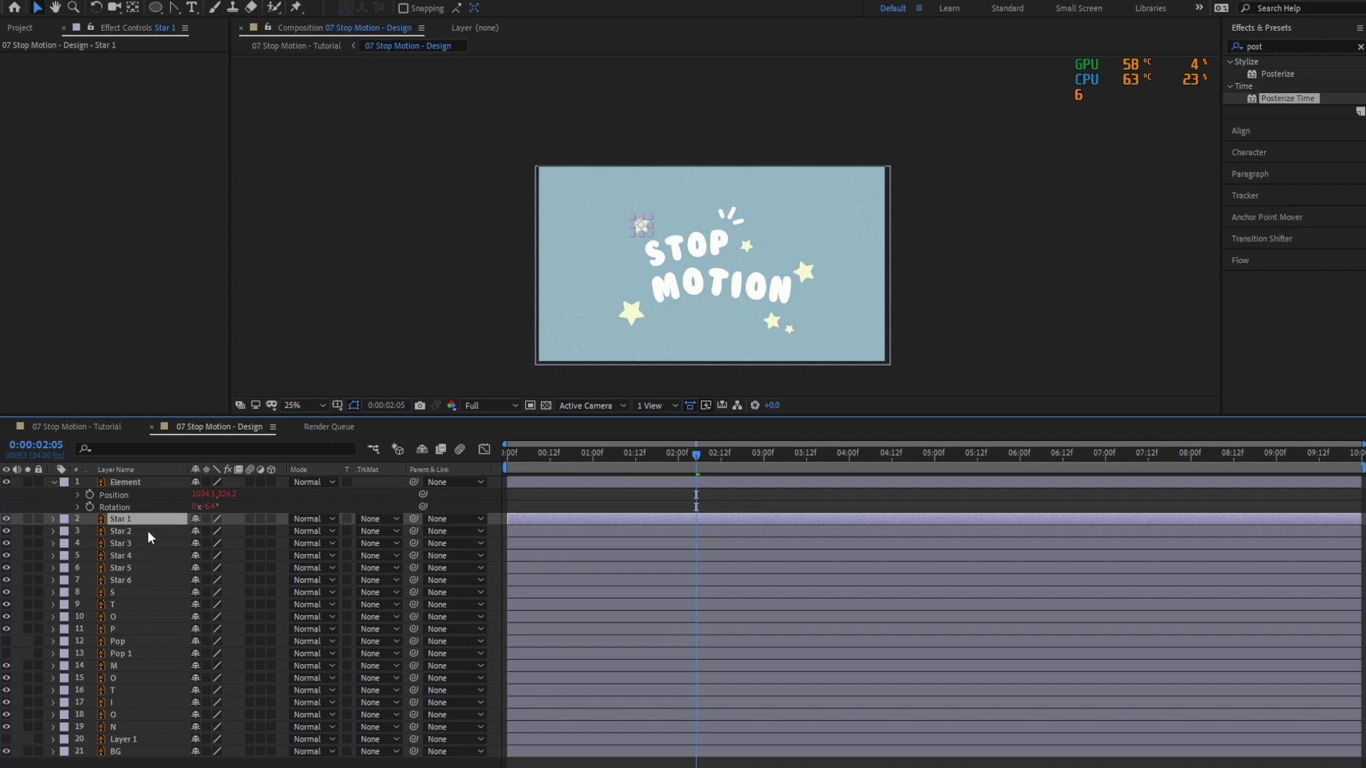
key("p")
key("shift+r")
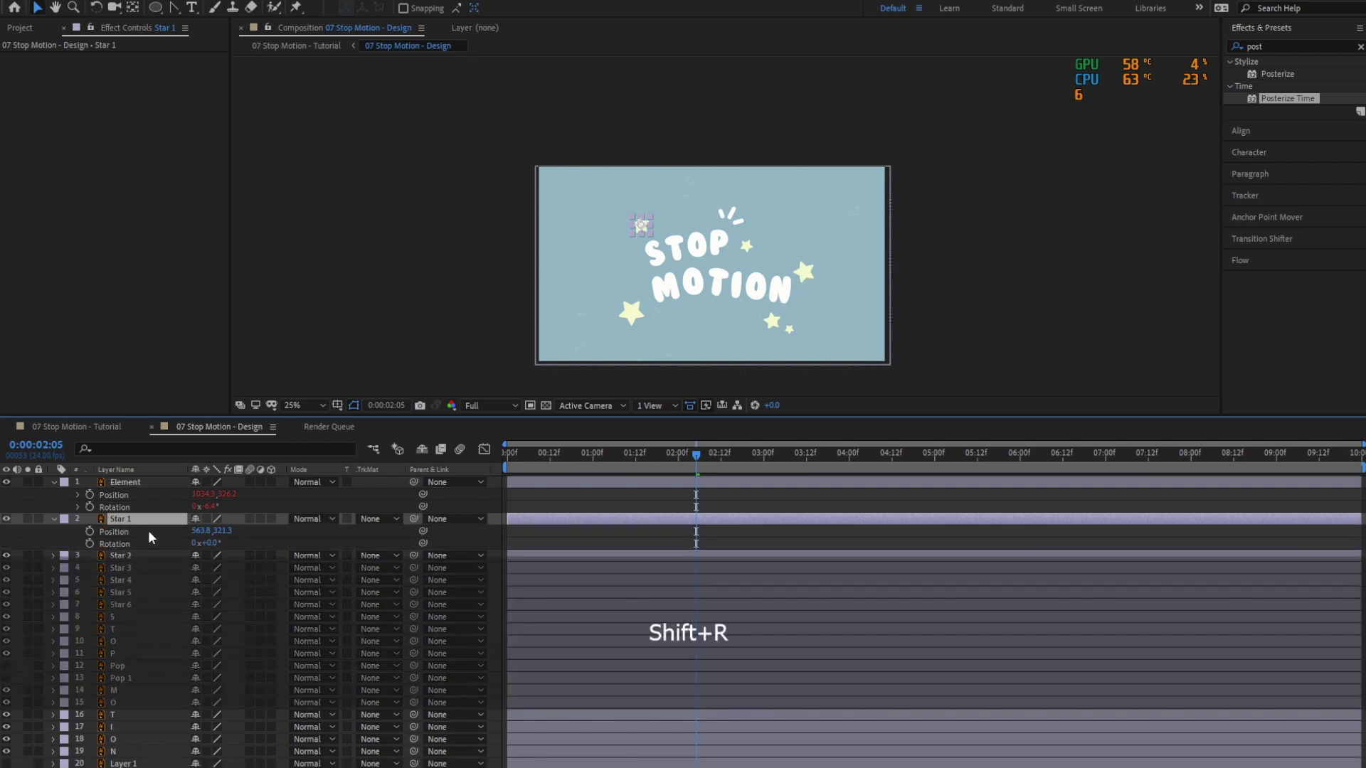
Copy the wiggle(2,10) expression from the Element layer's Rotation to Star 1's Rotation.
left_click(89, 507)
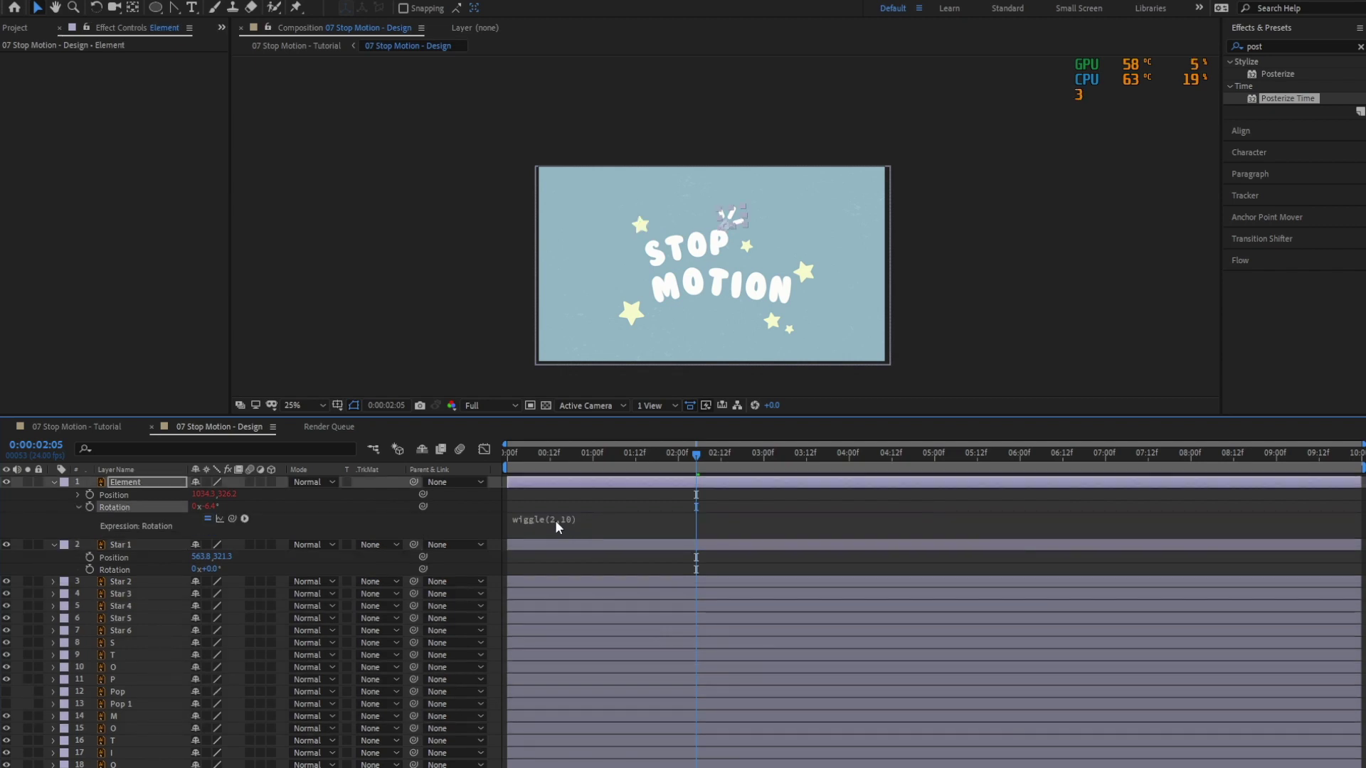
left_click(555, 523)
key("ctrl+c")
left_click(90, 569, "alt")
key("ctrl+v")
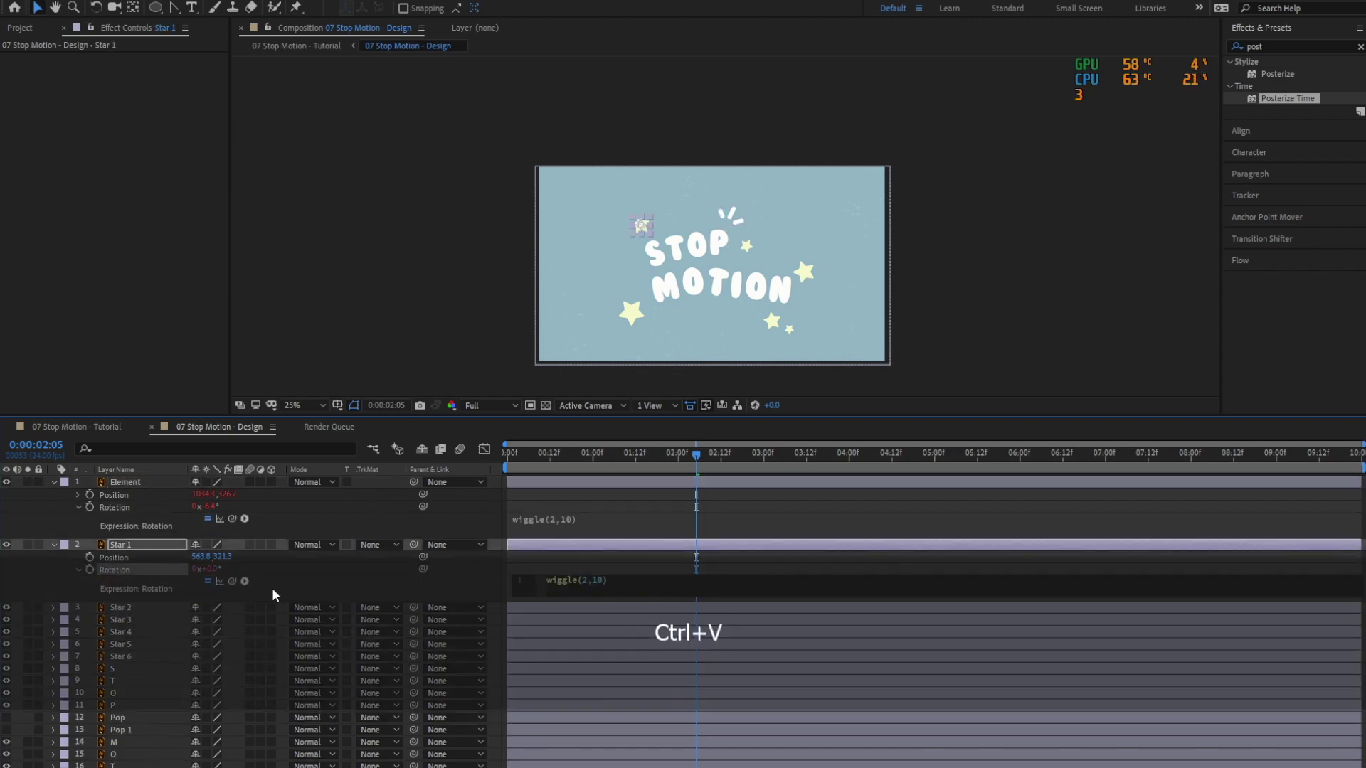
Copy the wiggle(3,5) expression from the Element layer's Position to Star 1's Position.
left_click(114, 497)
left_click(78, 495)
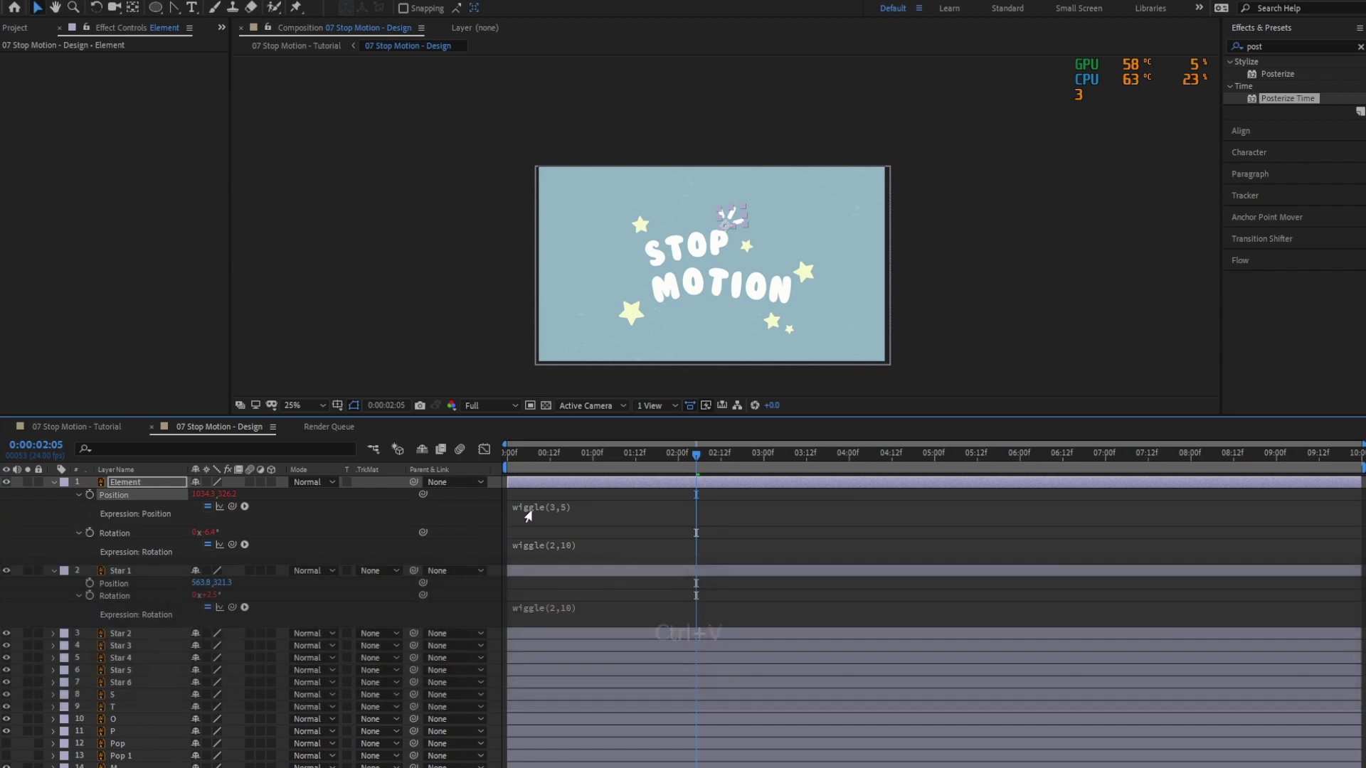
left_click(529, 510)
key("ctrl+c")
left_click(90, 583, "alt")
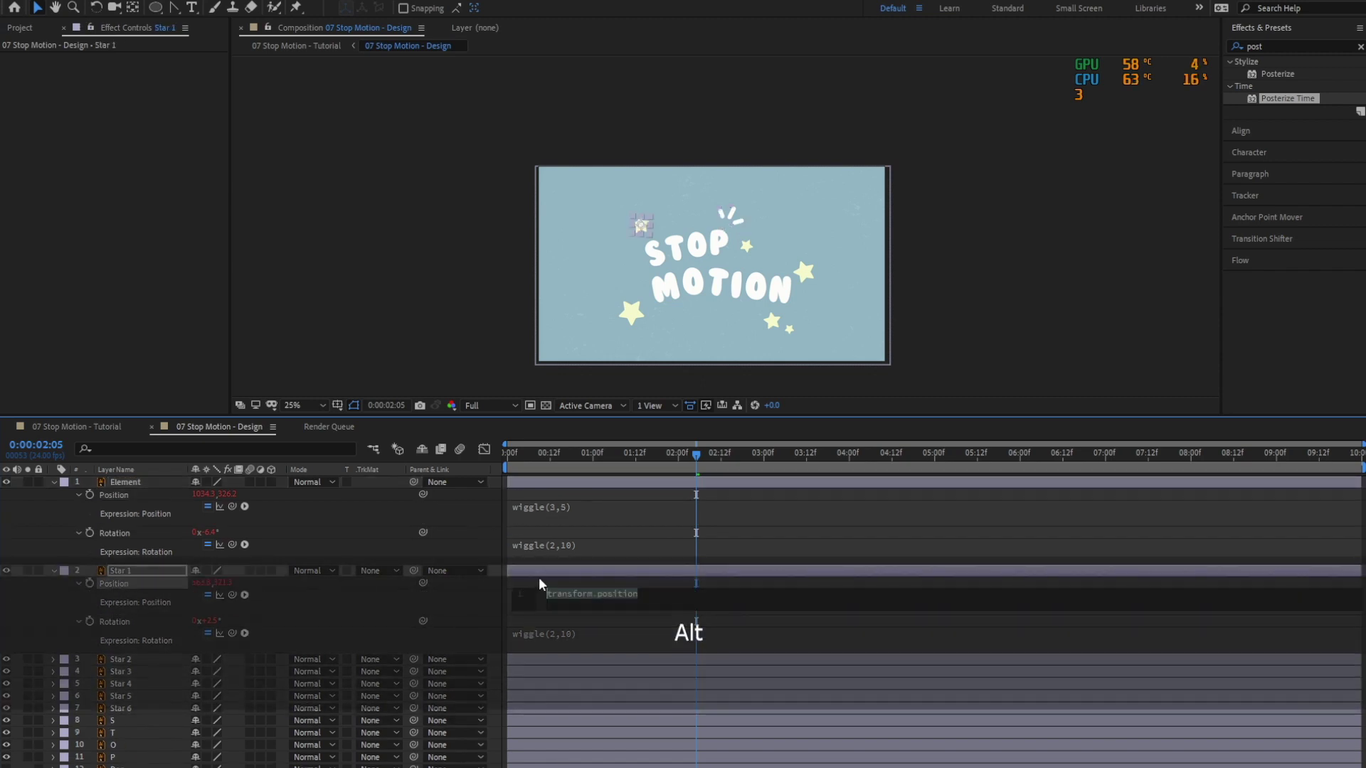
key("ctrl+v")
key("Return")
Return to the first frame, close any open expression editing, and preview Star 1's wiggle in the design composition.
left_click_drag(518, 460, 506, 460)
left_click(626, 598)
left_click(735, 547)
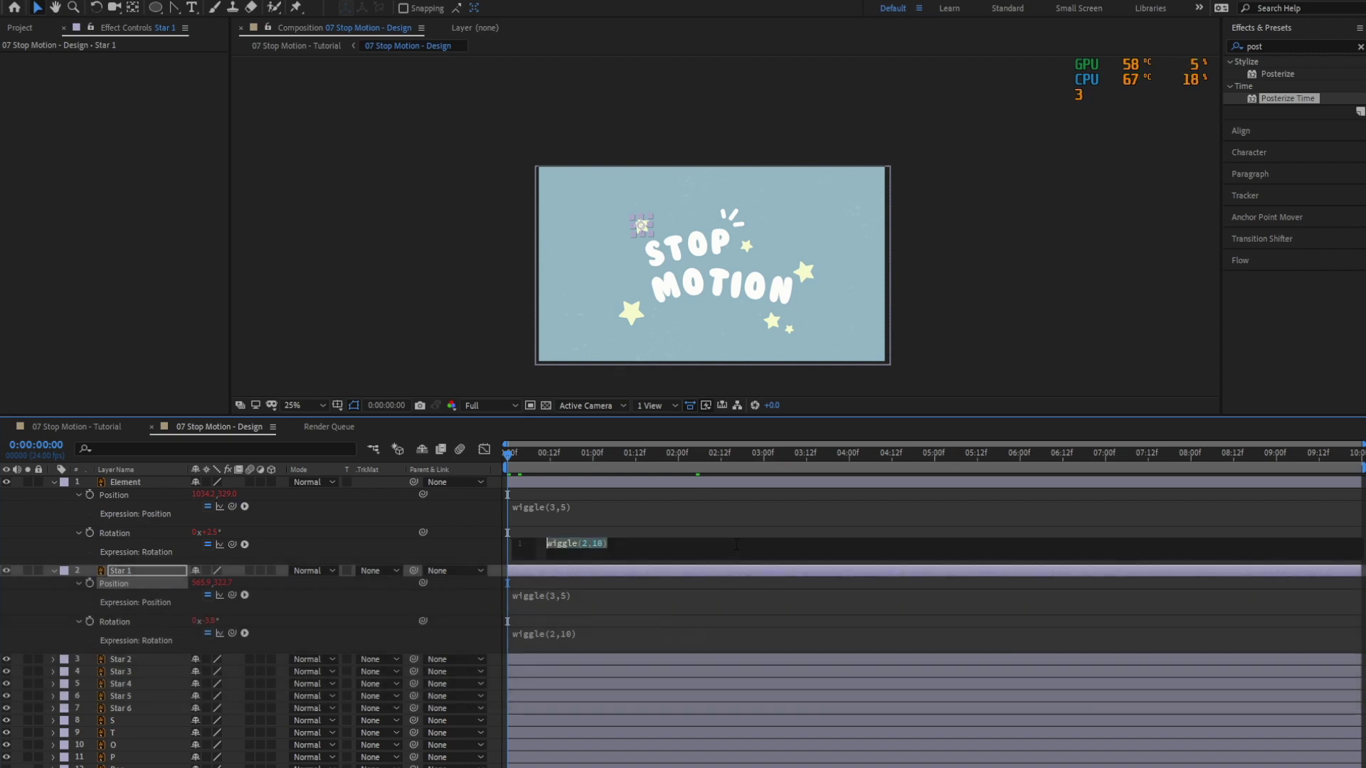
key("KP_Enter")
key("space")
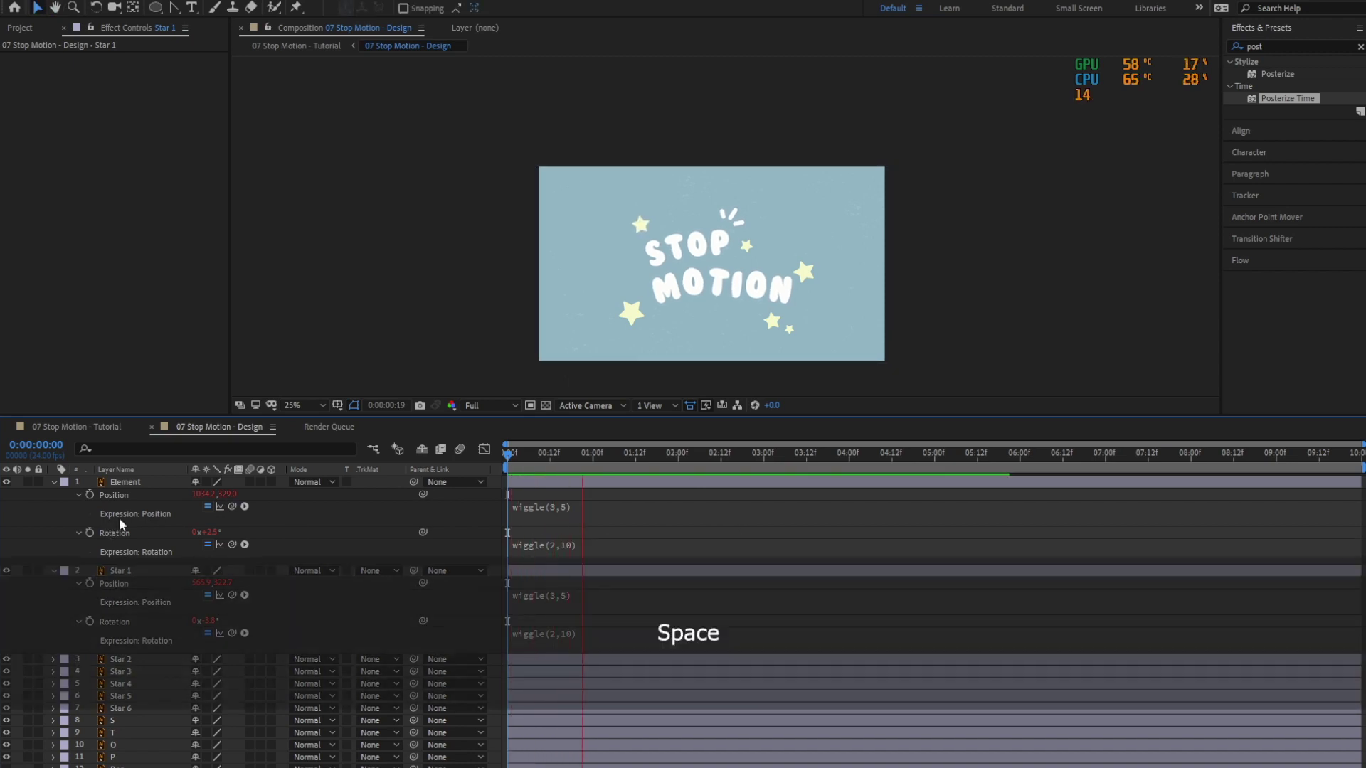
Preview the 07 Stop Motion - Tutorial composition from the first frame and save the project.
left_click(92, 428)
left_click(513, 454)
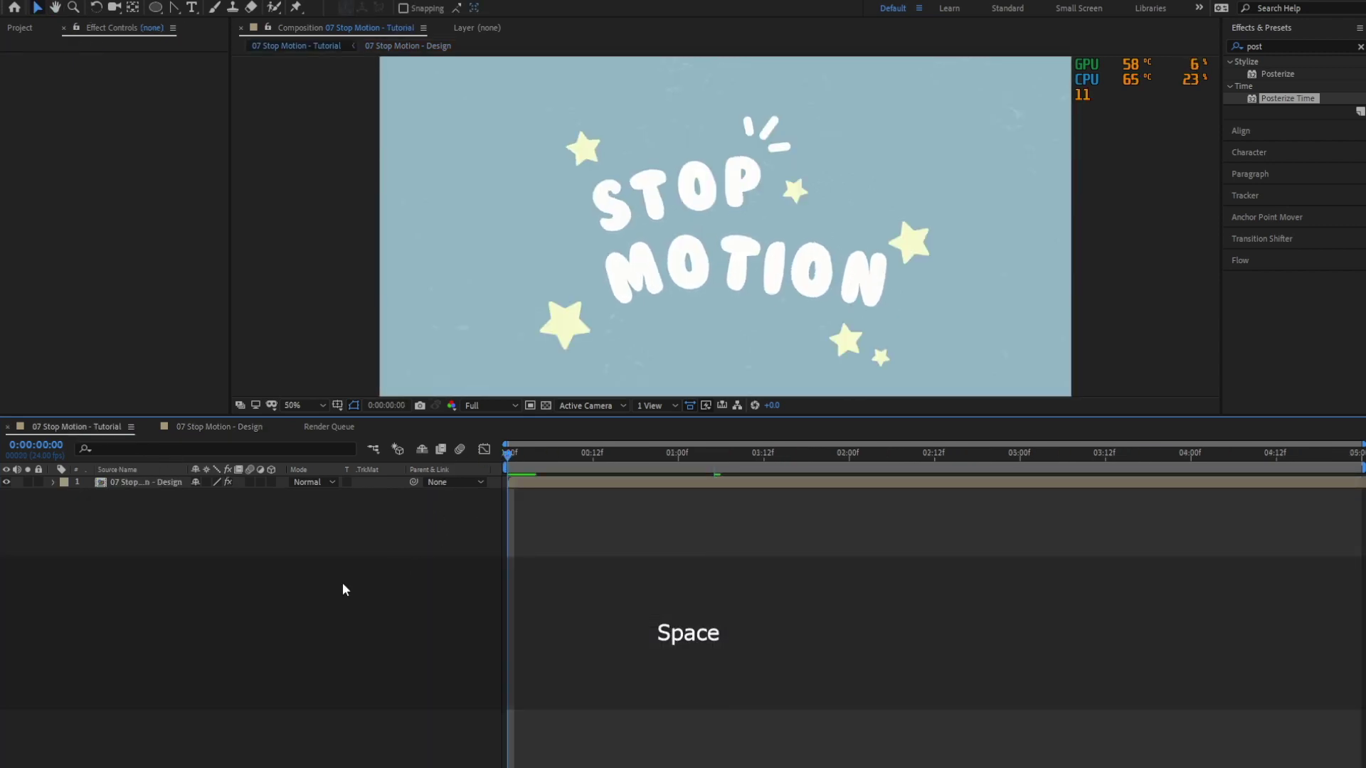
key("space")
key("ctrl+s")
Back in the design composition, collapse the Element layer's expressions and copy the wiggle(3,5) expression from Star 1's Position.
left_click(242, 427)
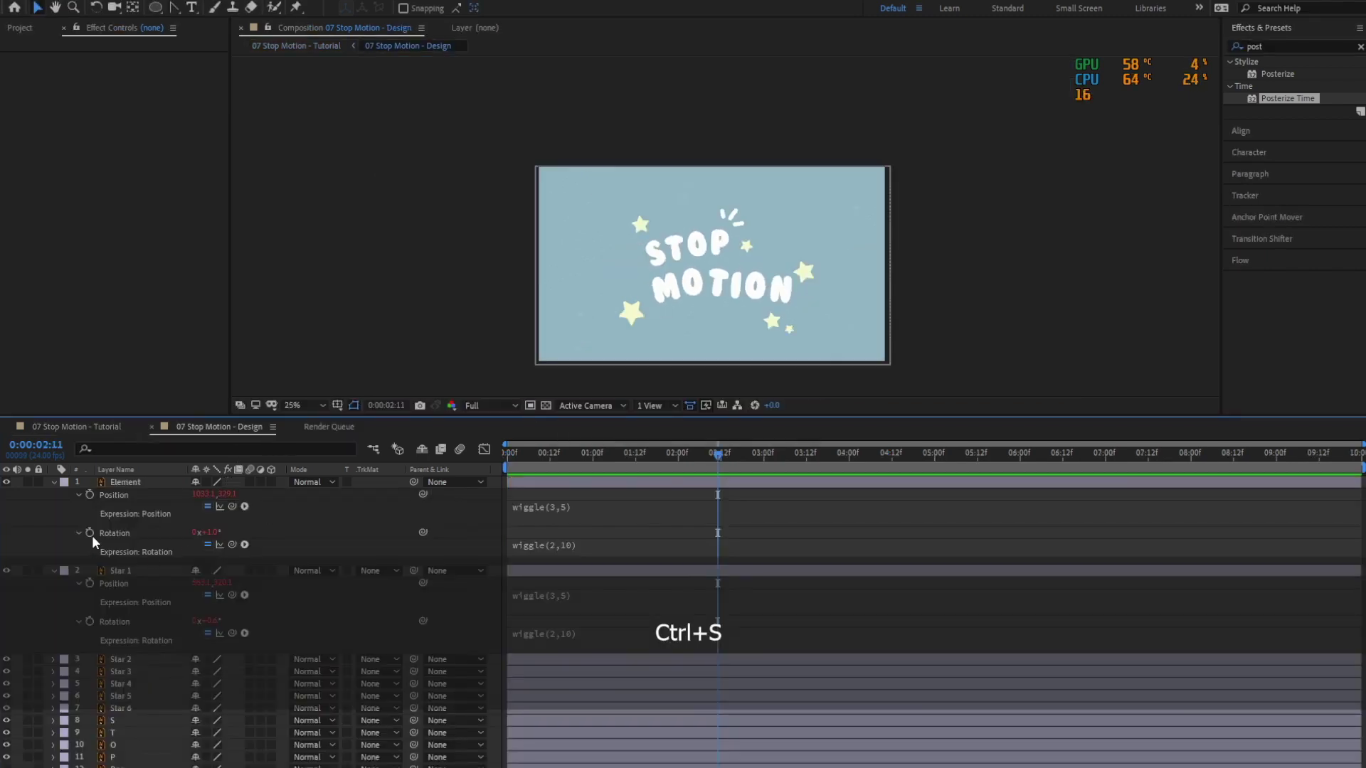
left_click(78, 495)
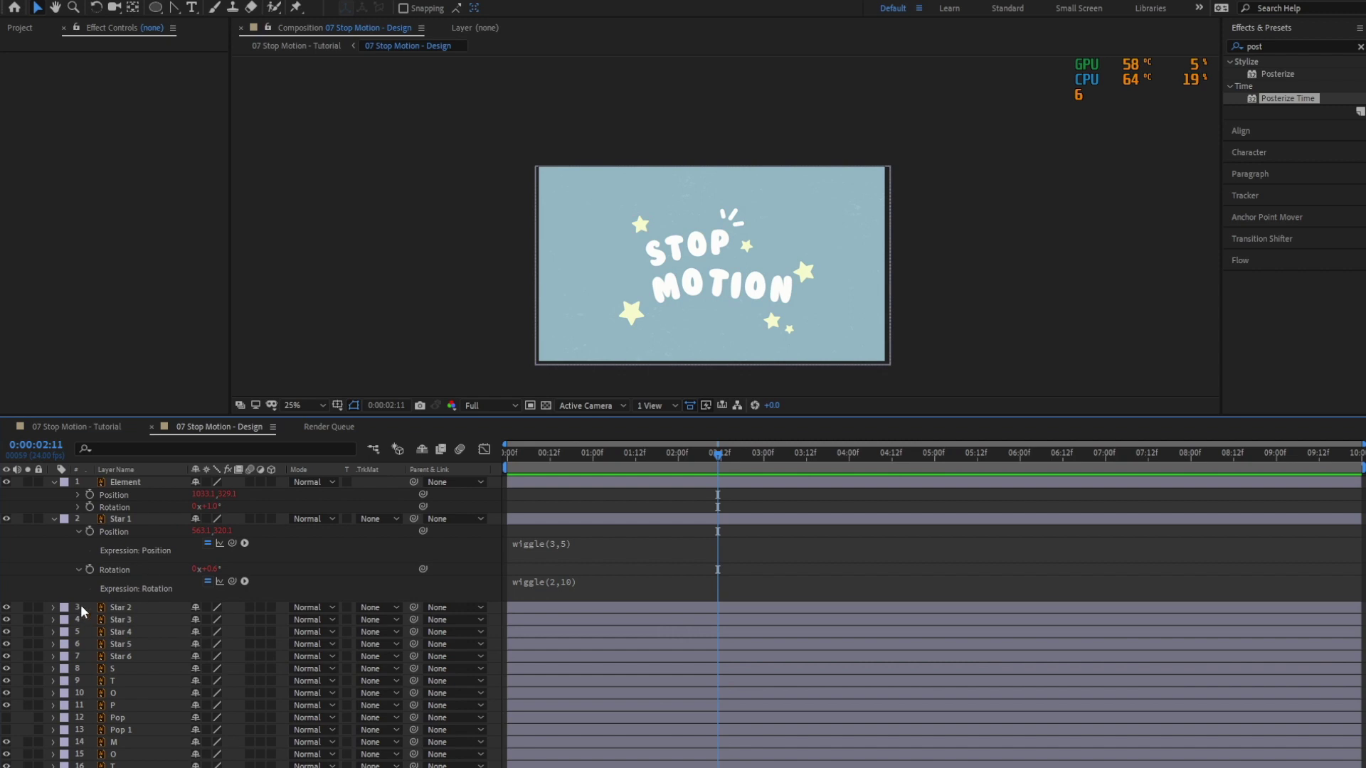
left_click(133, 610)
left_click(567, 545)
key("ctrl+c")
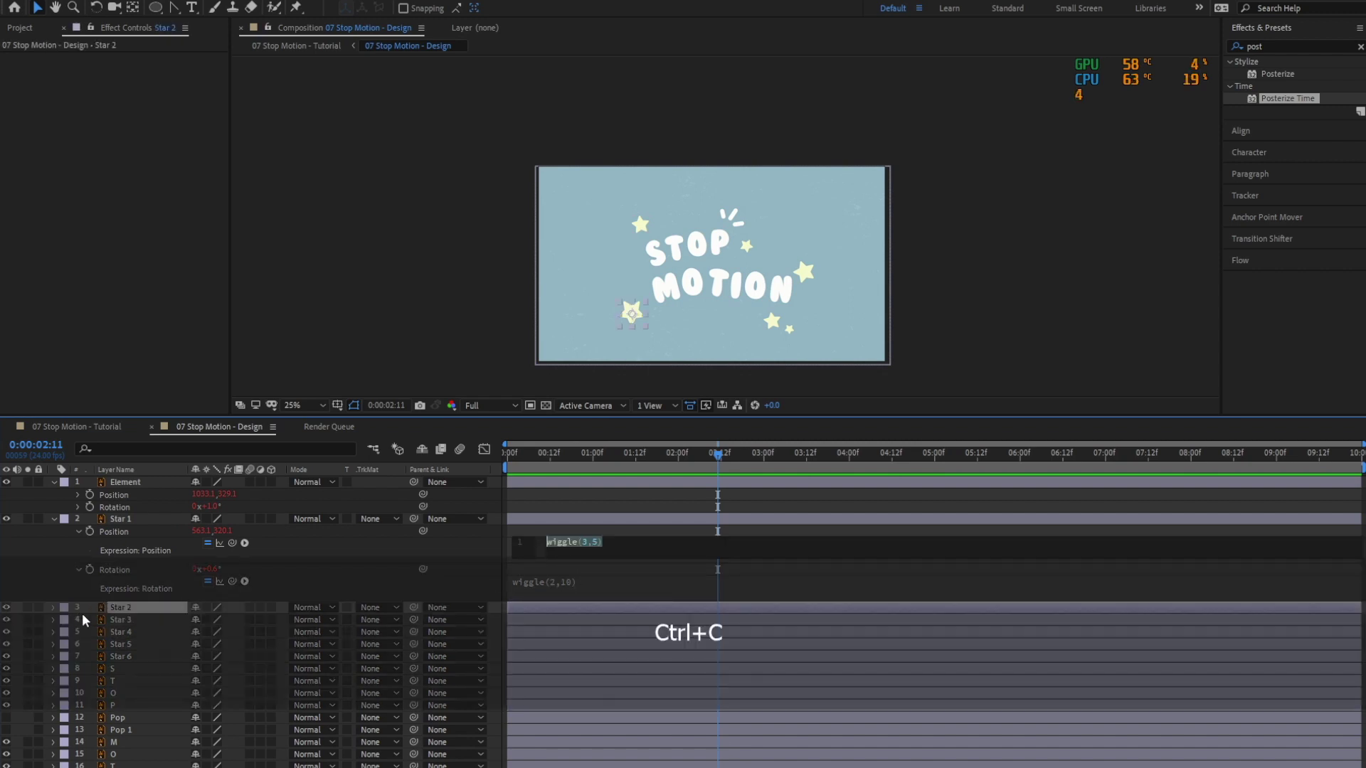
type("pR")
key("Escape")
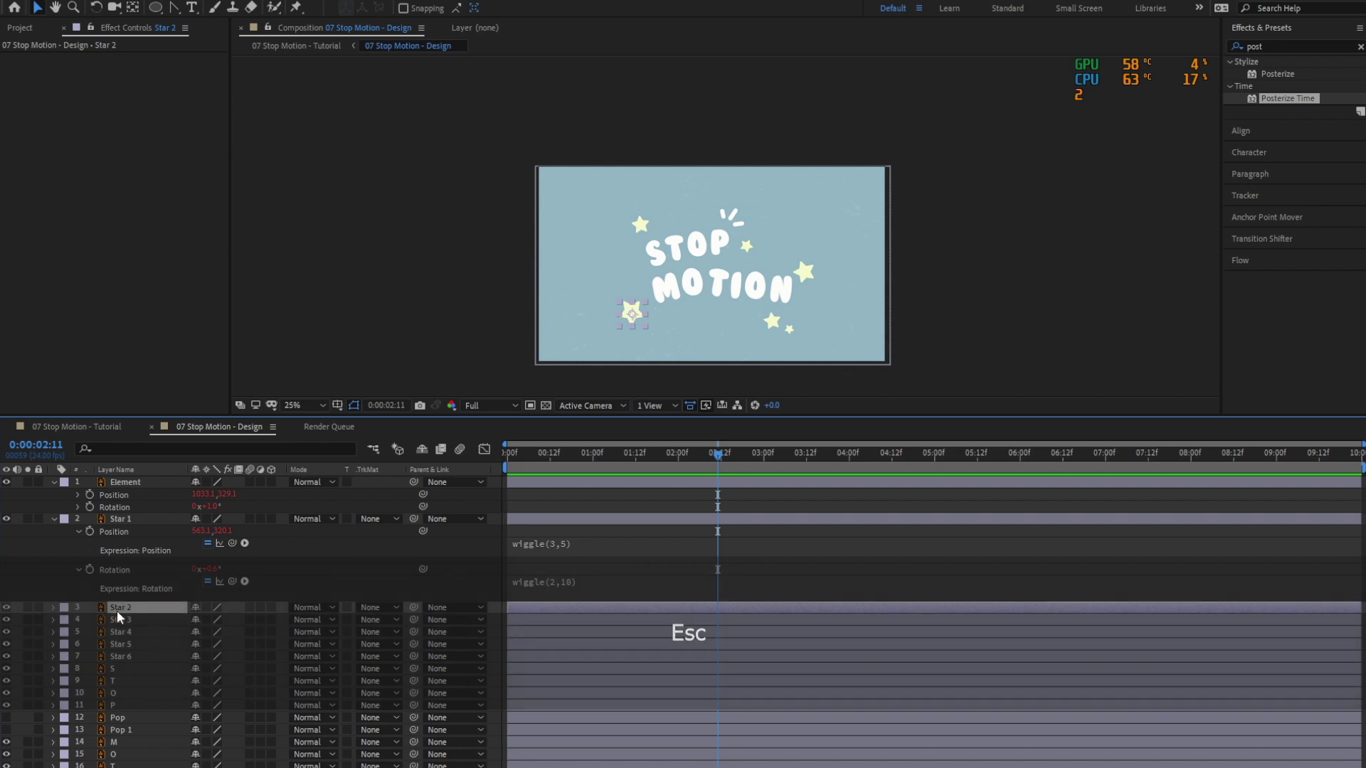
Extend the selection to the layers Star 2 to Star 6 and reveal their Position and Rotation together.
left_click(133, 655, "shift")
key("p")
key("r")
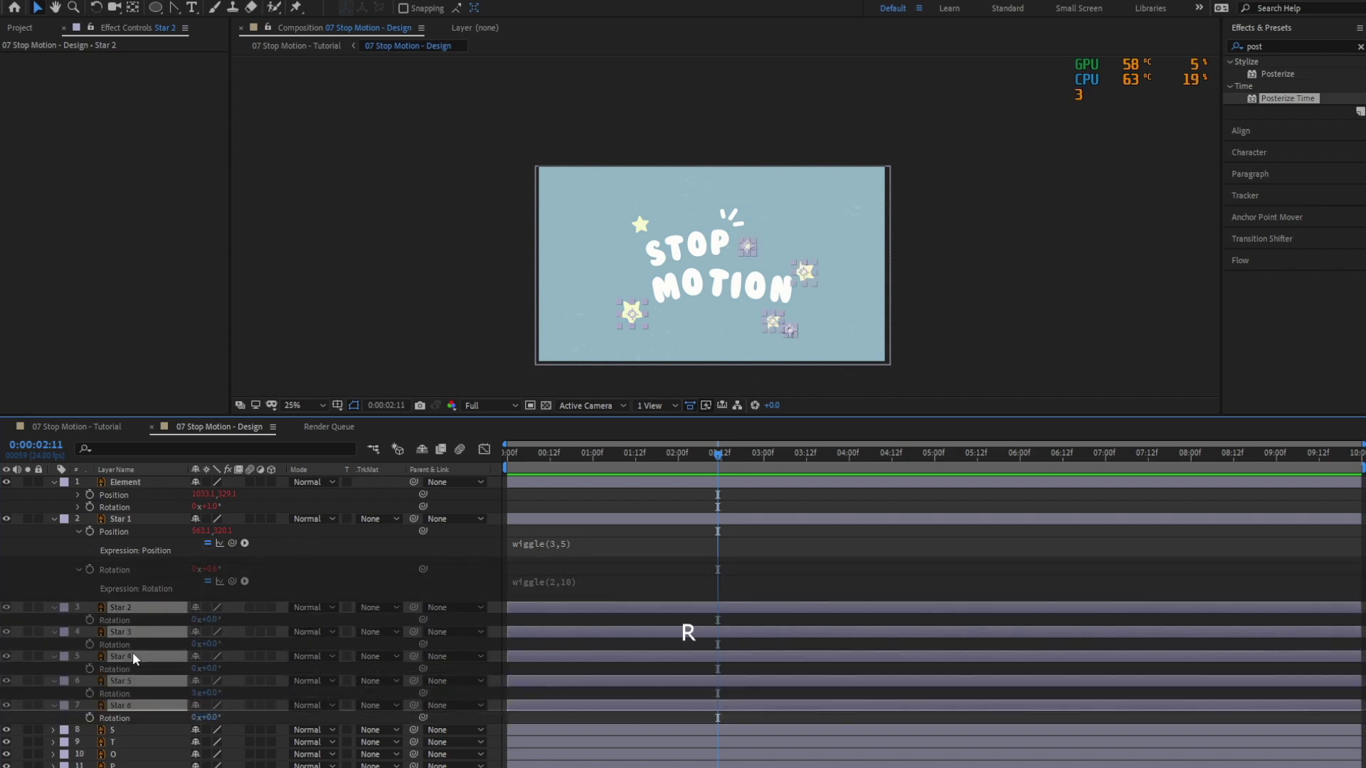
key("shift+p")
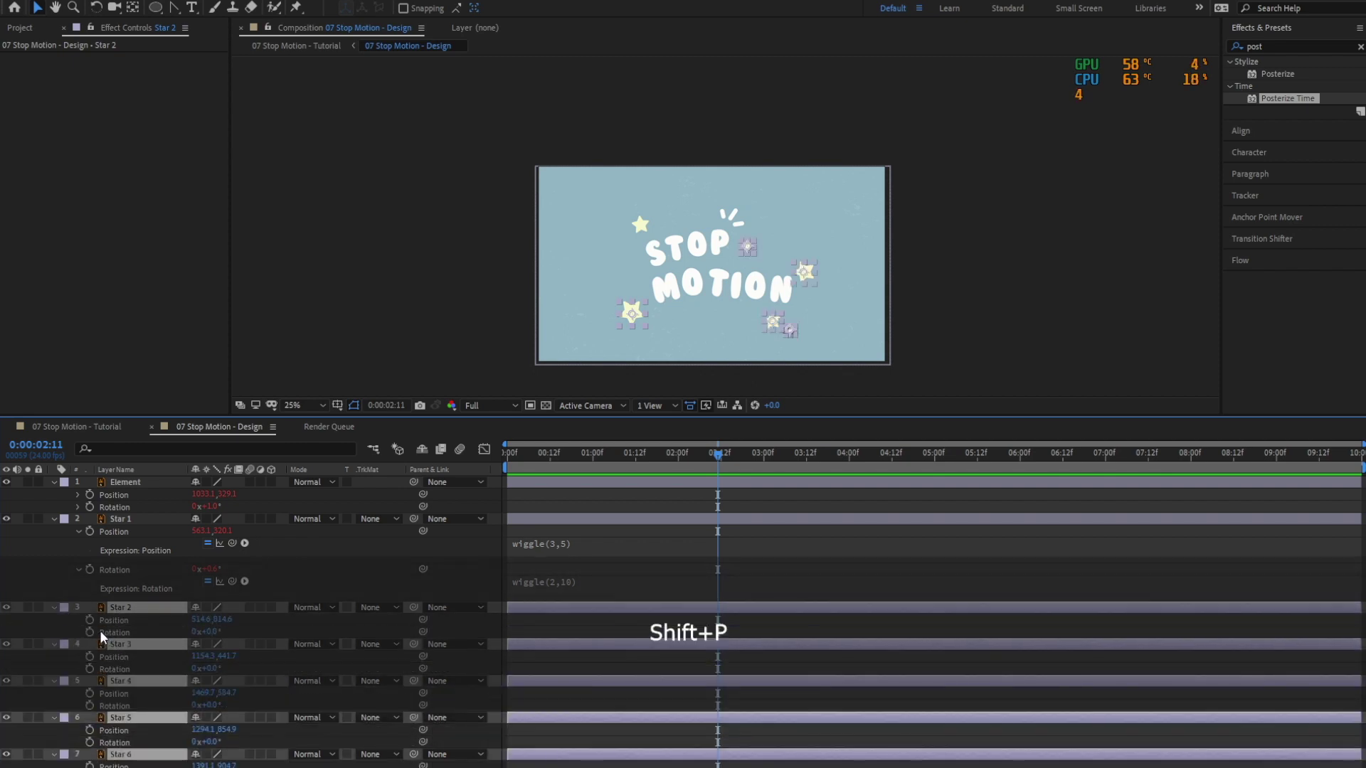
Paste the wiggle(3,5) expression onto the Position of Star 2, Star 3 and Star 4.
left_click(88, 620, "alt")
key("ctrl+v")
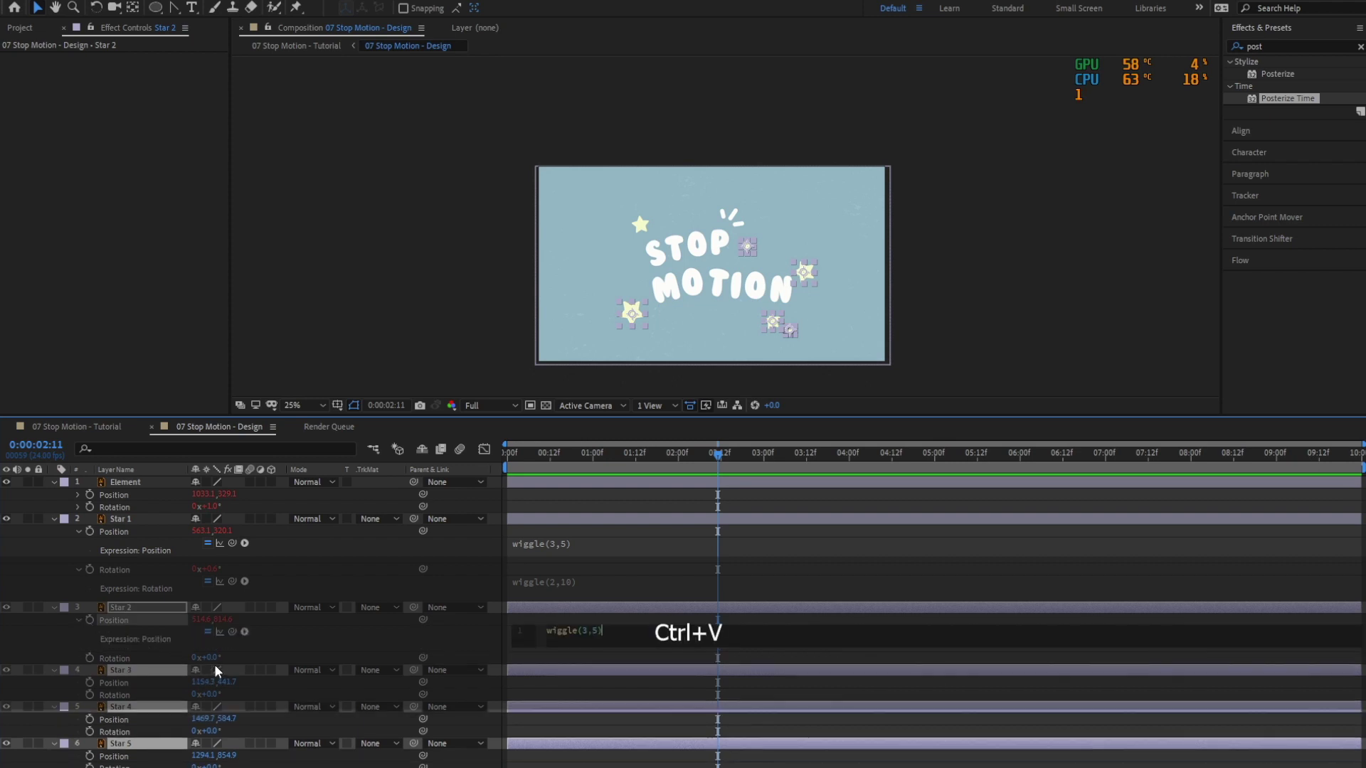
left_click(88, 682, "alt")
key("ctrl+v")
left_click(89, 745, "alt")
key("ctrl+v")
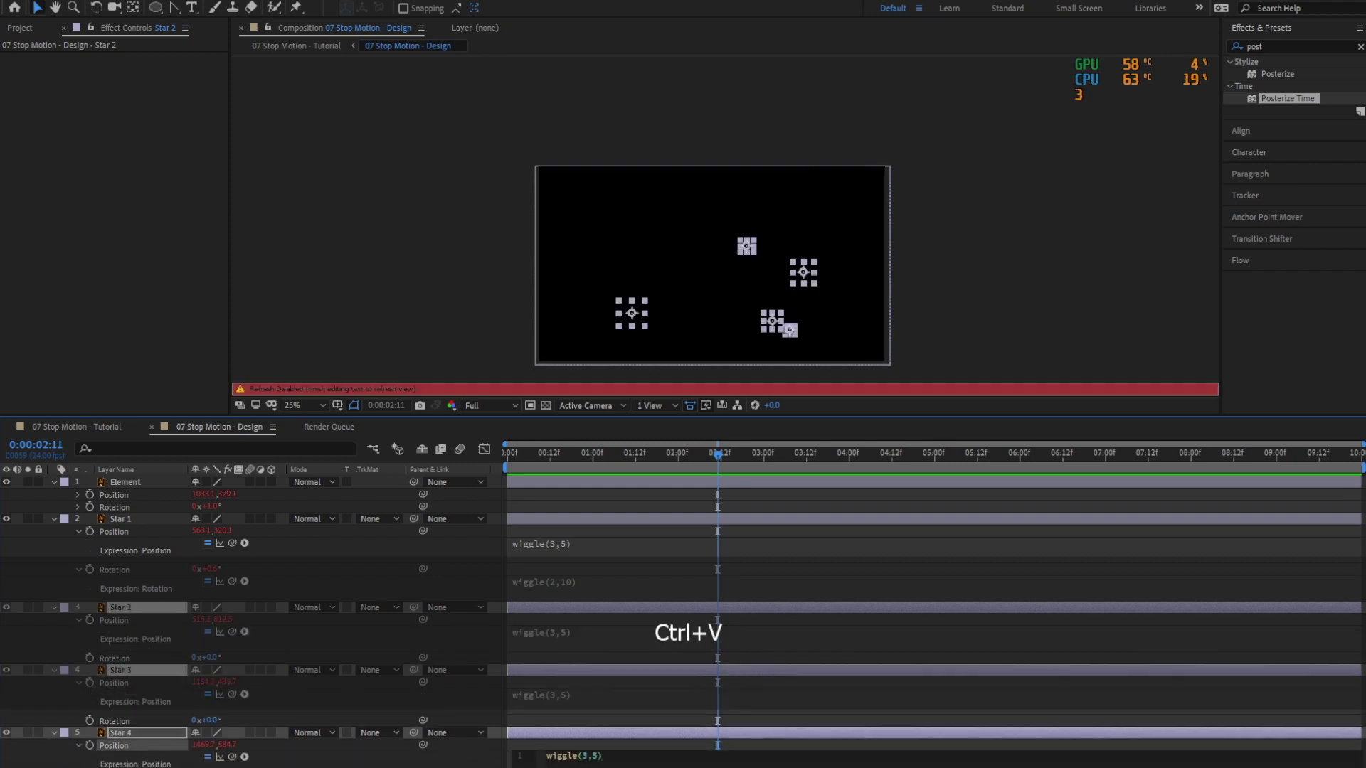
key("Return")
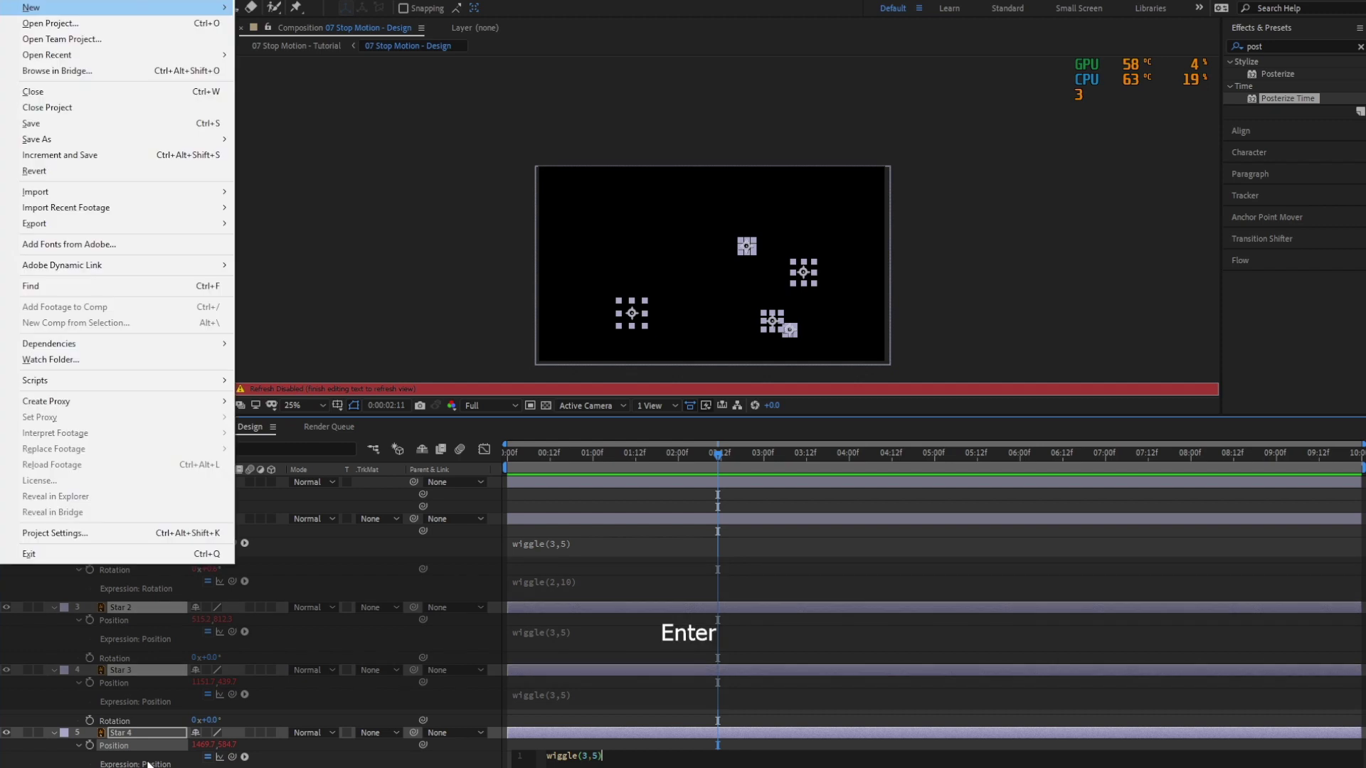
key("Escape")
key("Return")
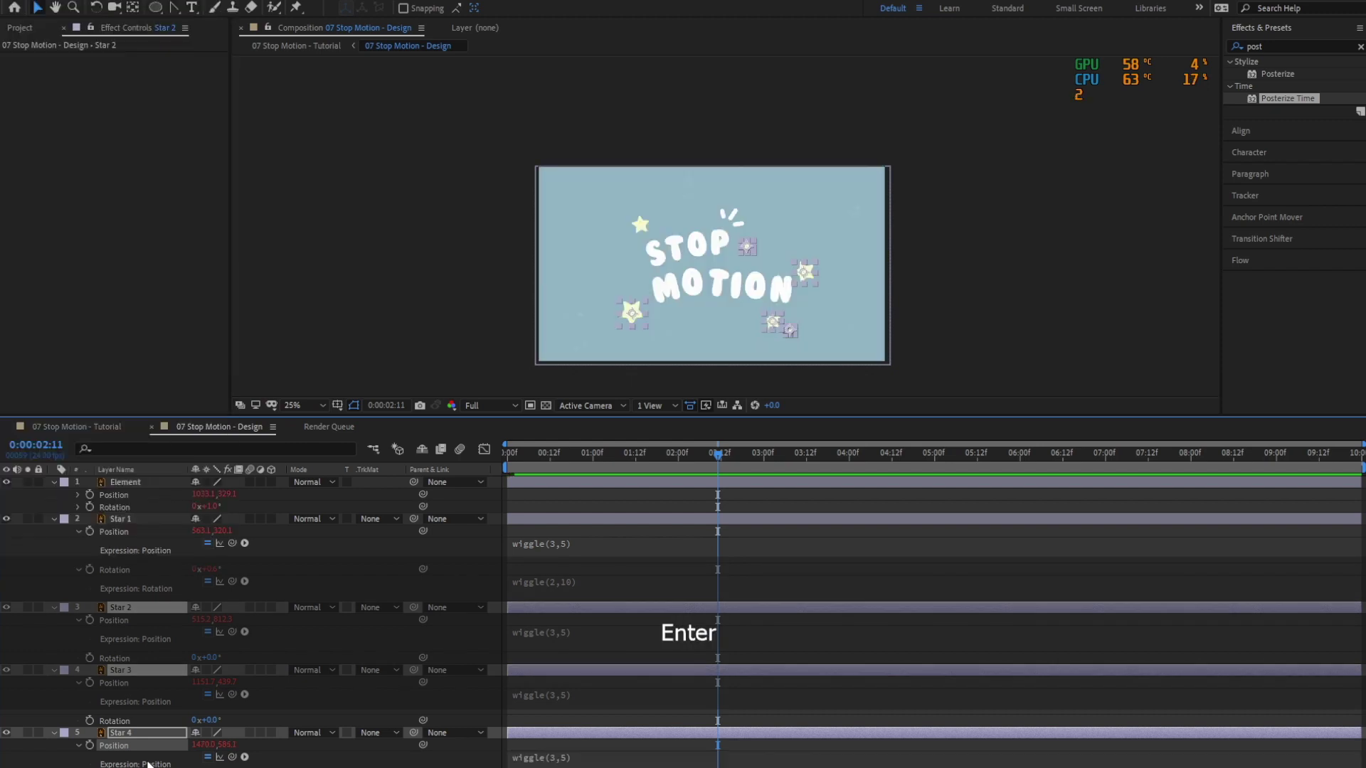
Paste the same wiggle(3,5) expression onto the Position of Star 5 and Star 6.
scroll(105, 676, "down", 5)
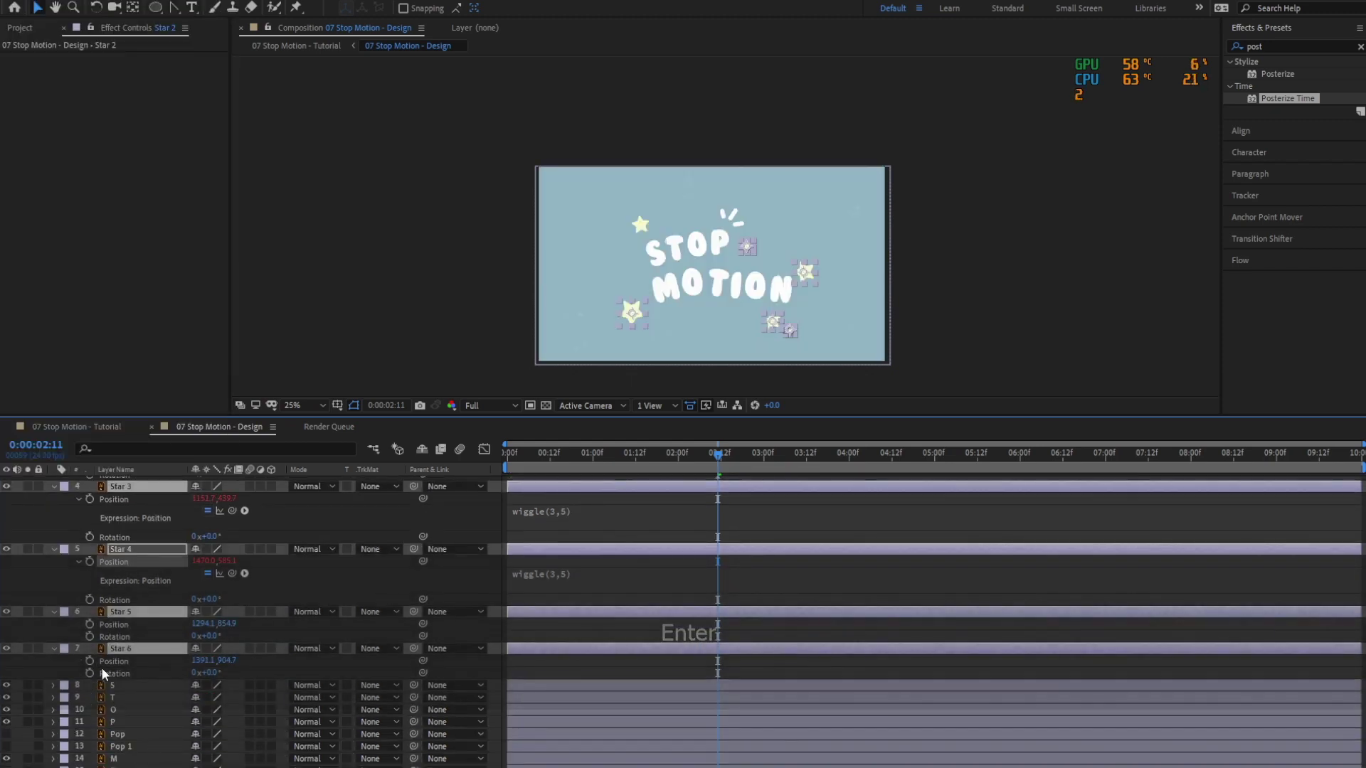
left_click(90, 624, "alt")
key("ctrl+v")
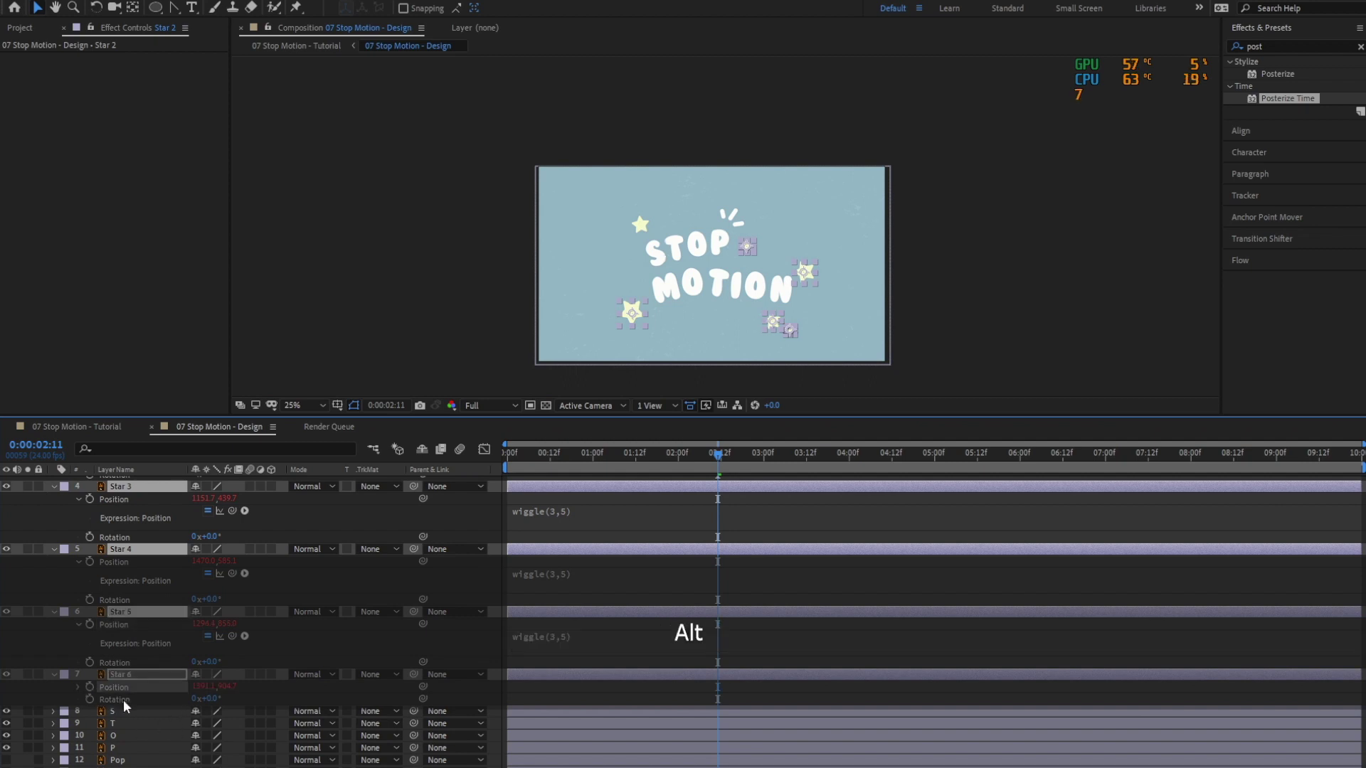
left_click(89, 687, "alt")
key("ctrl+v")
key("Return")
scroll(152, 693, "up", 5)
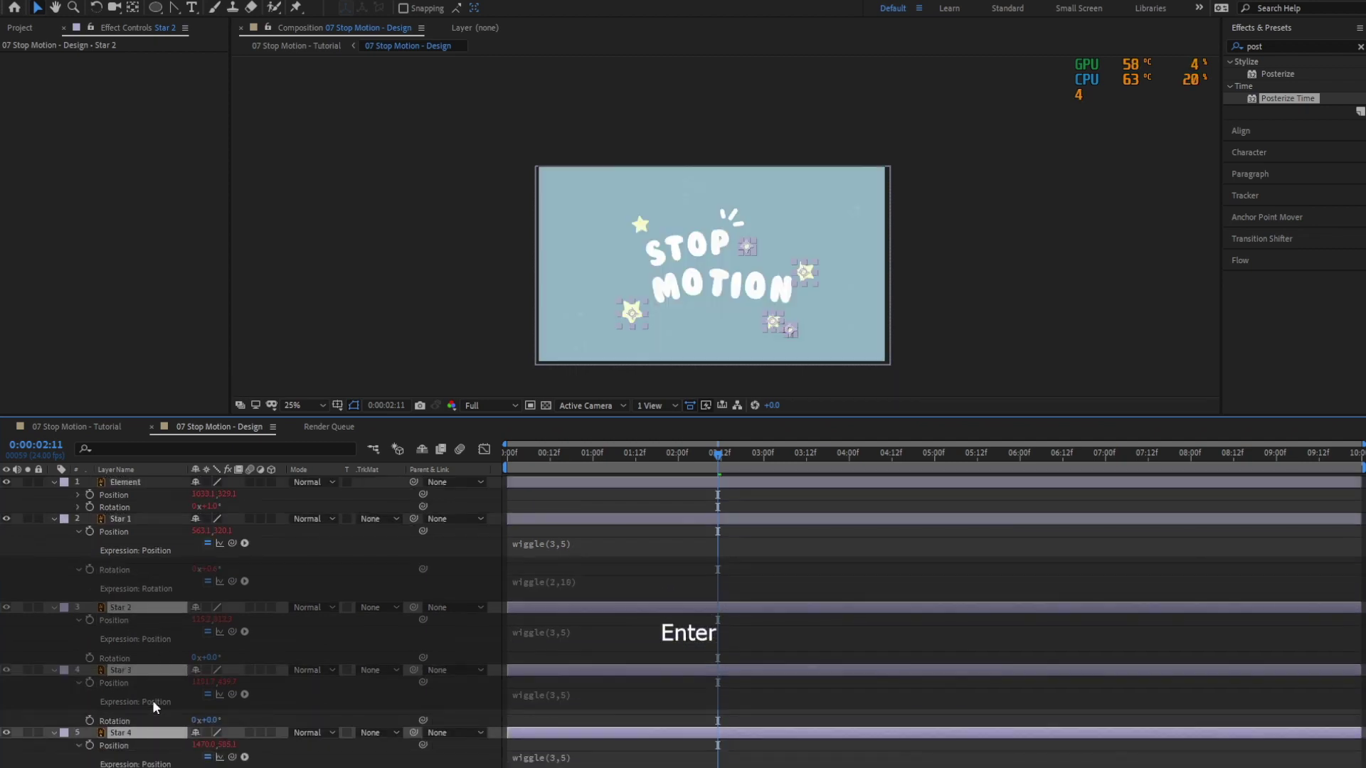
Copy Star 1's Rotation expression wiggle(2,10) and paste it onto the Rotation of Star 2 and Star 3.
left_click(600, 596)
key("ctrl+c")
left_click(90, 658, "alt")
key("ctrl+v")
key("Return")
left_click(90, 746, "alt")
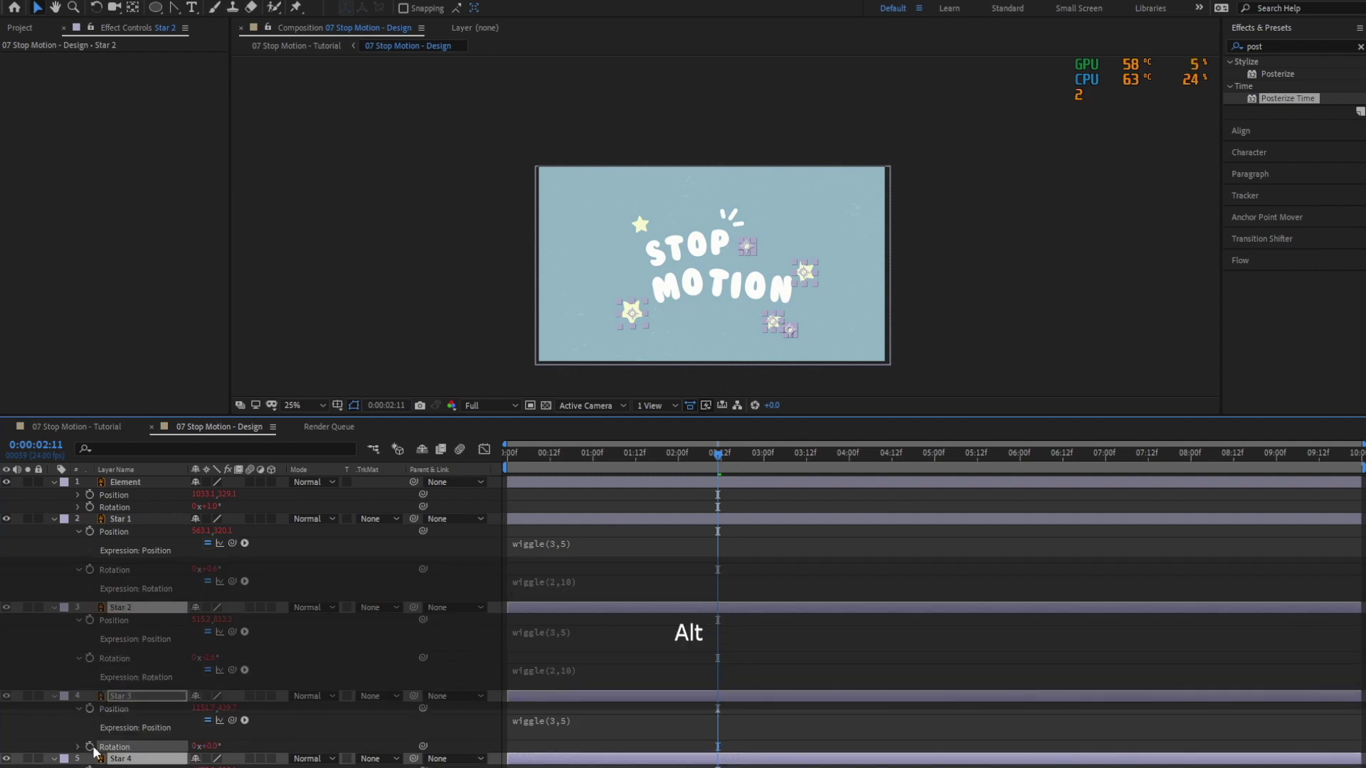
key("ctrl+v")
key("Return")
Paste the wiggle(2,10) expression onto the Rotation of Star 4, Star 5 and Star 6.
scroll(104, 751, "down", 1)
scroll(105, 751, "down", 3)
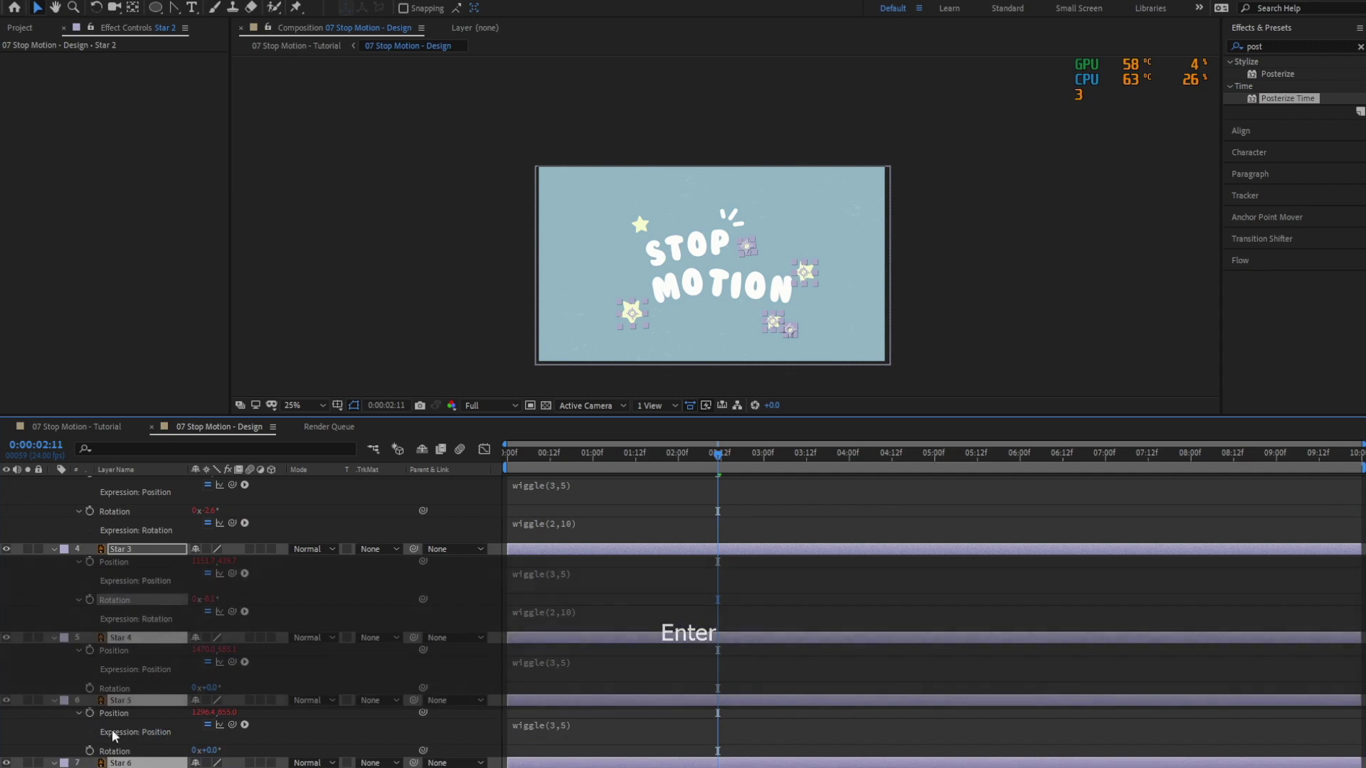
left_click(90, 687, "alt")
key("ctrl+v")
key("Return")
scroll(248, 619, "down", 6)
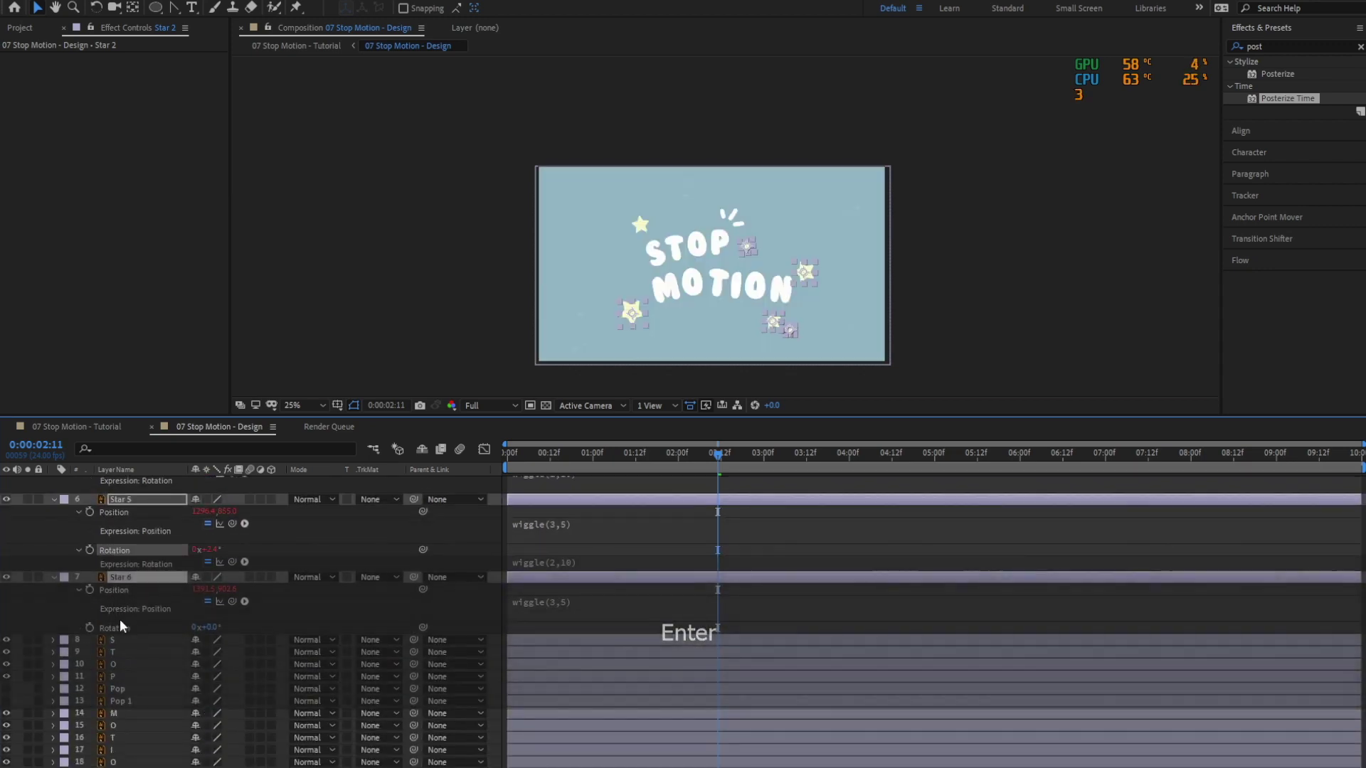
left_click(90, 627, "alt")
key("ctrl+v")
key("Return")
scroll(88, 623, "up", 10)
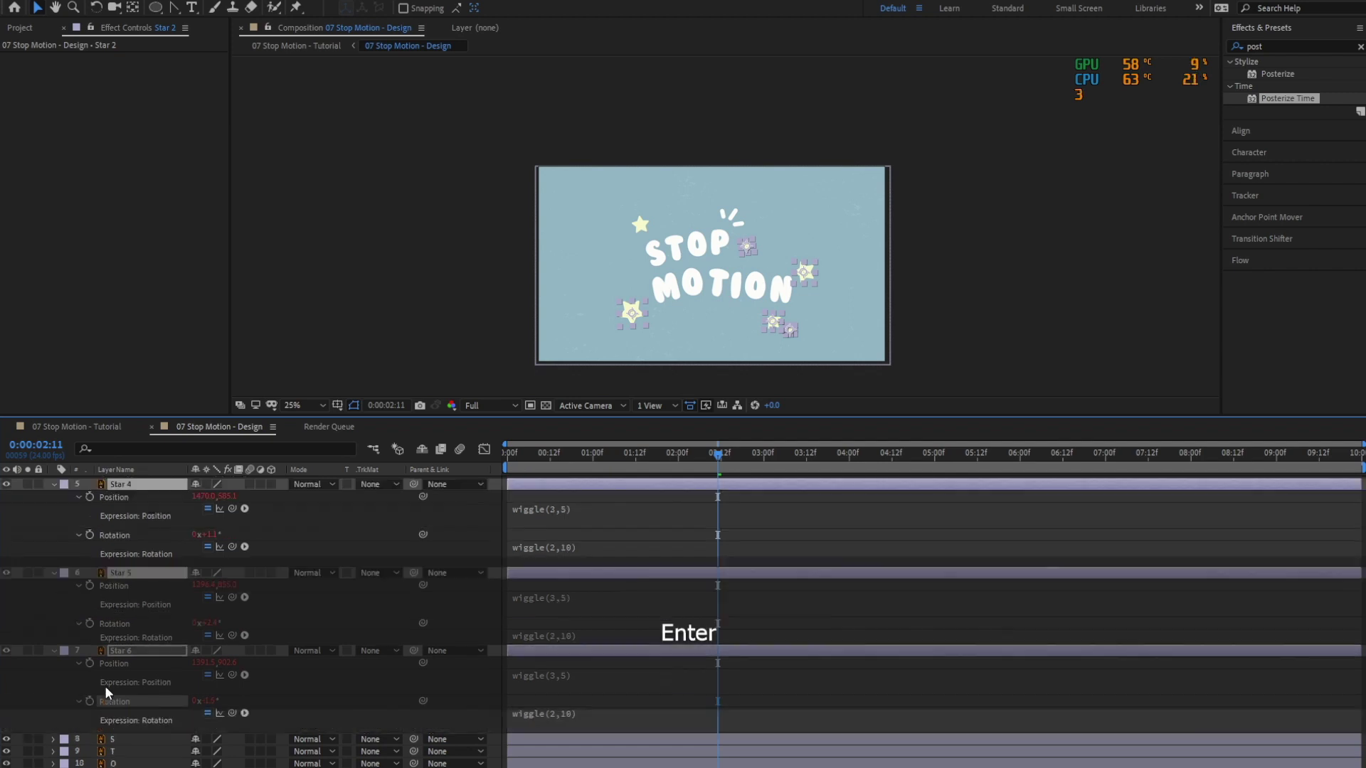
Collapse all layers' revealed properties, save the project and return to the first frame.
key("ctrl+a")
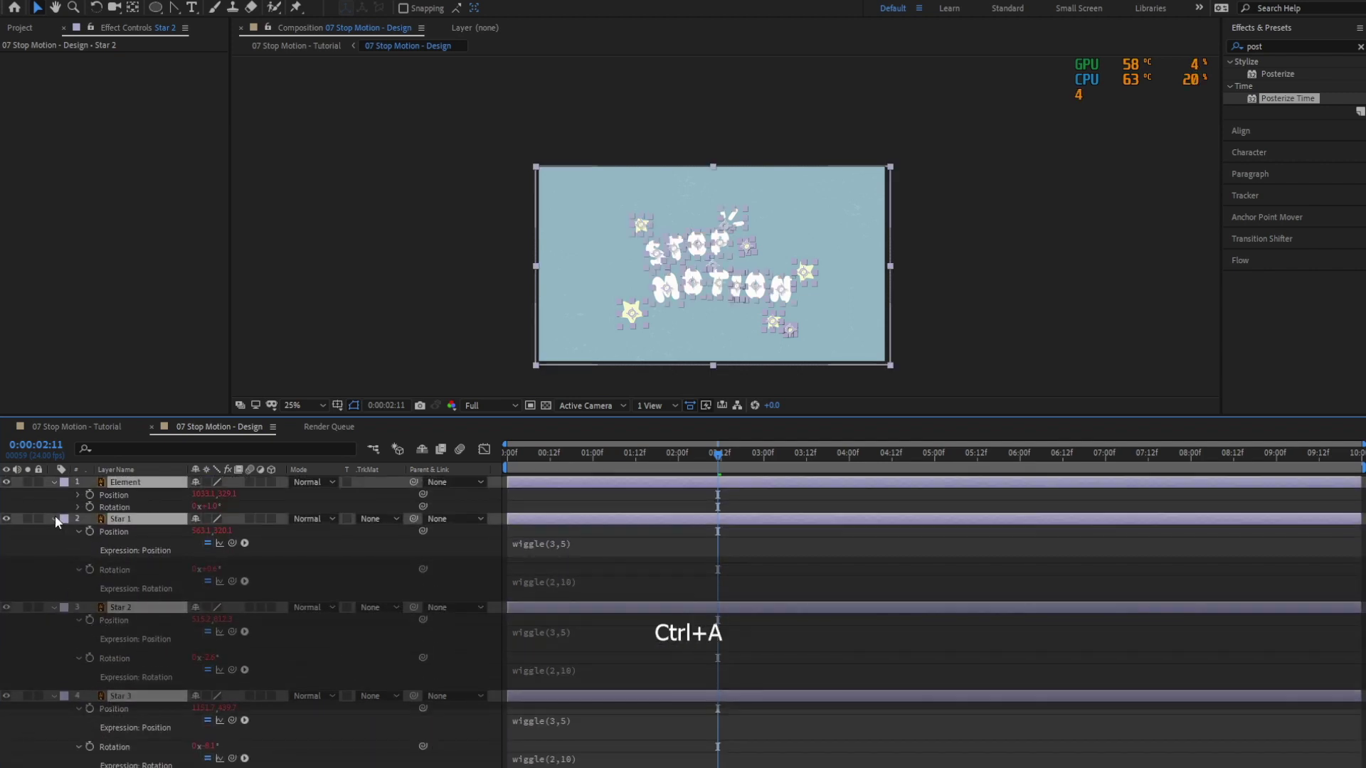
left_click(244, 761)
key("ctrl+s")
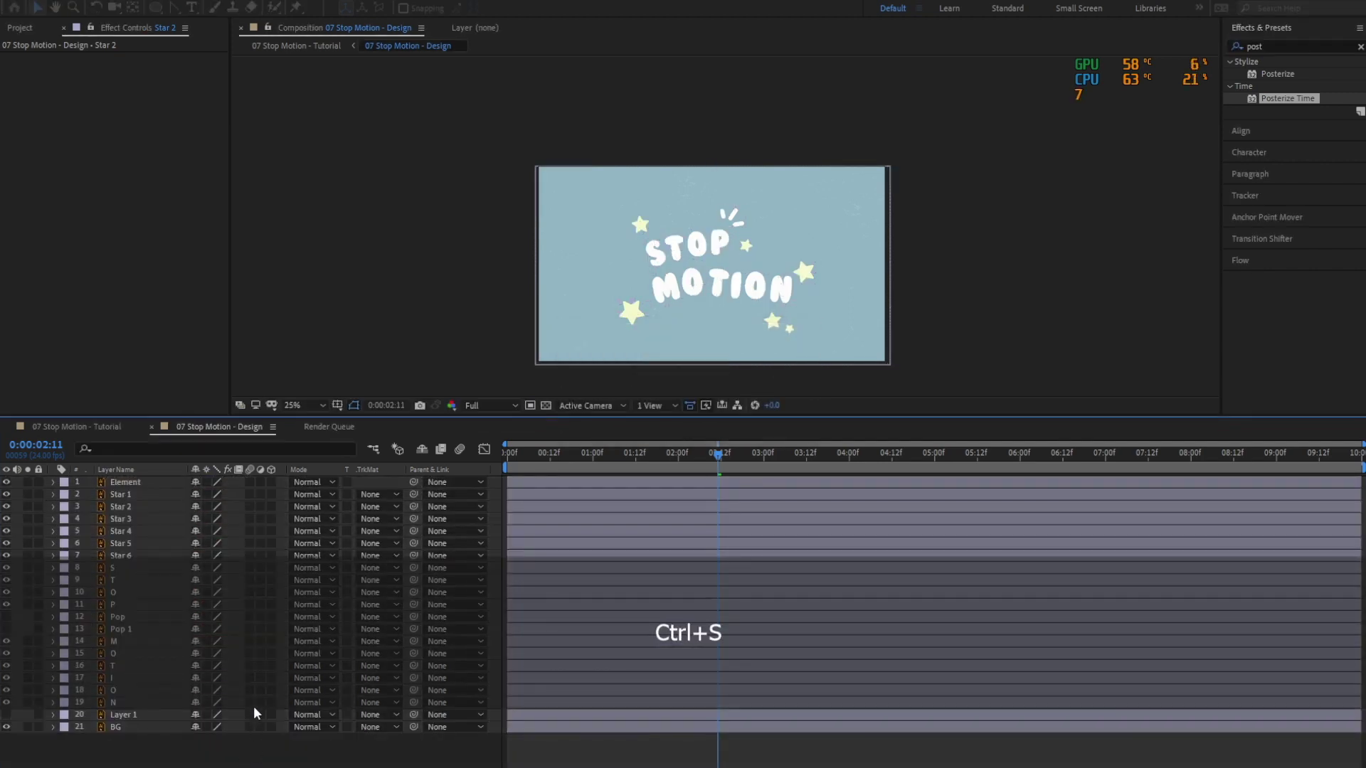
key("Home")
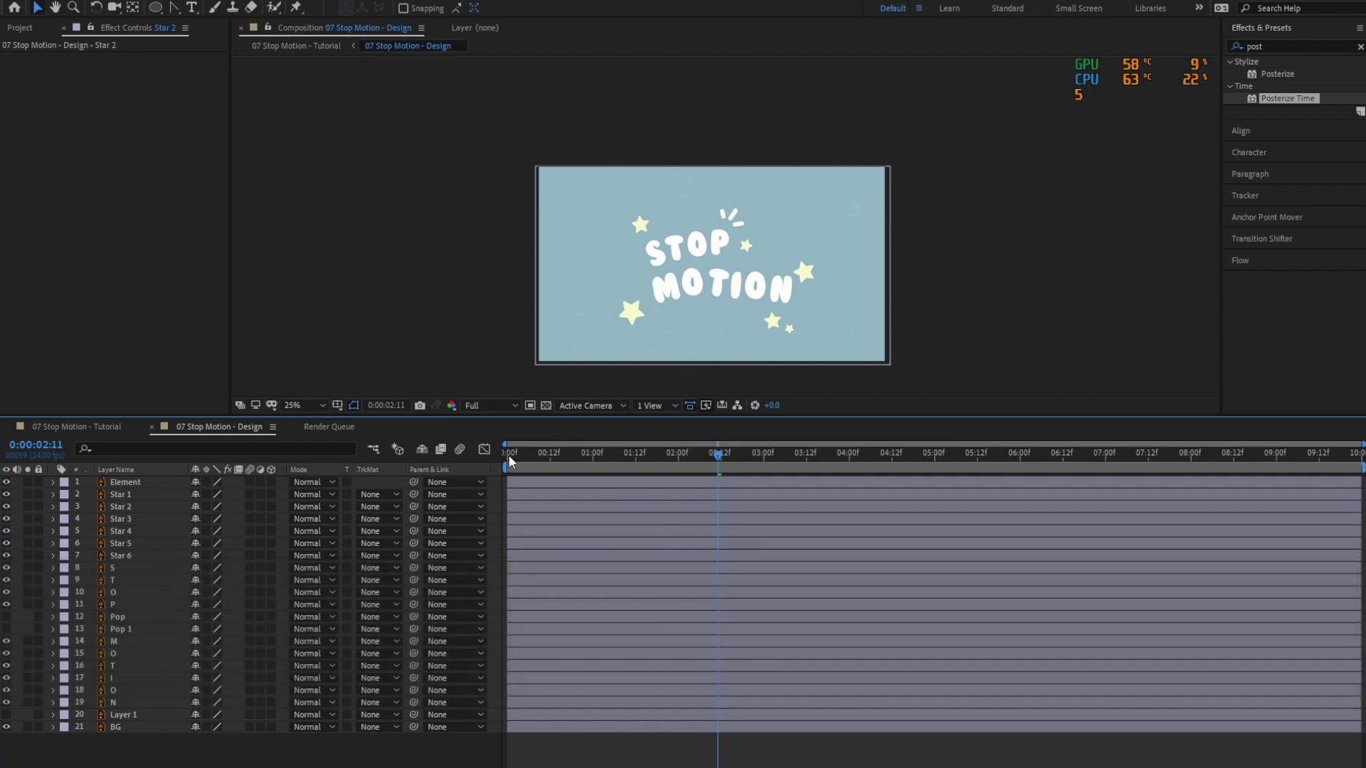
Make the Pop layer visible, and briefly show and hide Layer 1 to check it.
left_click(135, 620)
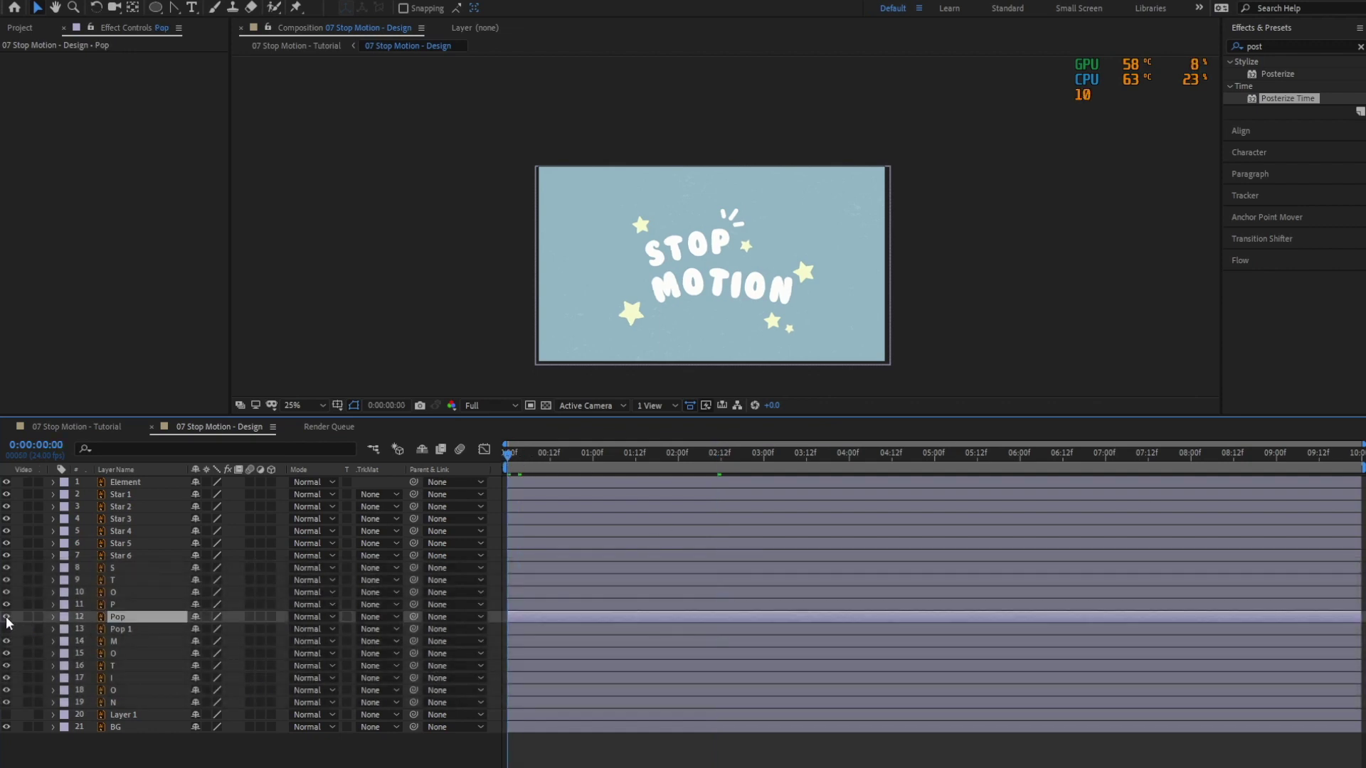
left_click(6, 715)
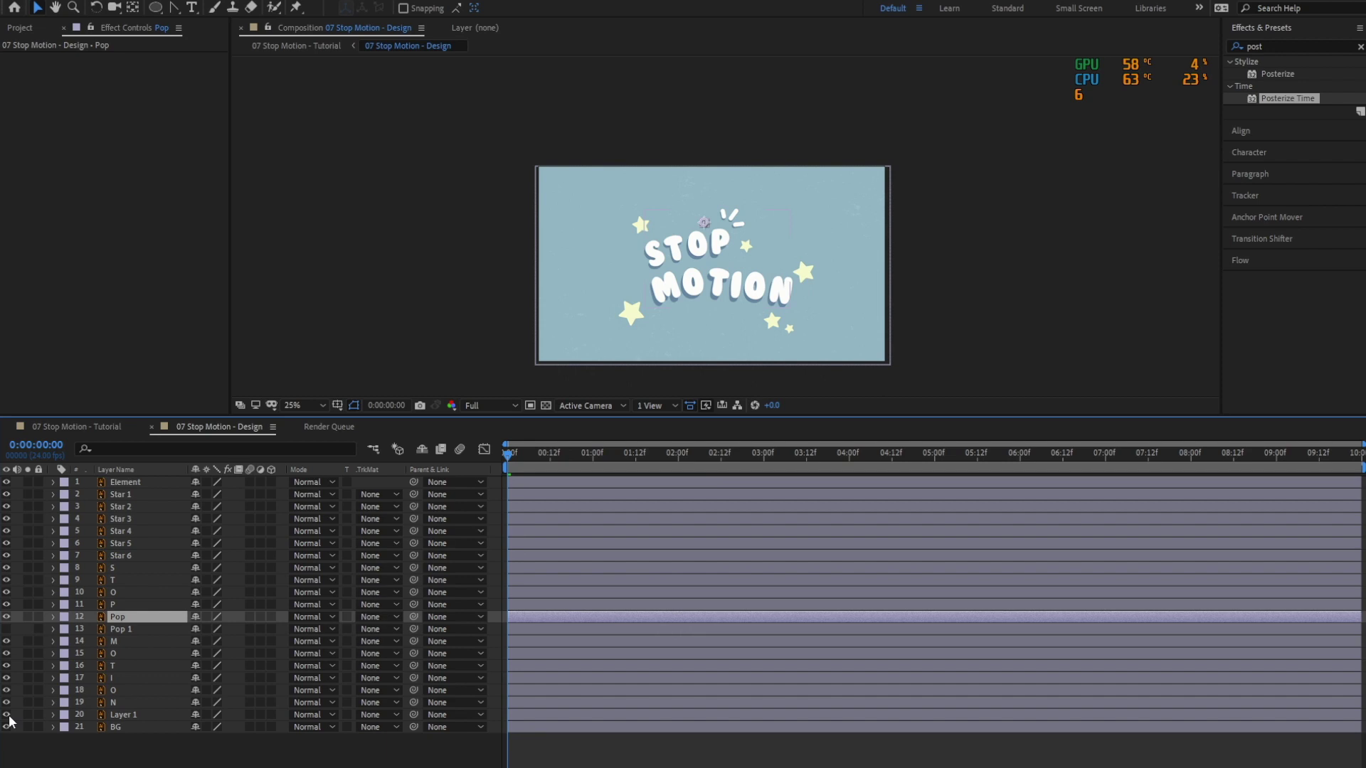
left_click(6, 715)
Enlarge the design view and temporarily show Pop 1 to examine where its dots lie relative to the Pop dot.
scroll(903, 284, "up", 4)
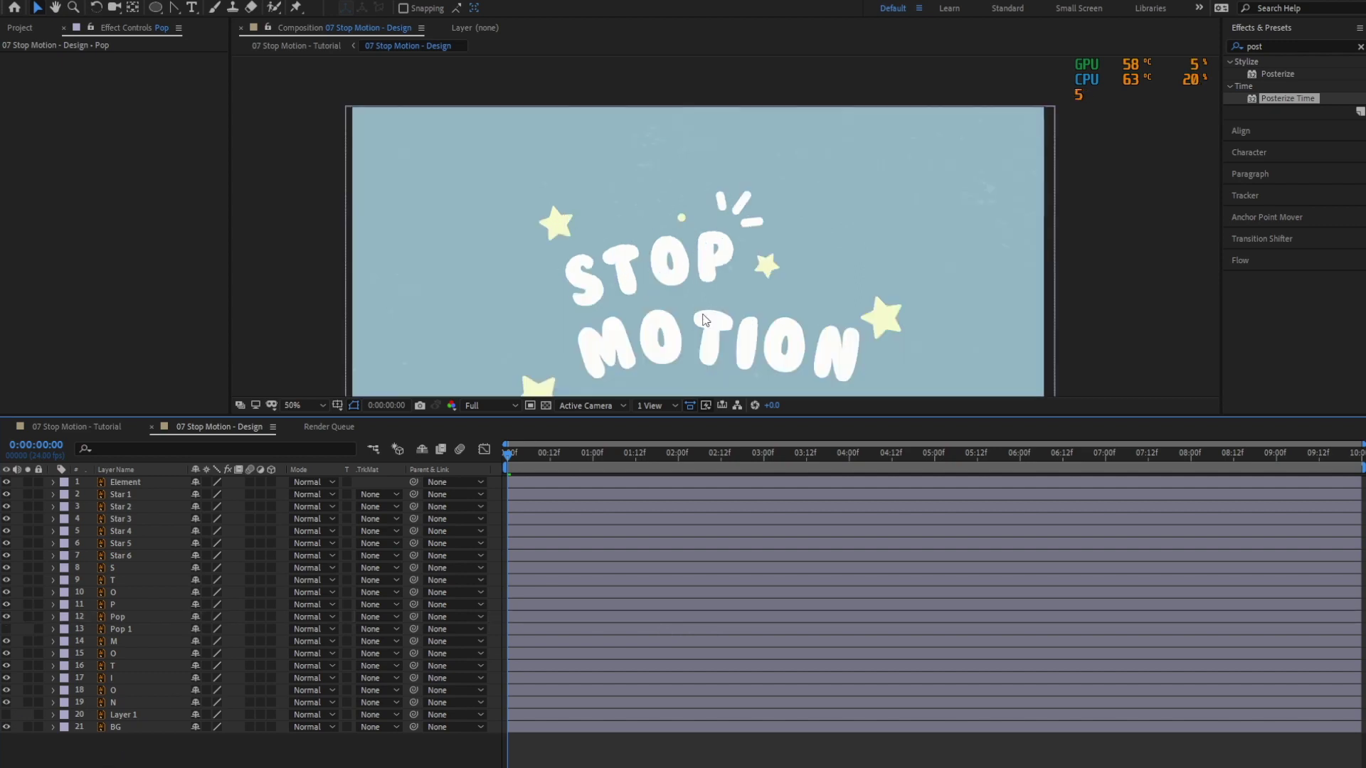
left_click_drag(701, 313, 736, 179)
scroll(735, 179, "down", 2)
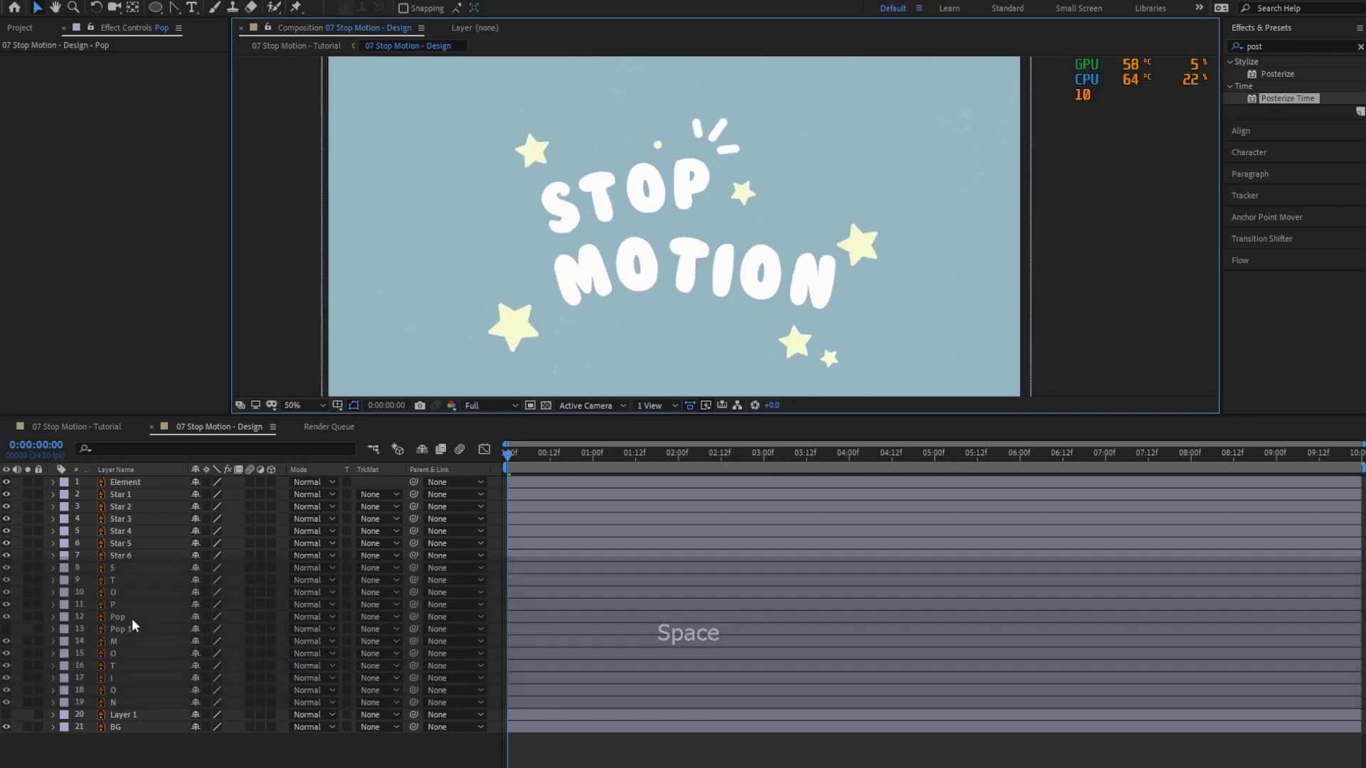
left_click(131, 618)
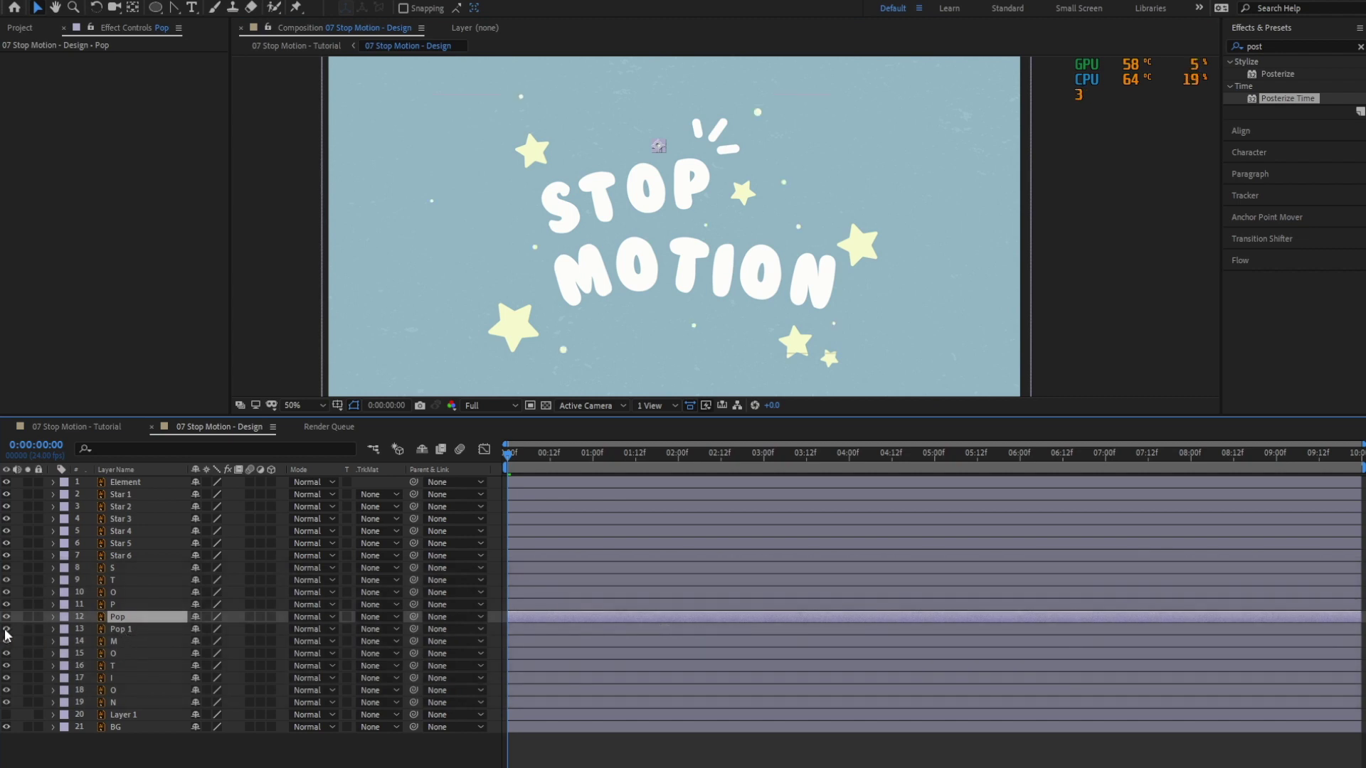
left_click(160, 742)
Add a wiggle(3,4) expression to the Pop layer's Position.
left_click(115, 616)
key("p")
left_click(92, 629, "alt")
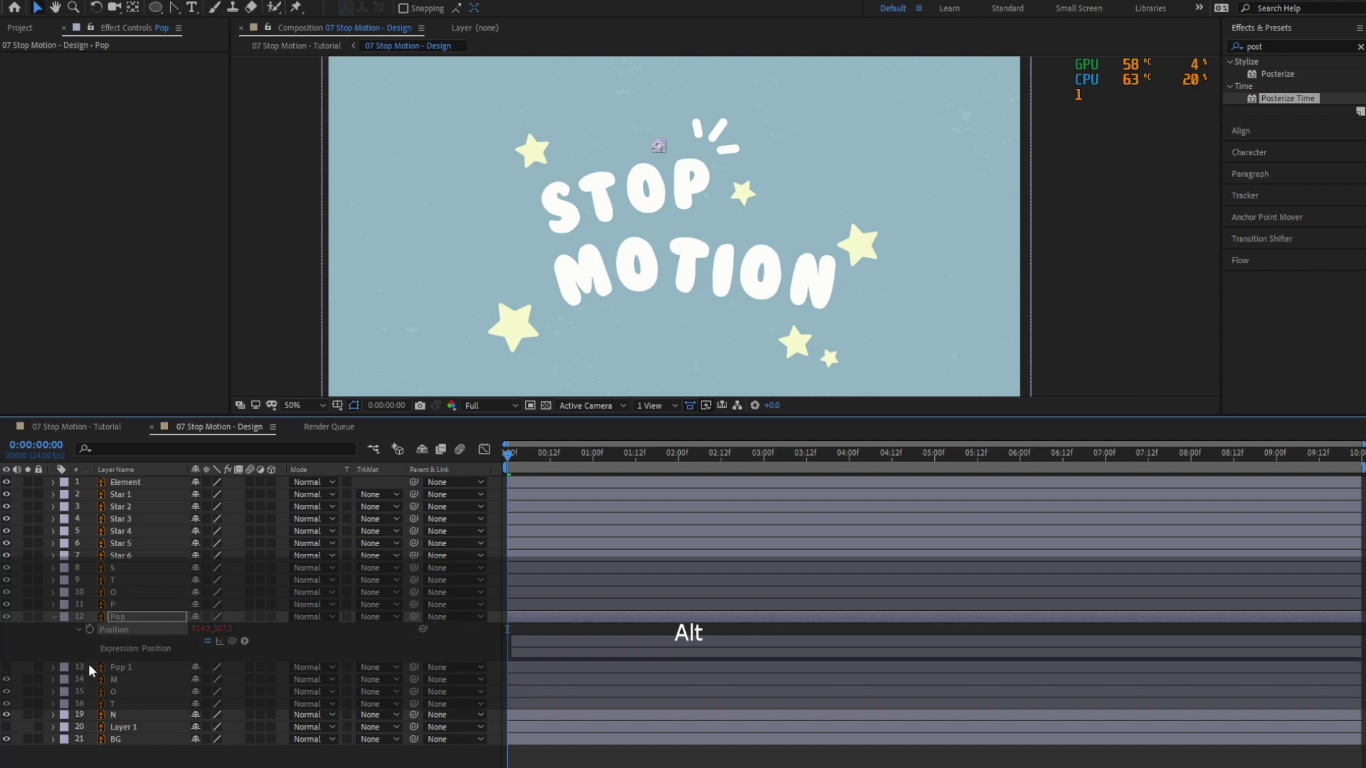
key("ctrl+v")
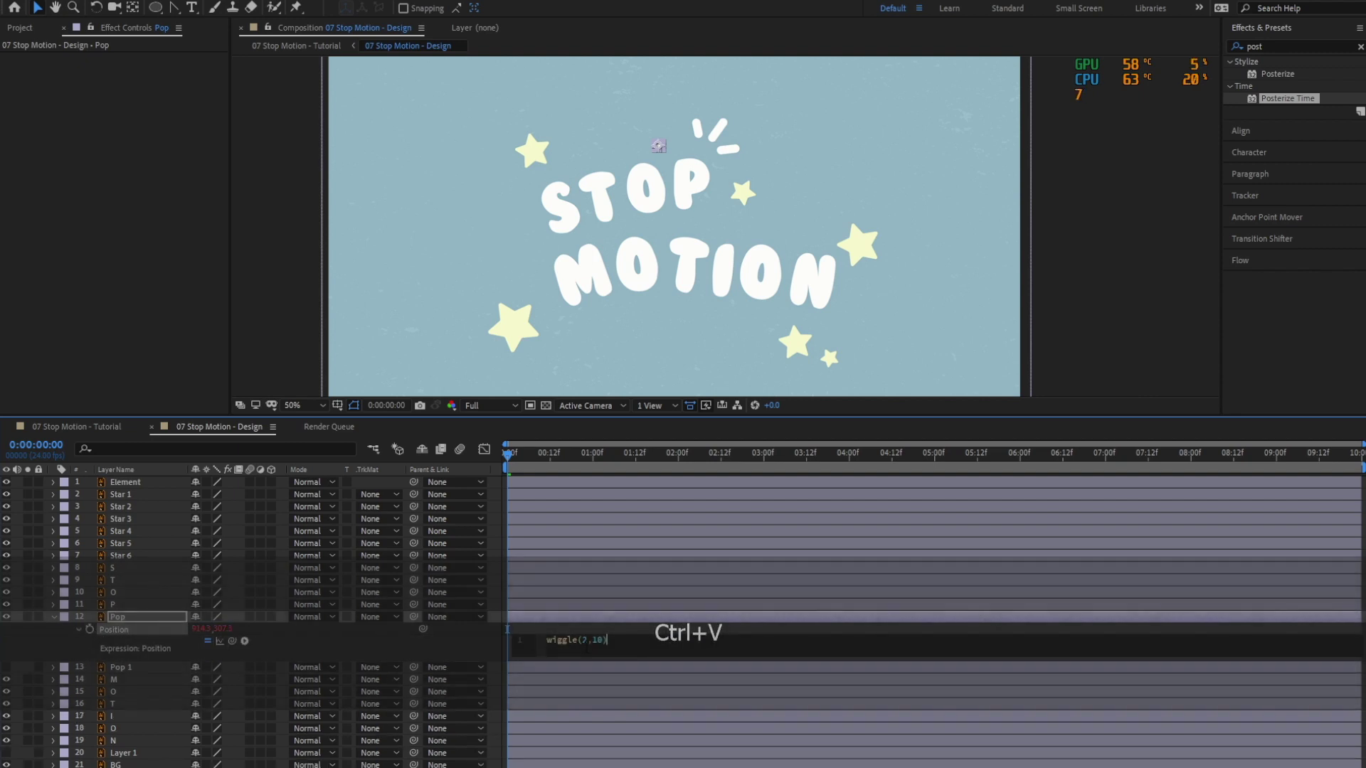
key("Left")
key("Left")
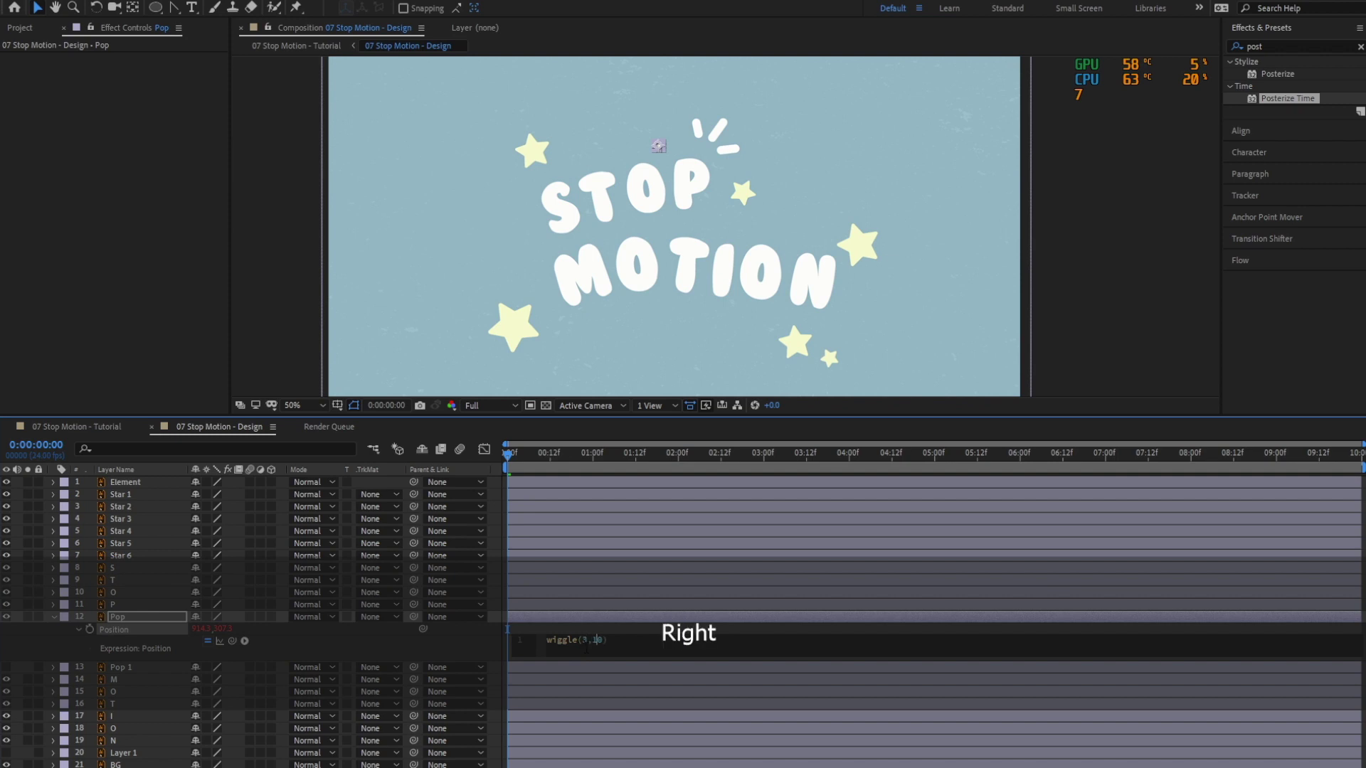
key("Return")
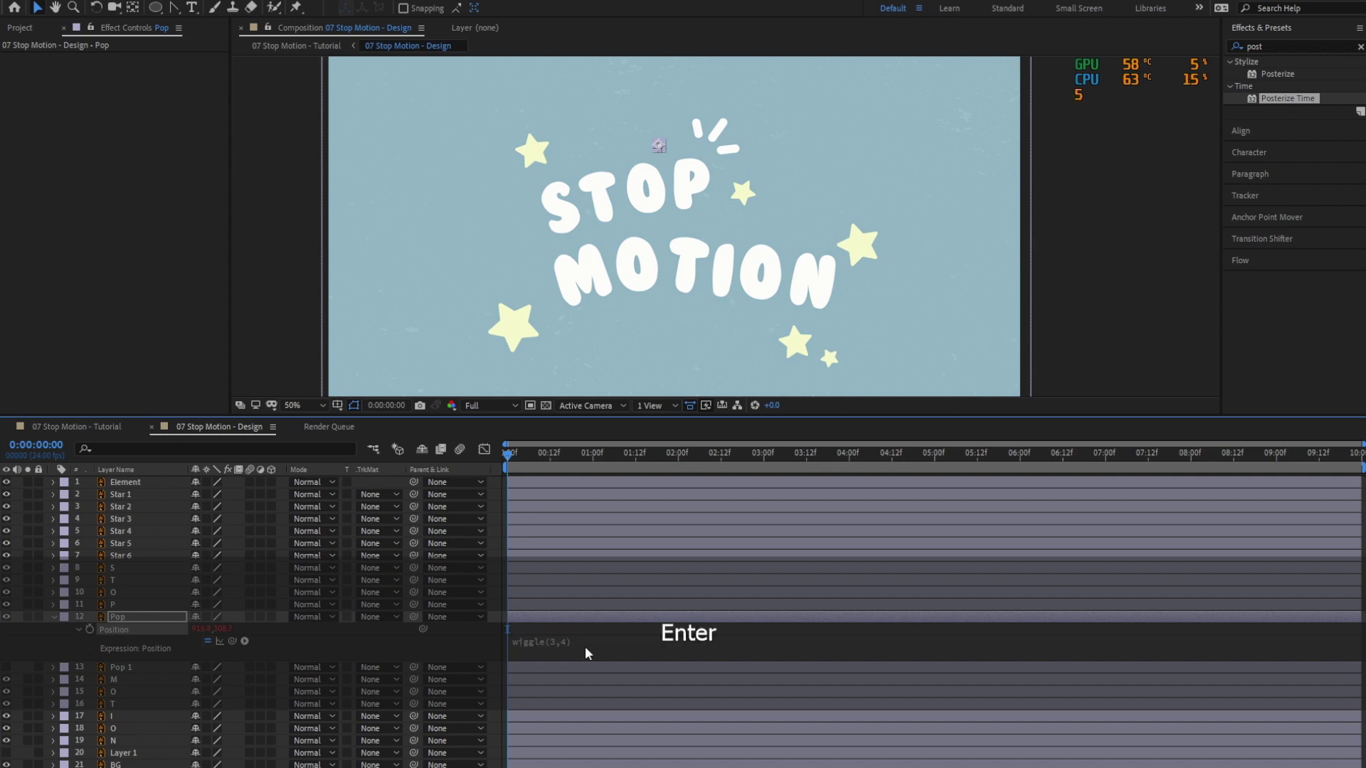
Preview the design and 07 Stop Motion - Tutorial compositions, save the project and return to the design composition.
key("space")
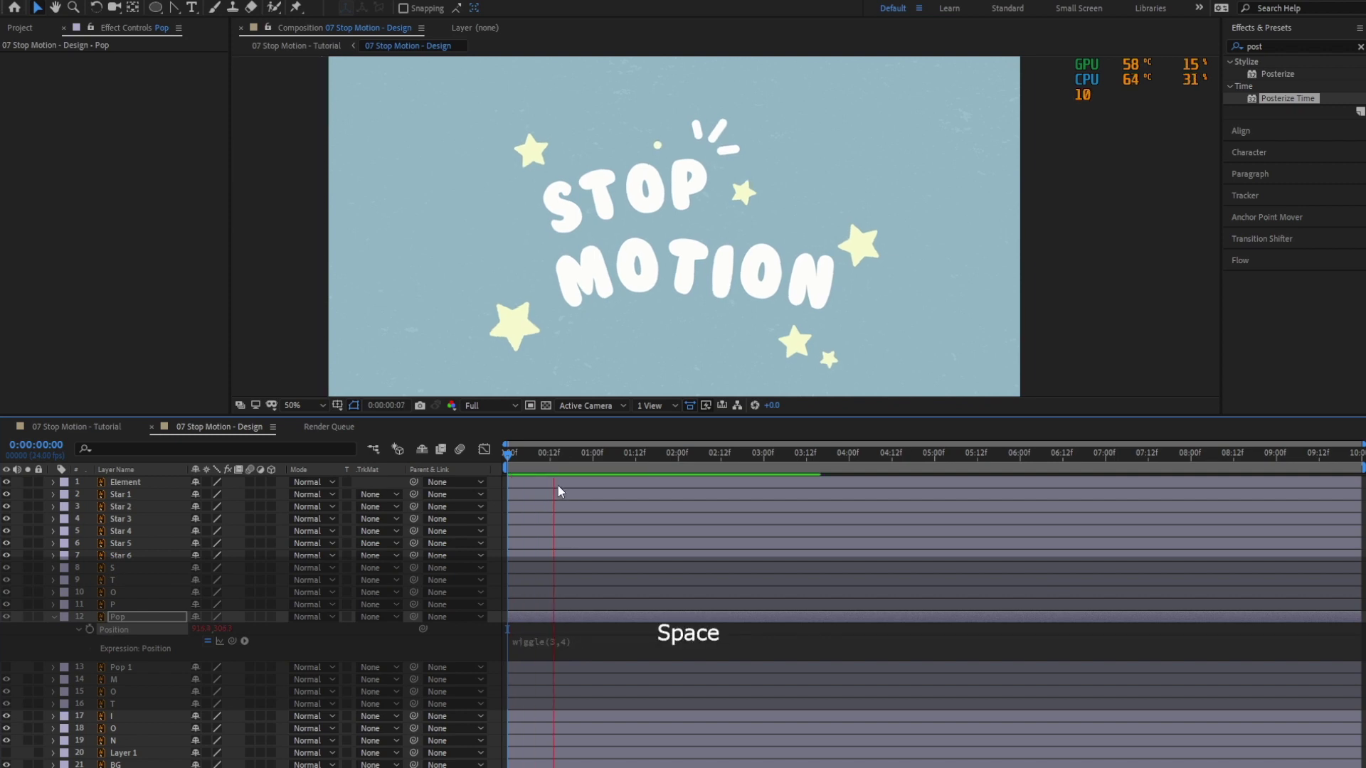
left_click(137, 426)
key("space")
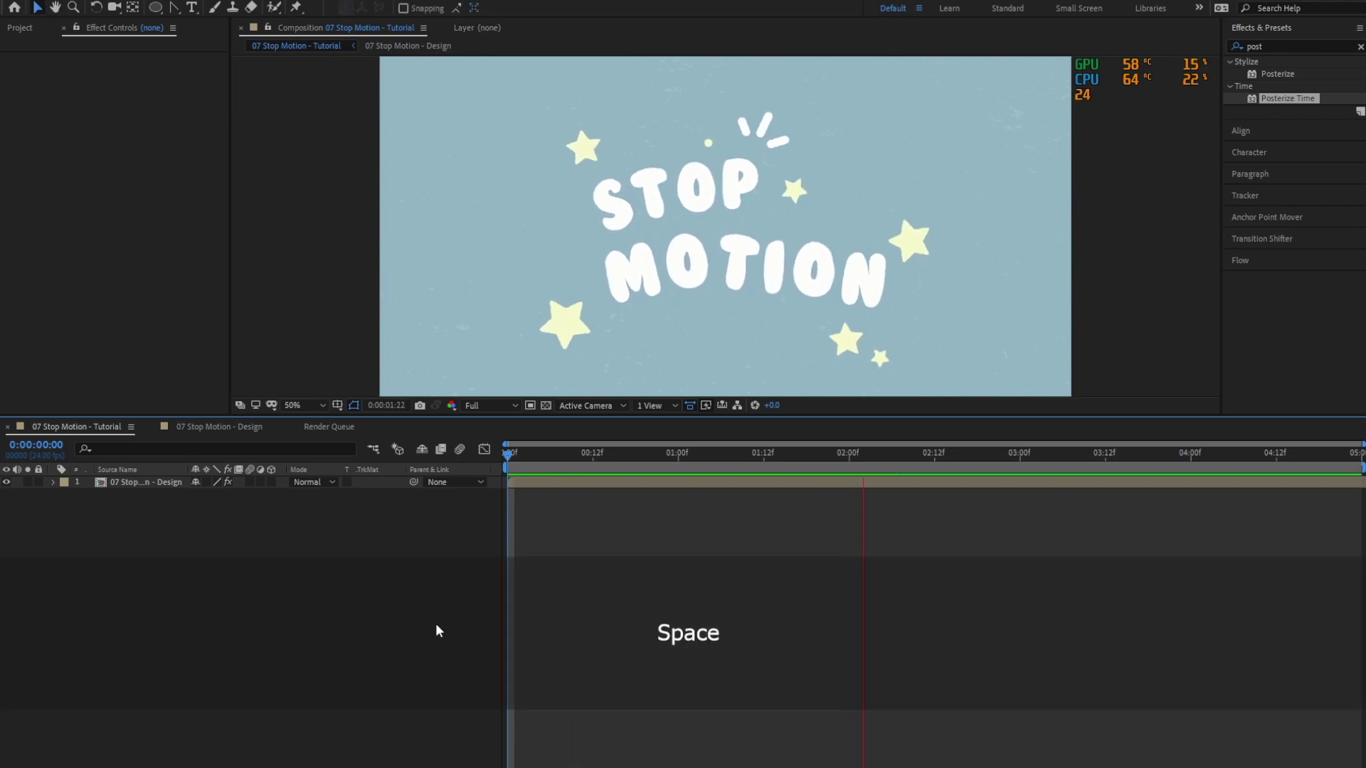
key("ctrl+s")
left_click(212, 426)
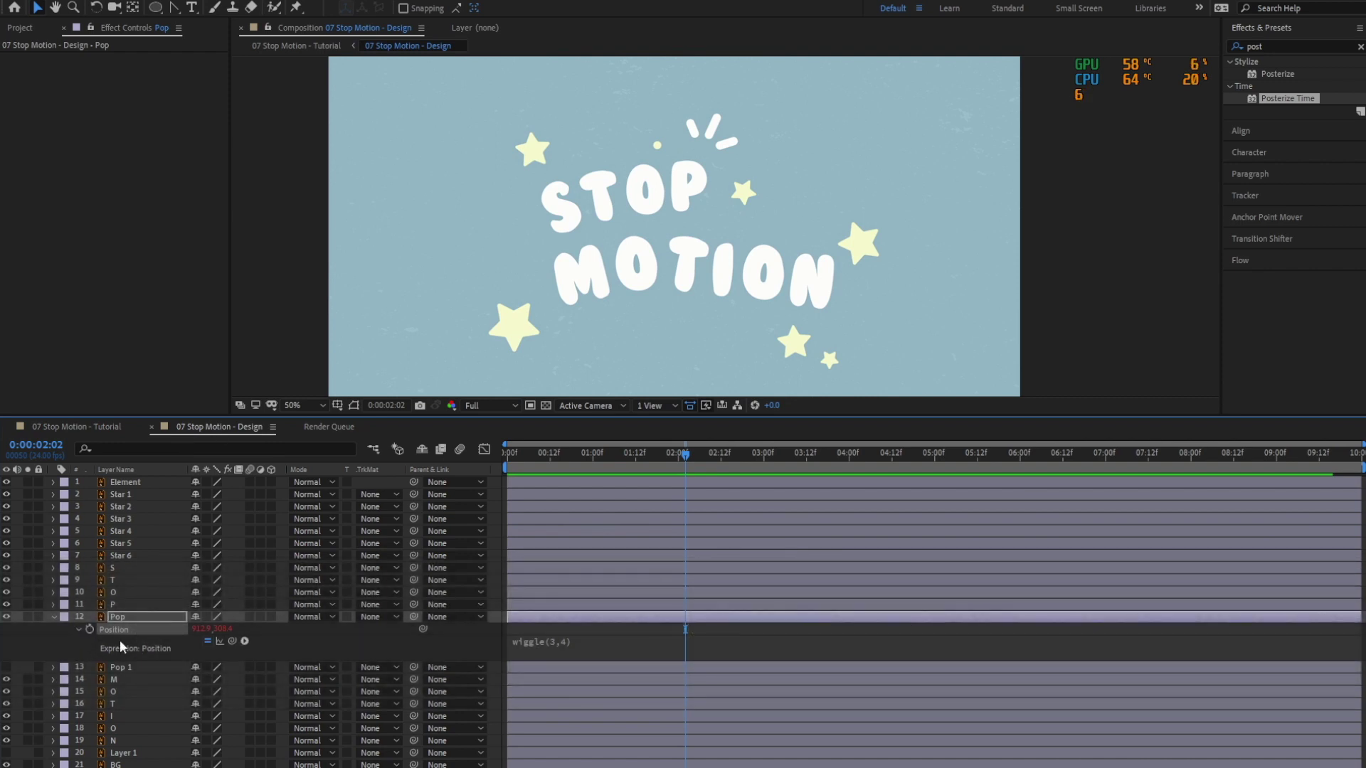
key("ctrl+s")
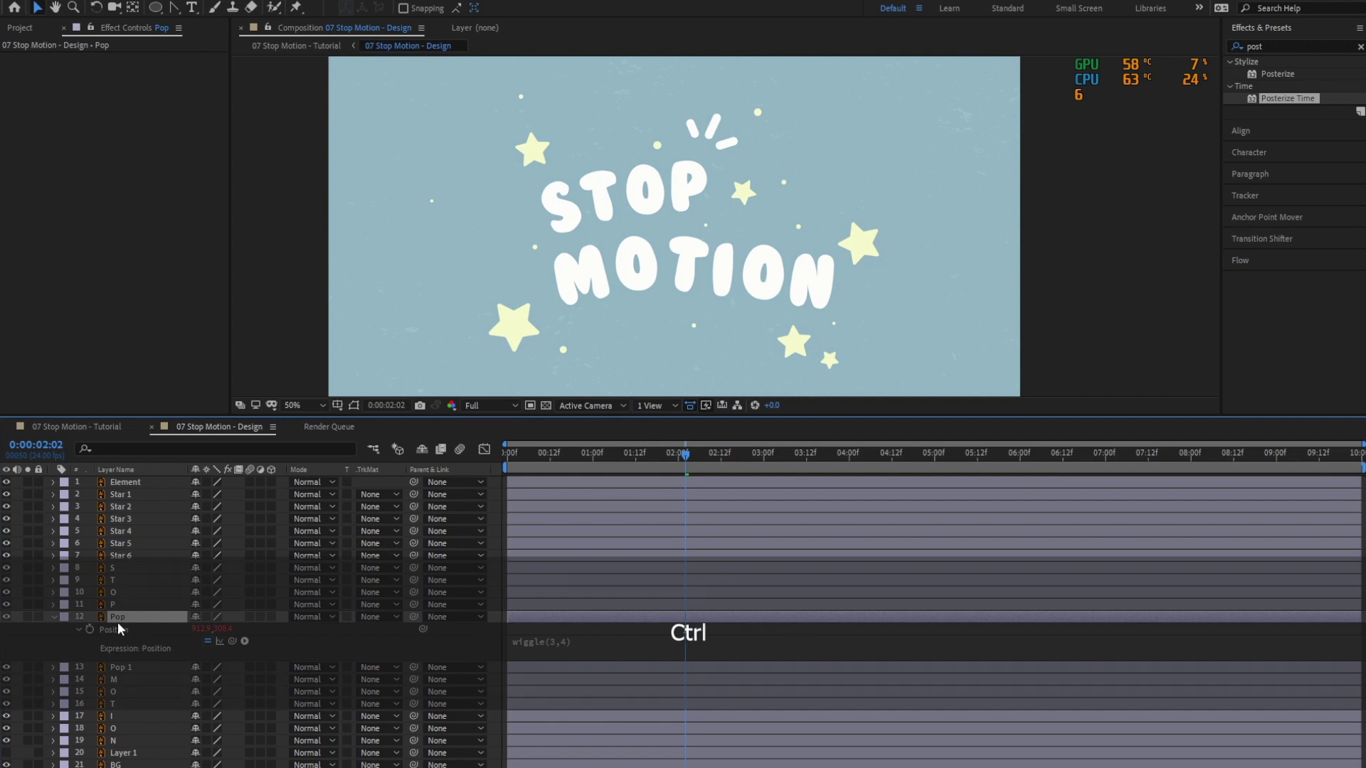
Duplicate the Pop layer, place the copy over the Pop 1 dot beside the strokes above the P, and scale it to 80%.
key("ctrl+d")
key("v")
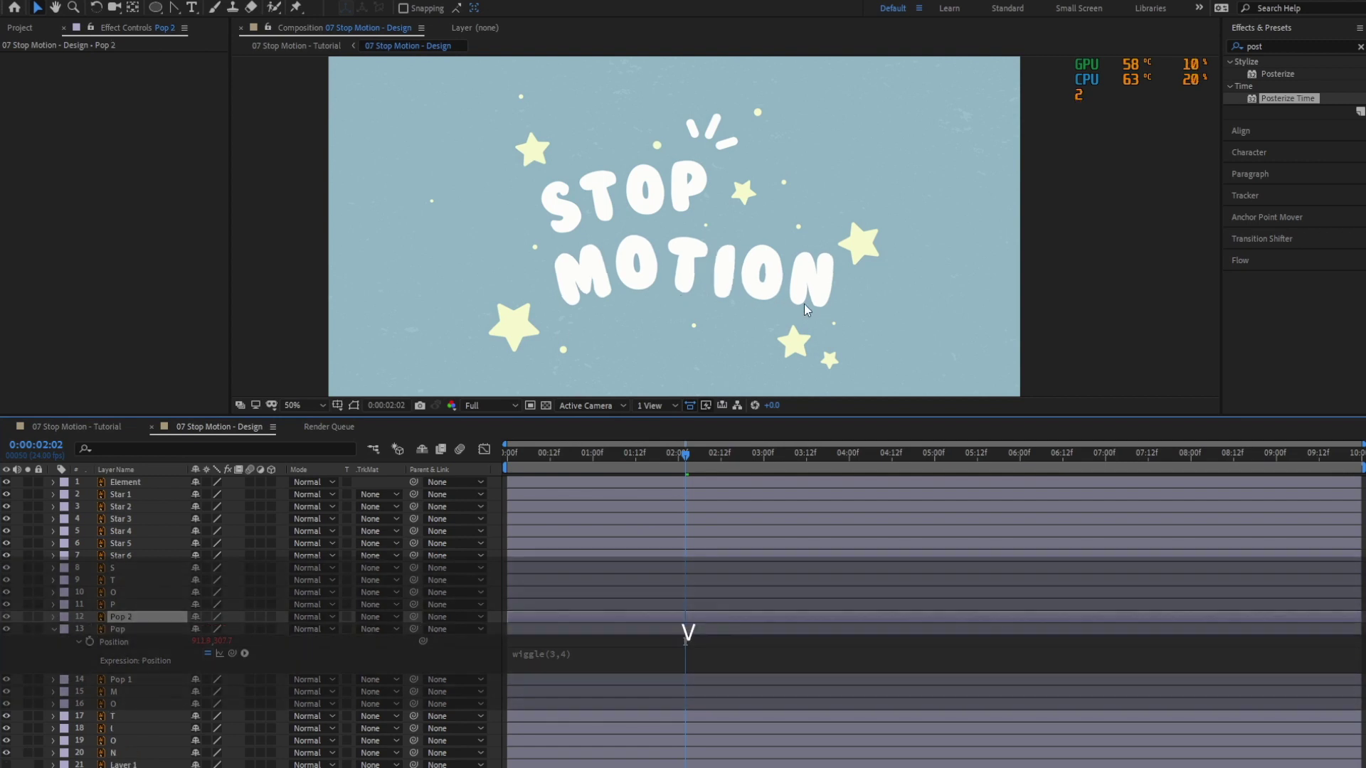
left_click(55, 630)
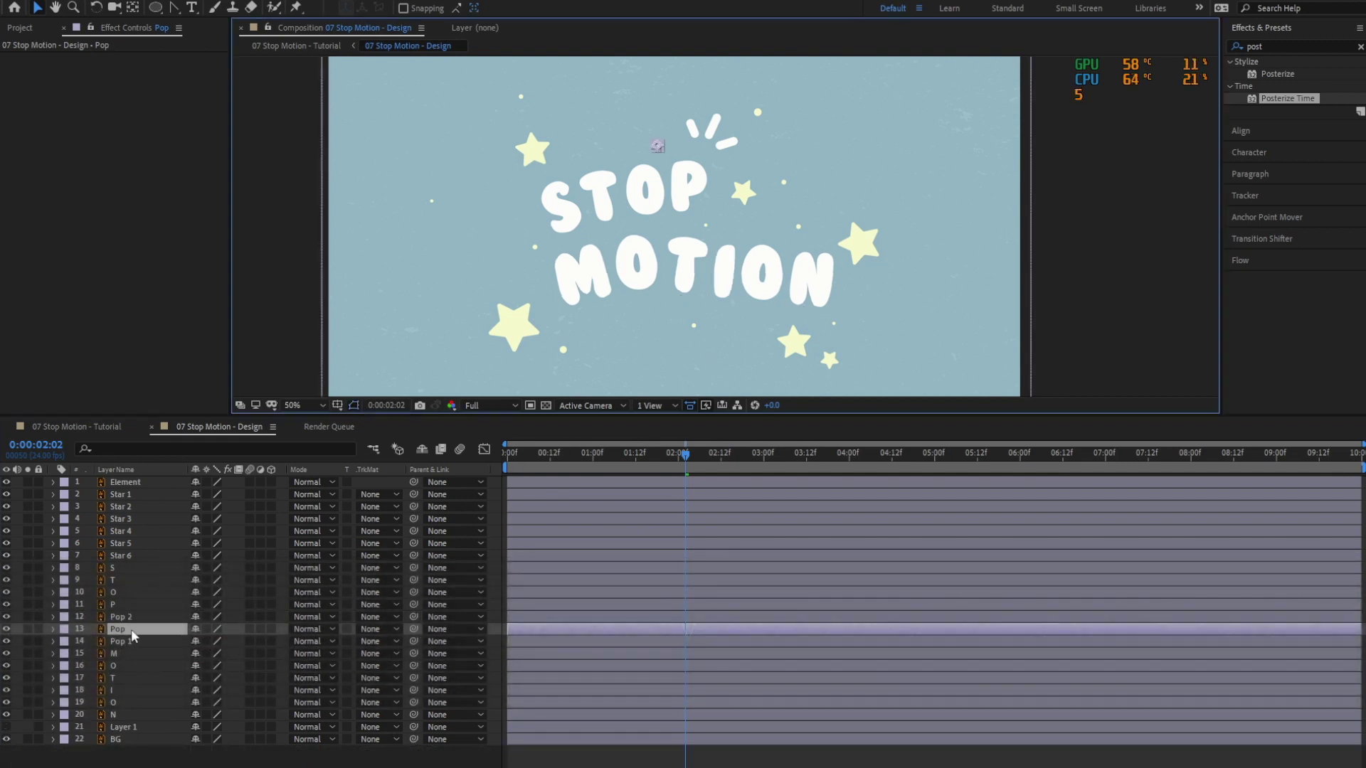
left_click_drag(658, 149, 757, 114)
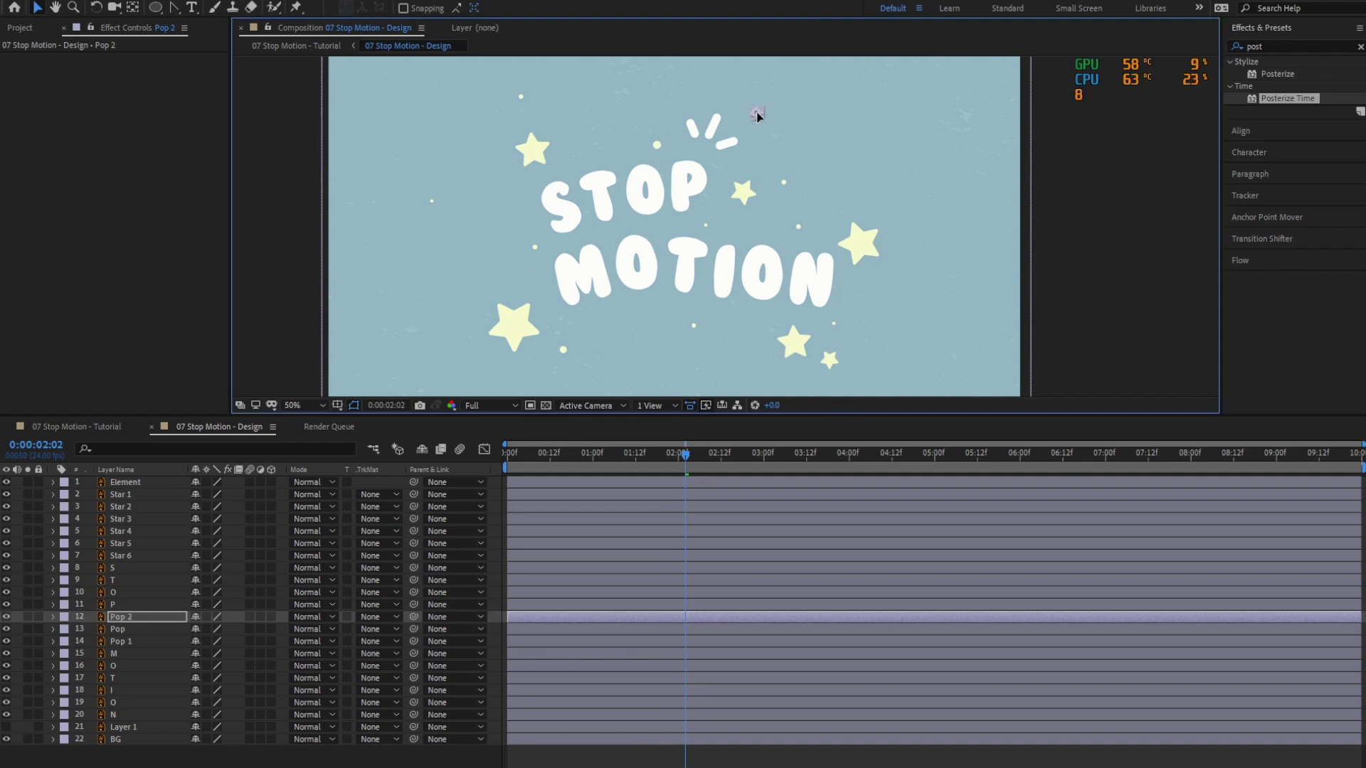
key("s")
left_click(229, 629)
key("Return")
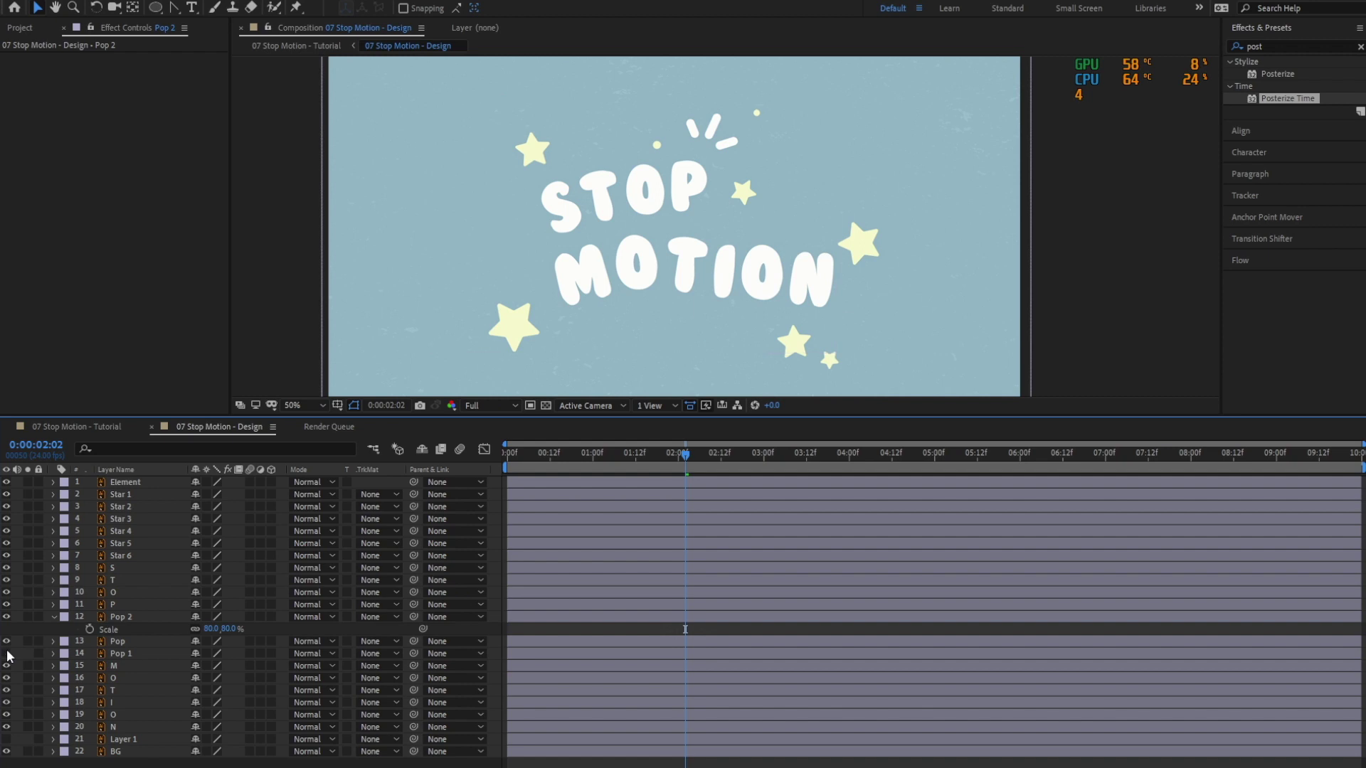
Duplicate Pop 2, place the copy over the Pop 1 dot beside the small star near the P, and scale it to 40%.
left_click(114, 618)
key("ctrl+d")
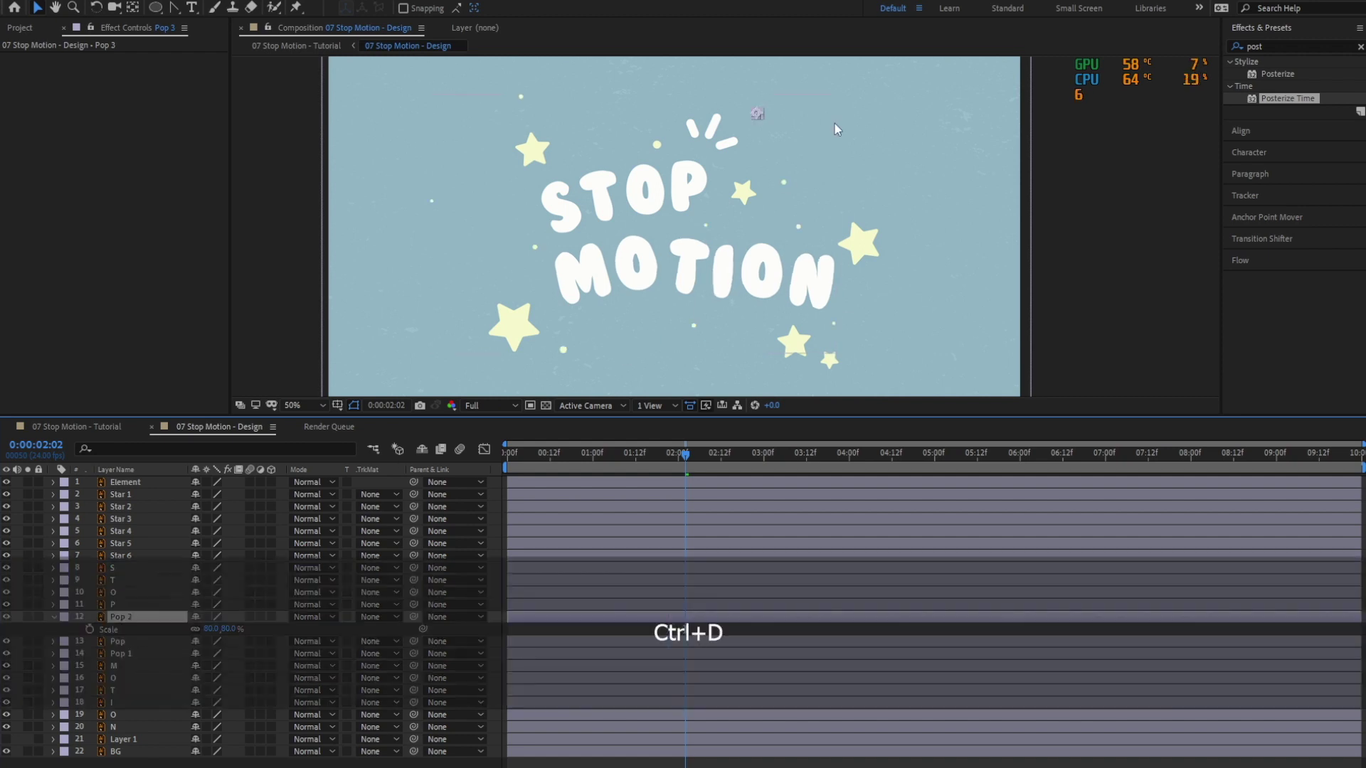
key("s")
left_click(232, 629)
type("40")
key("Return")
Duplicate the 40% dot twice, placing one copy beside the first M and the other over the guide dot above the N.
key("ctrl+d")
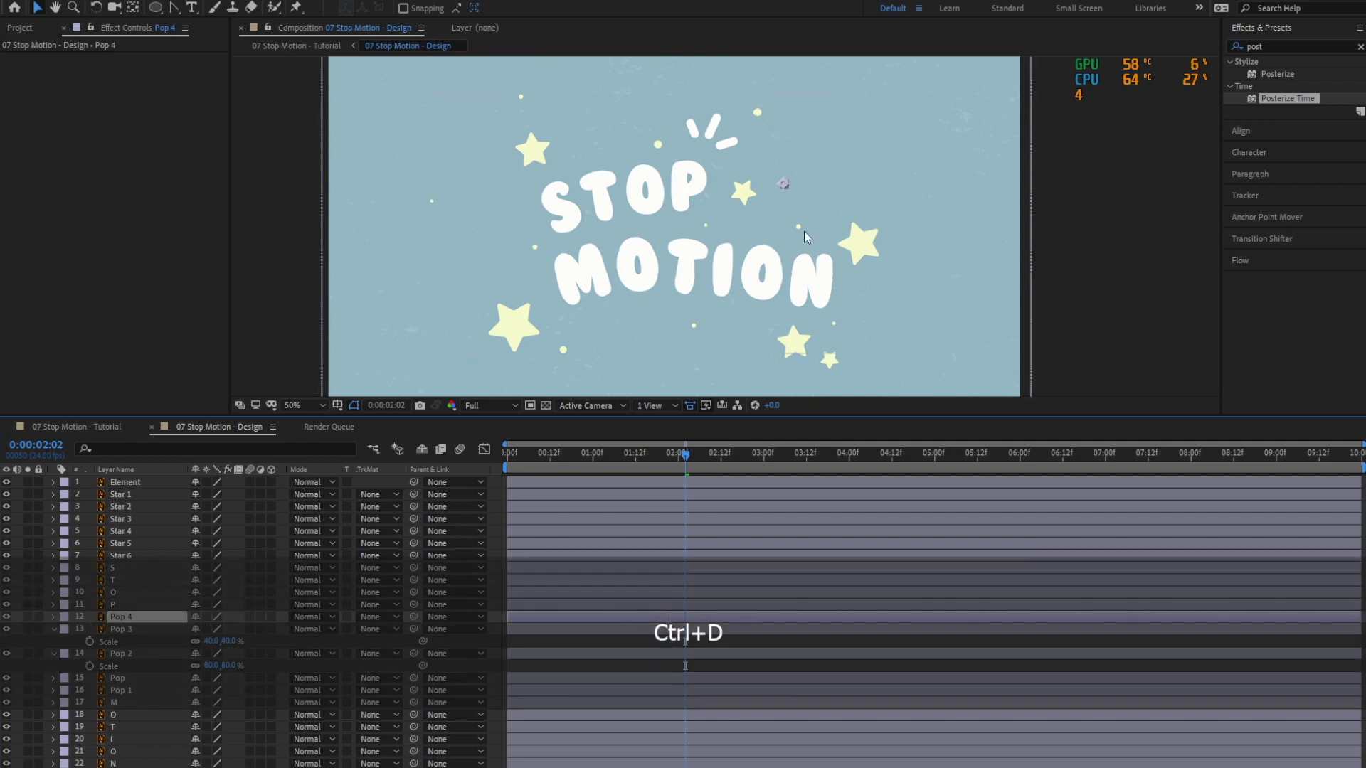
left_click_drag(708, 225, 549, 241)
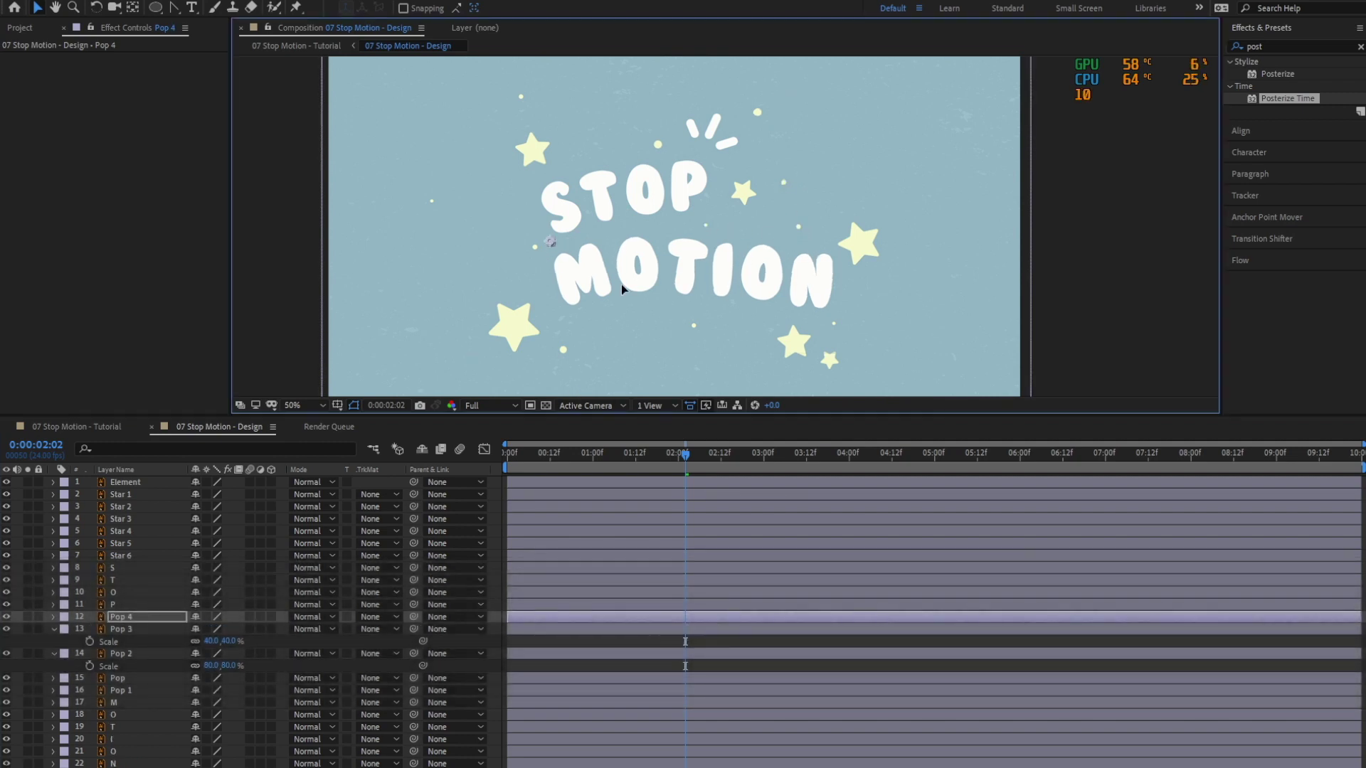
key("ctrl+d")
left_click_drag(693, 324, 800, 228)
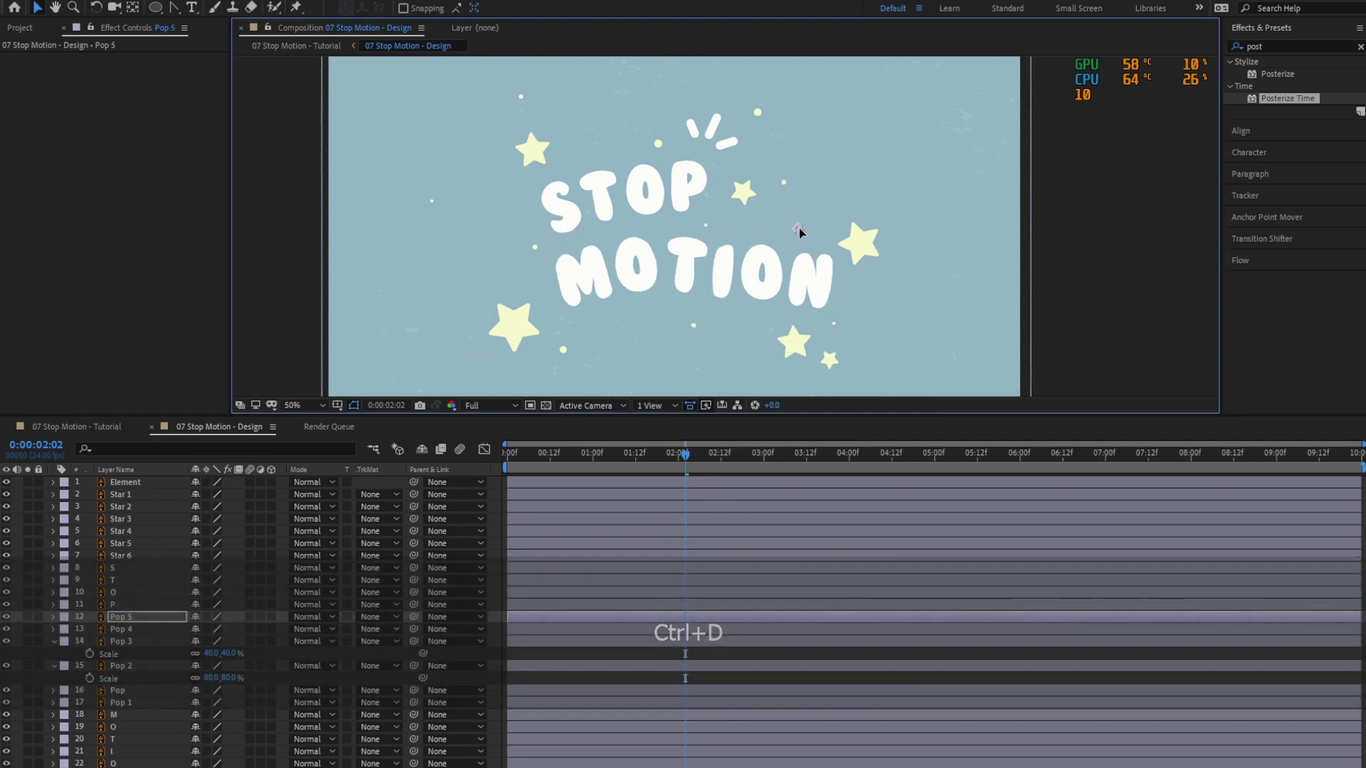
Scale the Pop 5 dot, between the P's small star and the large star beside the N, to 60%.
key("s")
left_click(233, 628)
type("0")
key("Return")
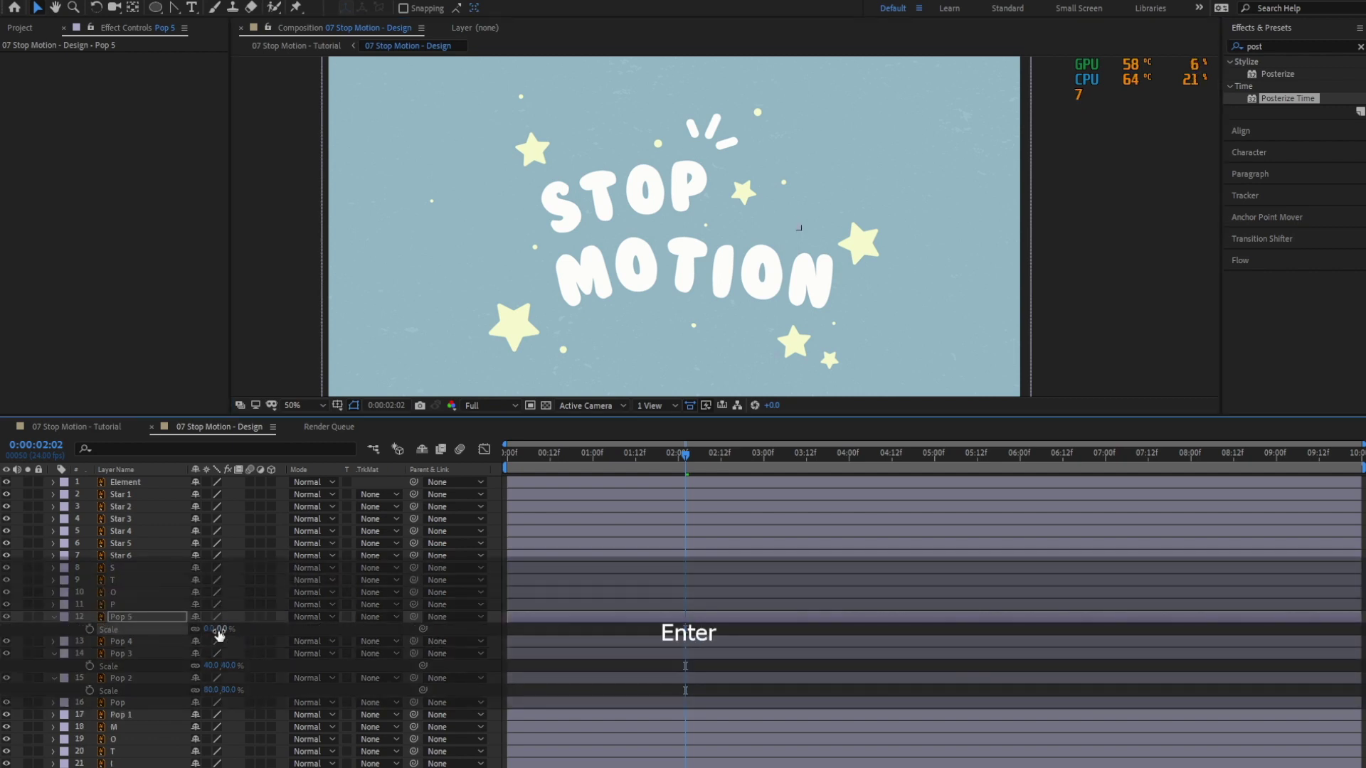
Duplicate Pop 5, place the copy over the small dot just below the P, and scale it to 20%.
key("ctrl+d")
left_click_drag(798, 227, 706, 226)
key("s")
left_click(227, 628)
type("20")
key("Return")
Duplicate Pop 6 twice, placing one copy over the dot below MOTION and the other beside the large lower-left star, scaled to 100%.
key("ctrl+d")
left_click_drag(704, 227, 565, 348)
key("ctrl+d")
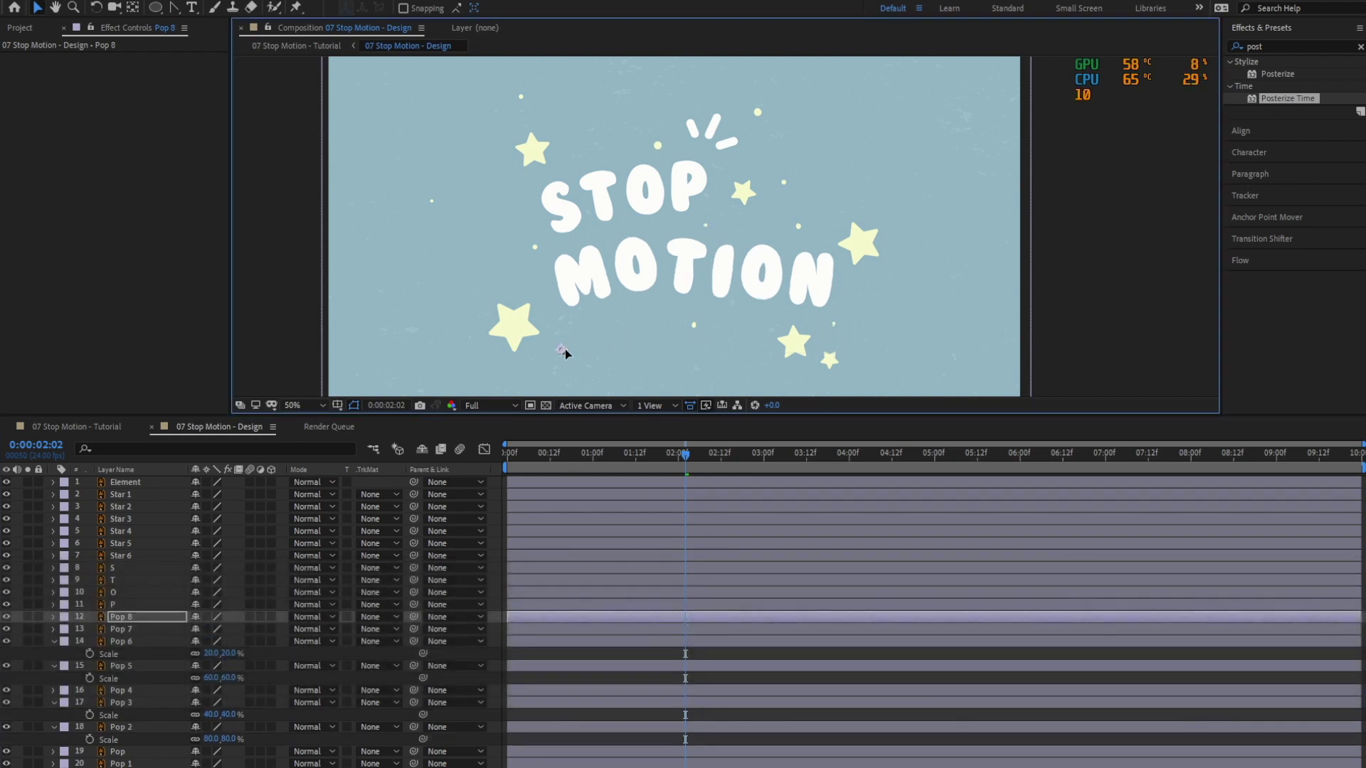
key("s")
left_click(232, 629)
type("10")
Duplicate Pop 8, place the copy over the far-left dot, and scale it to 25%.
key("ctrl+d")
left_click_drag(571, 354, 438, 204)
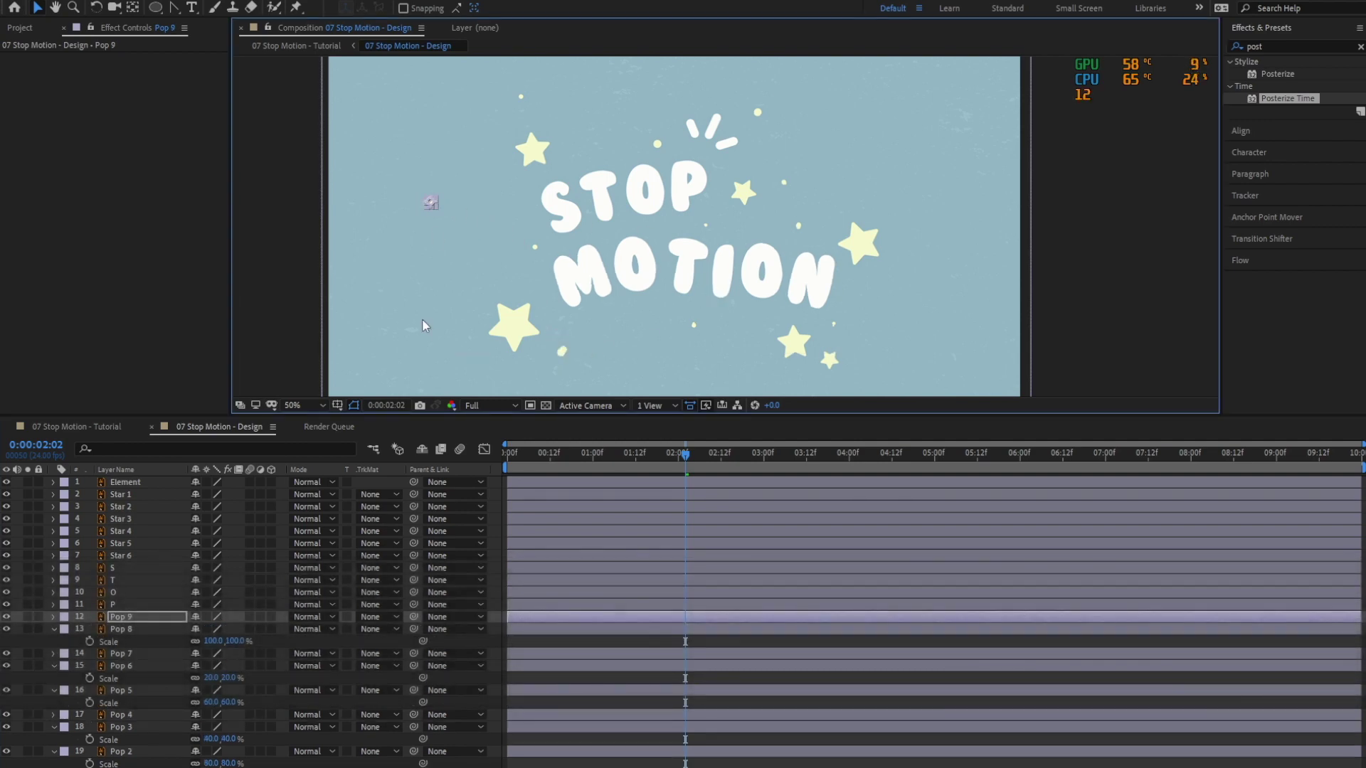
key("s")
Duplicate Pop 9, place the copy over the dot above the upper-left star, scale it to 45%, and save.
key("ctrl+d")
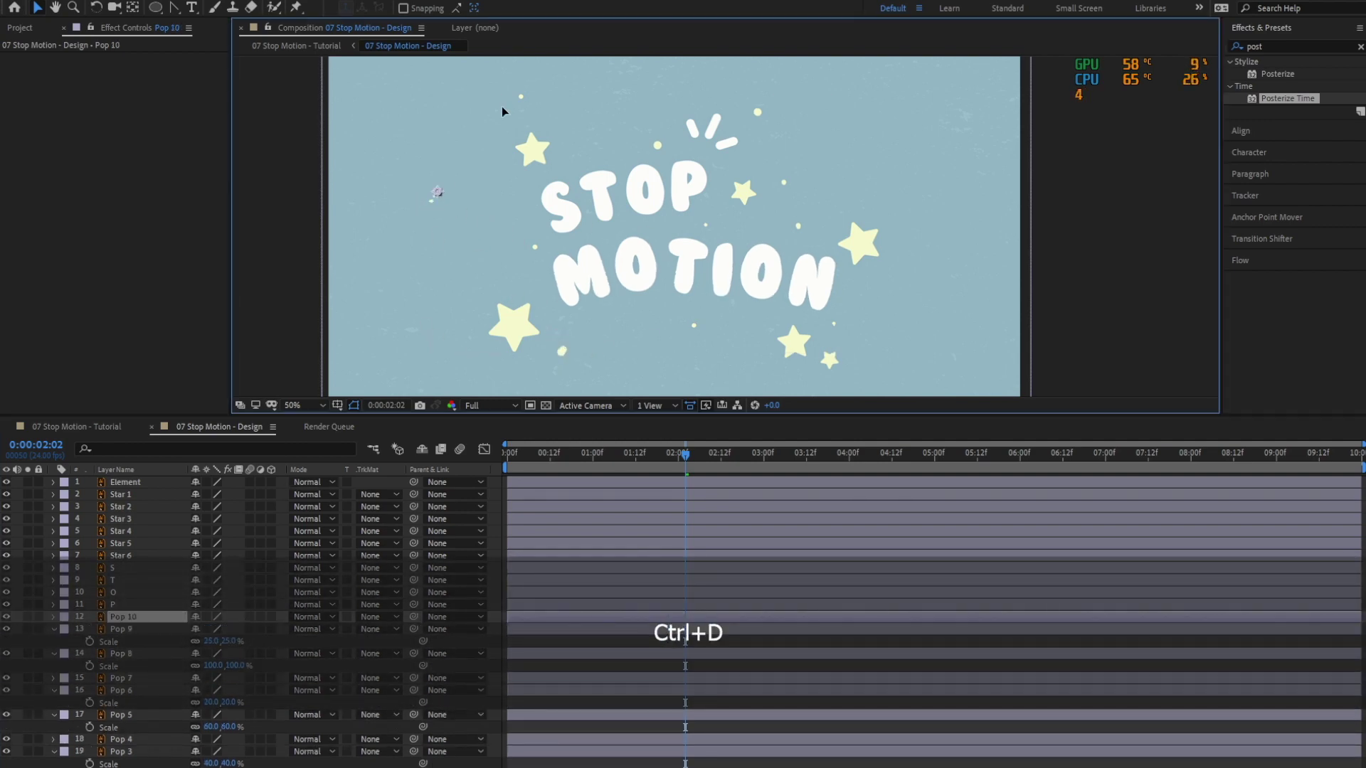
key("s")
left_click(226, 629)
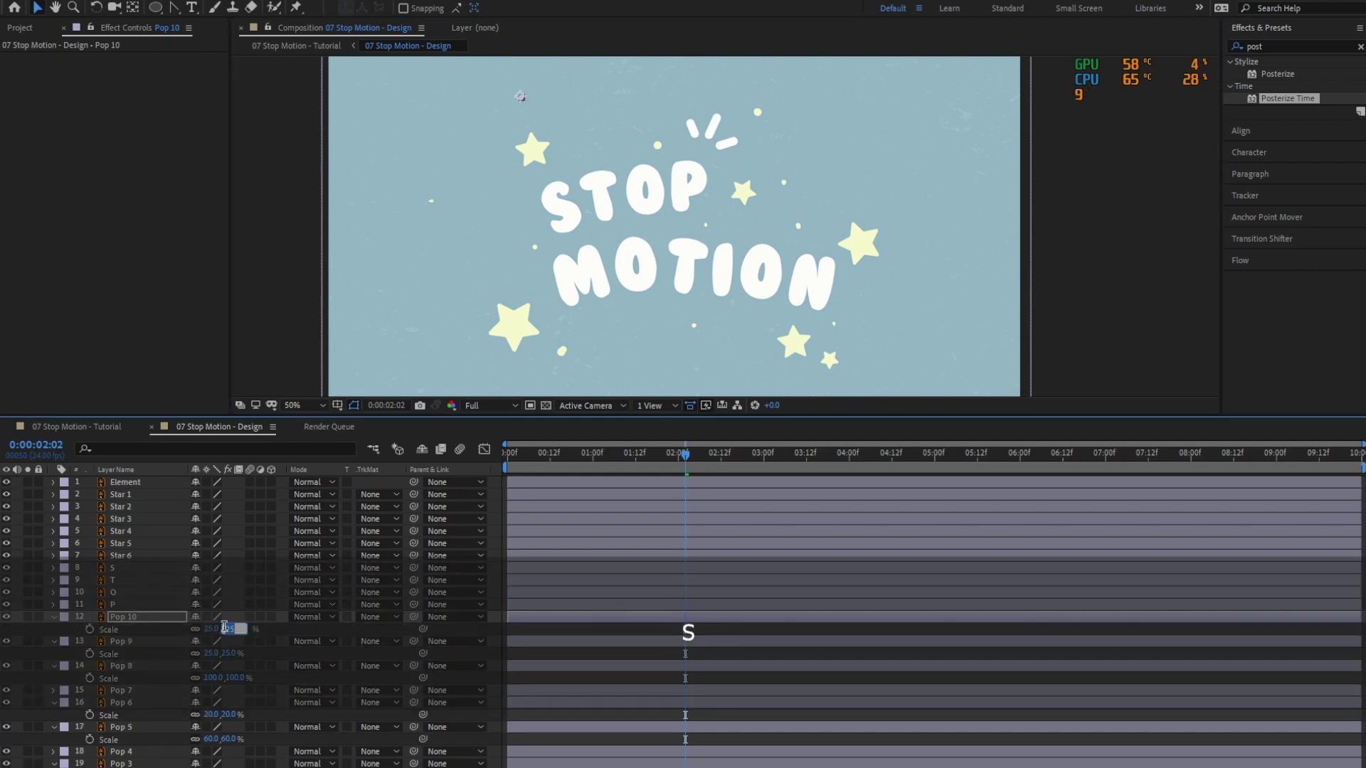
key("Return")
key("ctrl+s")
Collapse the Pop layers, duplicate Pop 10 over the dot beside the M, and scale the copy to 85%.
scroll(175, 676, "down", 4)
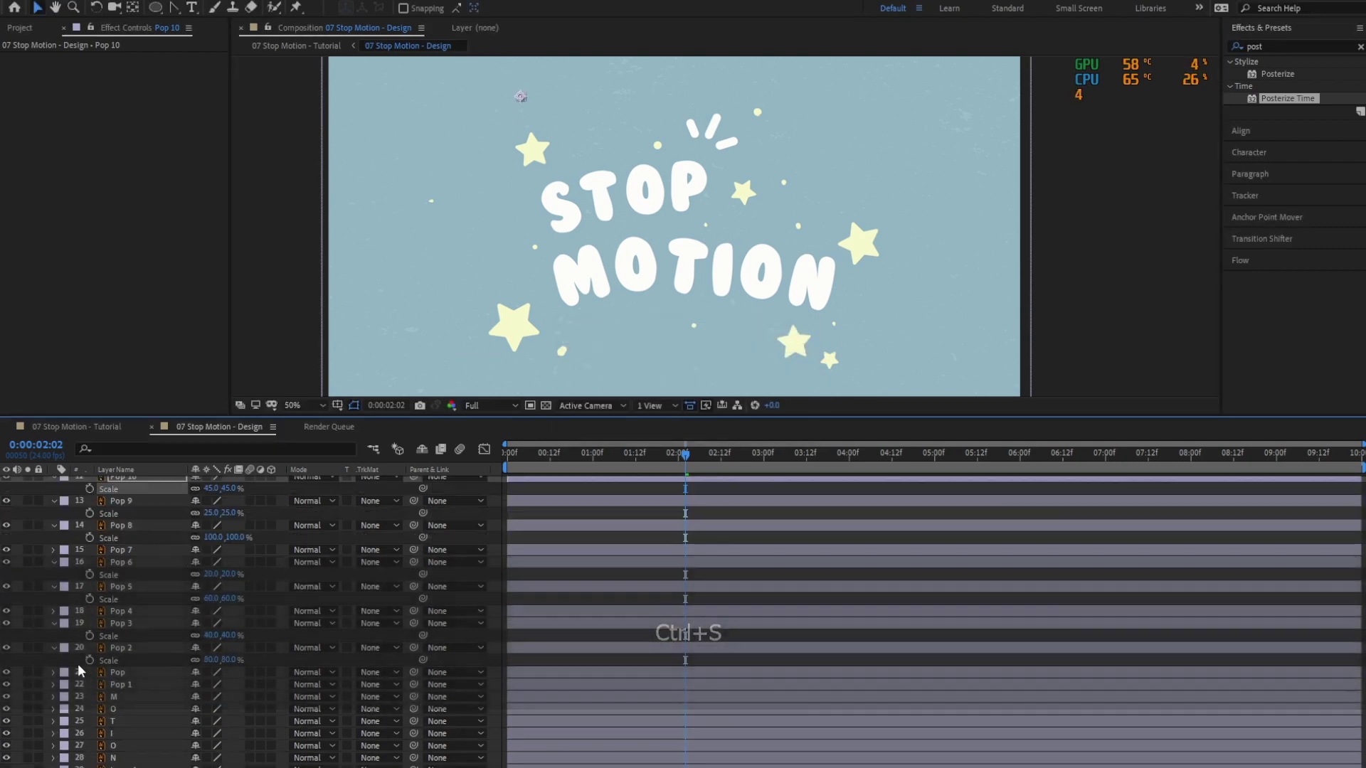
left_click(122, 648, "shift")
left_click(54, 648)
left_click(140, 687)
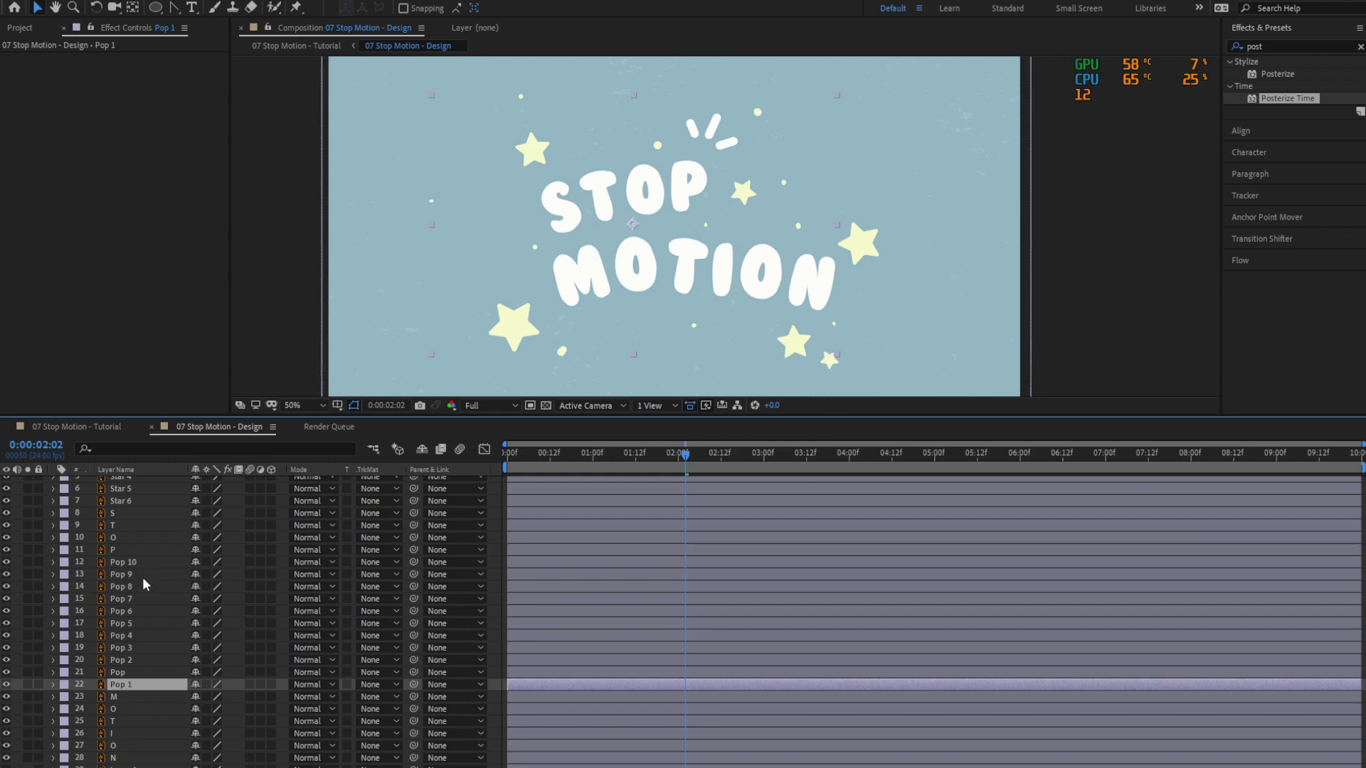
key("ctrl+d")
key("s")
left_click(233, 574)
type("8")
key("Return")
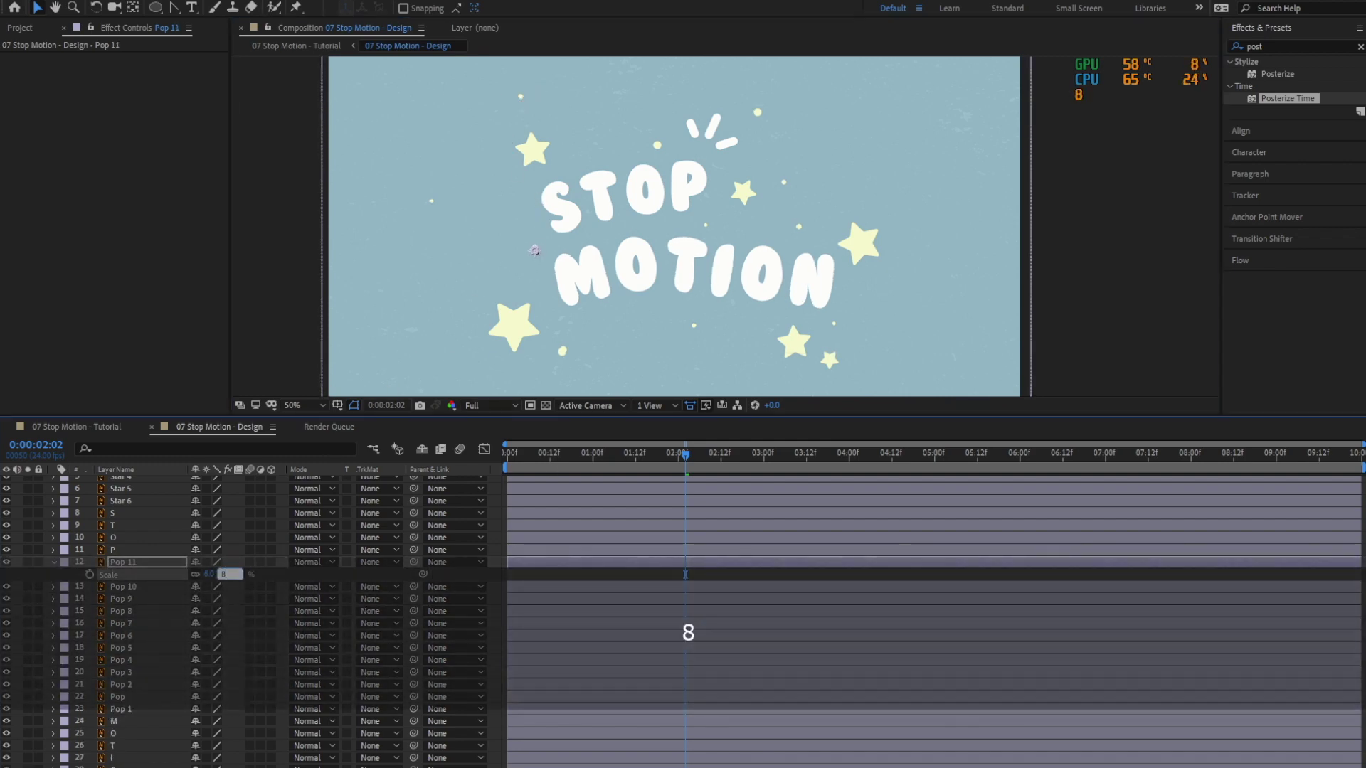
Preview the design composition from the start and save the project.
left_click_drag(527, 450, 503, 452)
key("space")
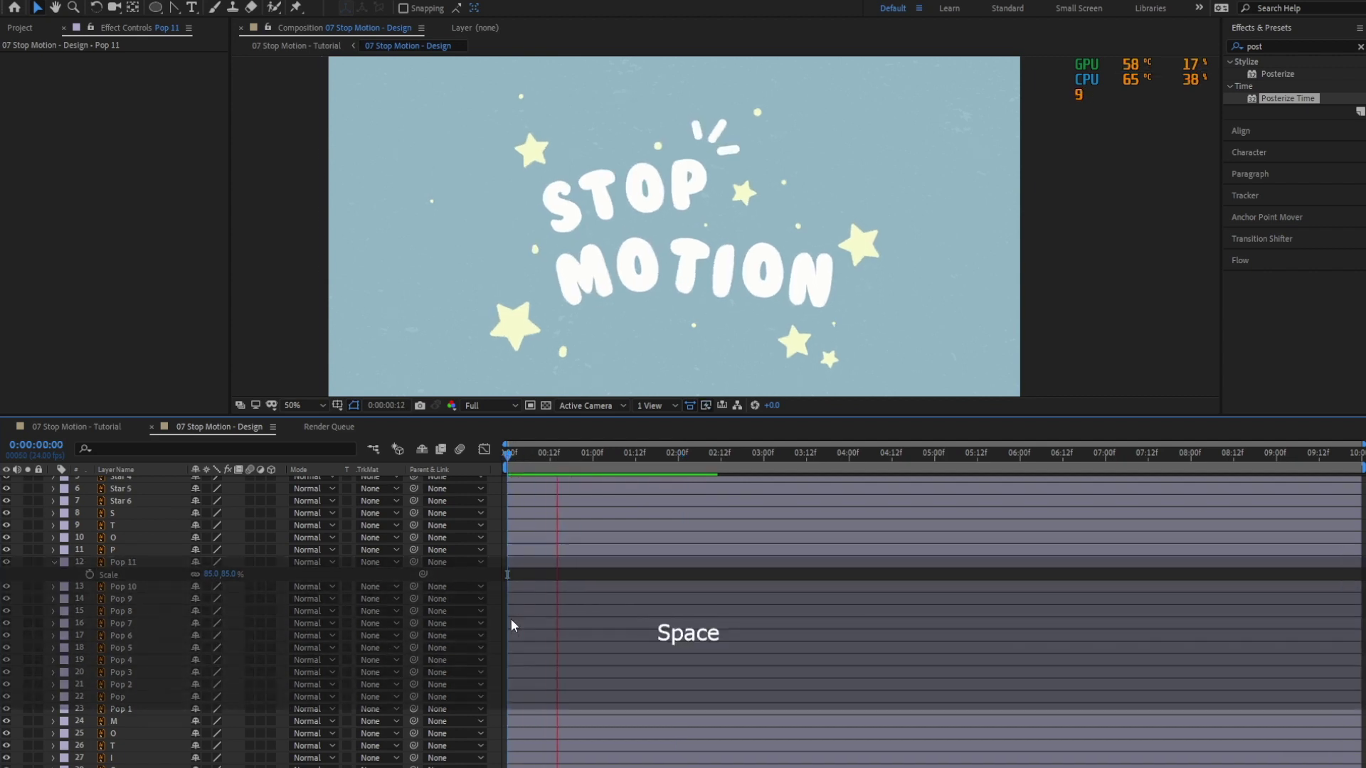
key("ctrl+s")
Reveal the scale of Pop 2 through Pop 10 and set Pop 8's scale to 100%.
left_click(145, 685)
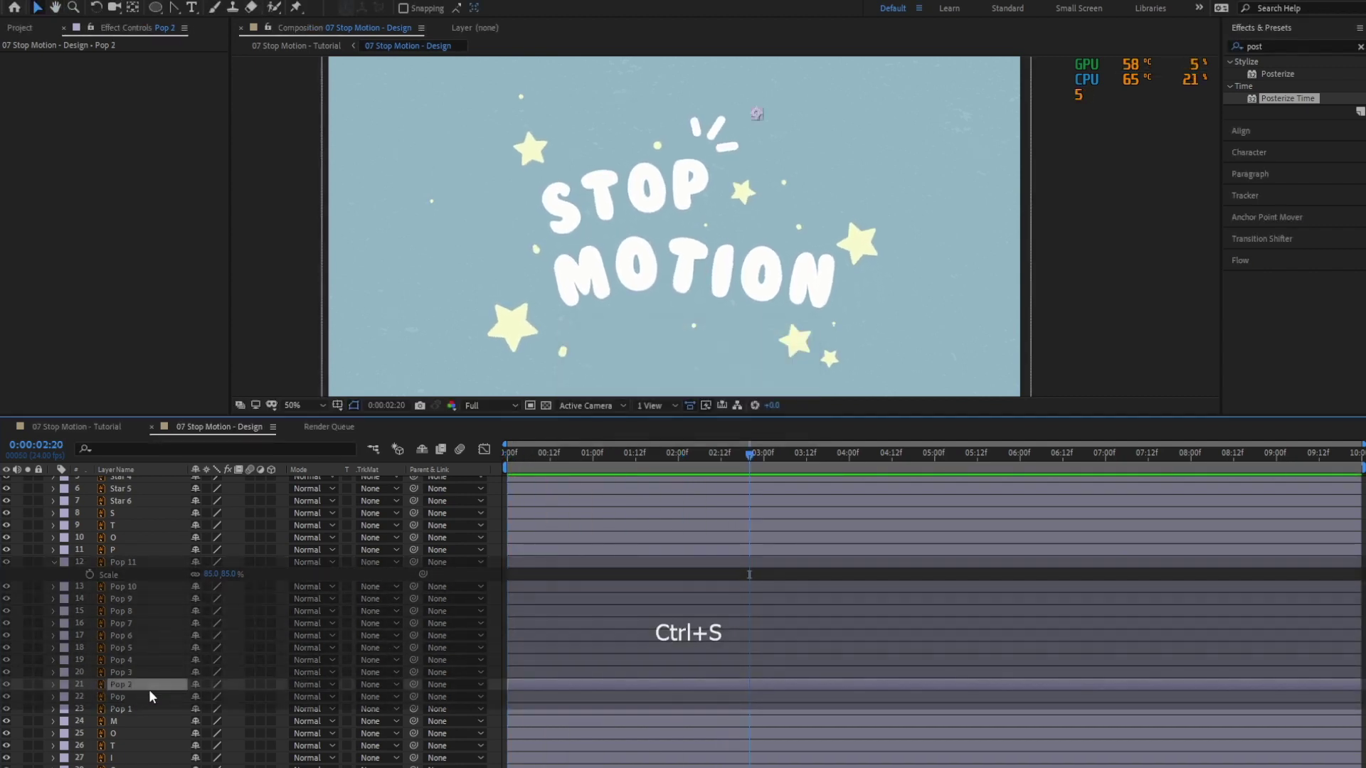
left_click(148, 587, "shift")
key("s")
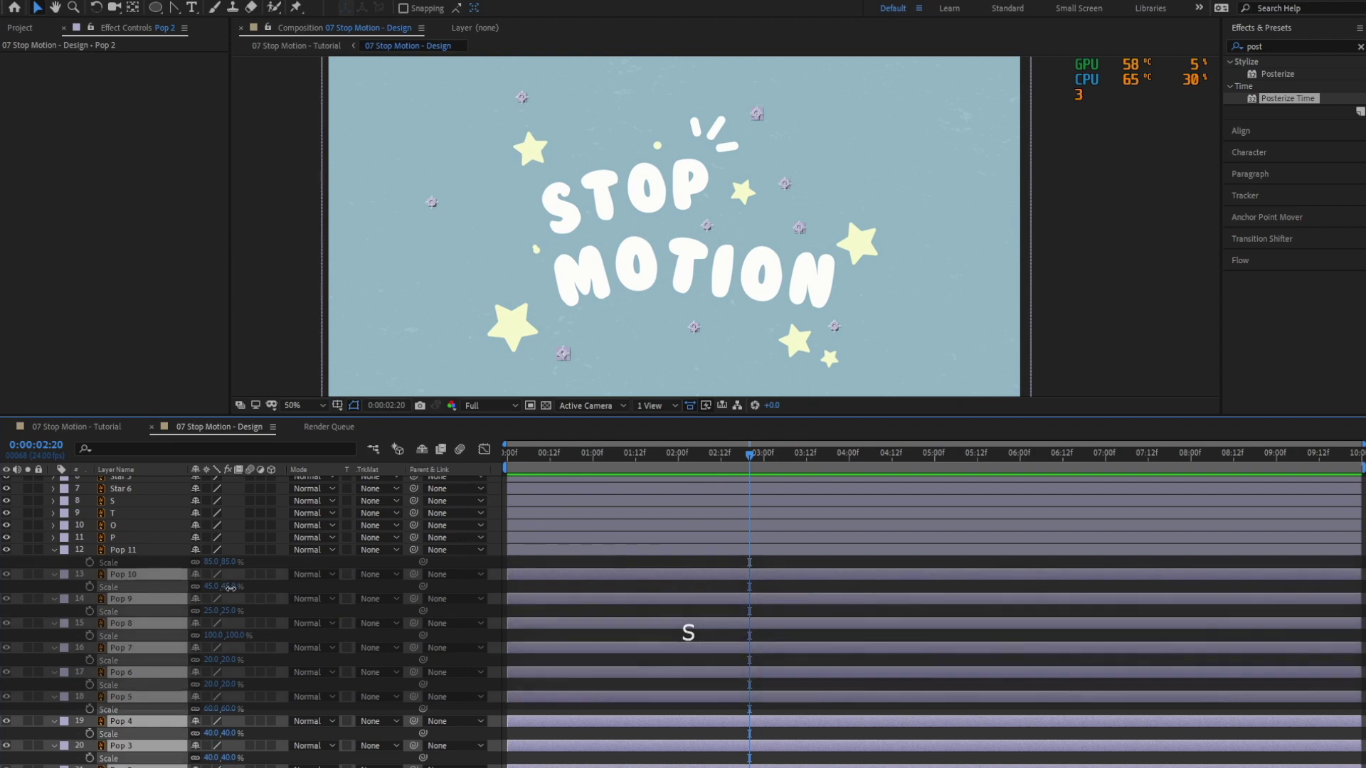
left_click(261, 640)
left_click(239, 635)
type("100")
key("Return")
Return to the first frame, collapse the Pop layers, and hide the Pop 1 guide layer.
scroll(341, 612, "down", 2)
key("Home")
scroll(136, 567, "up", 2)
left_click(127, 551)
left_click(114, 766, "shift")
key("s")
left_click(132, 685)
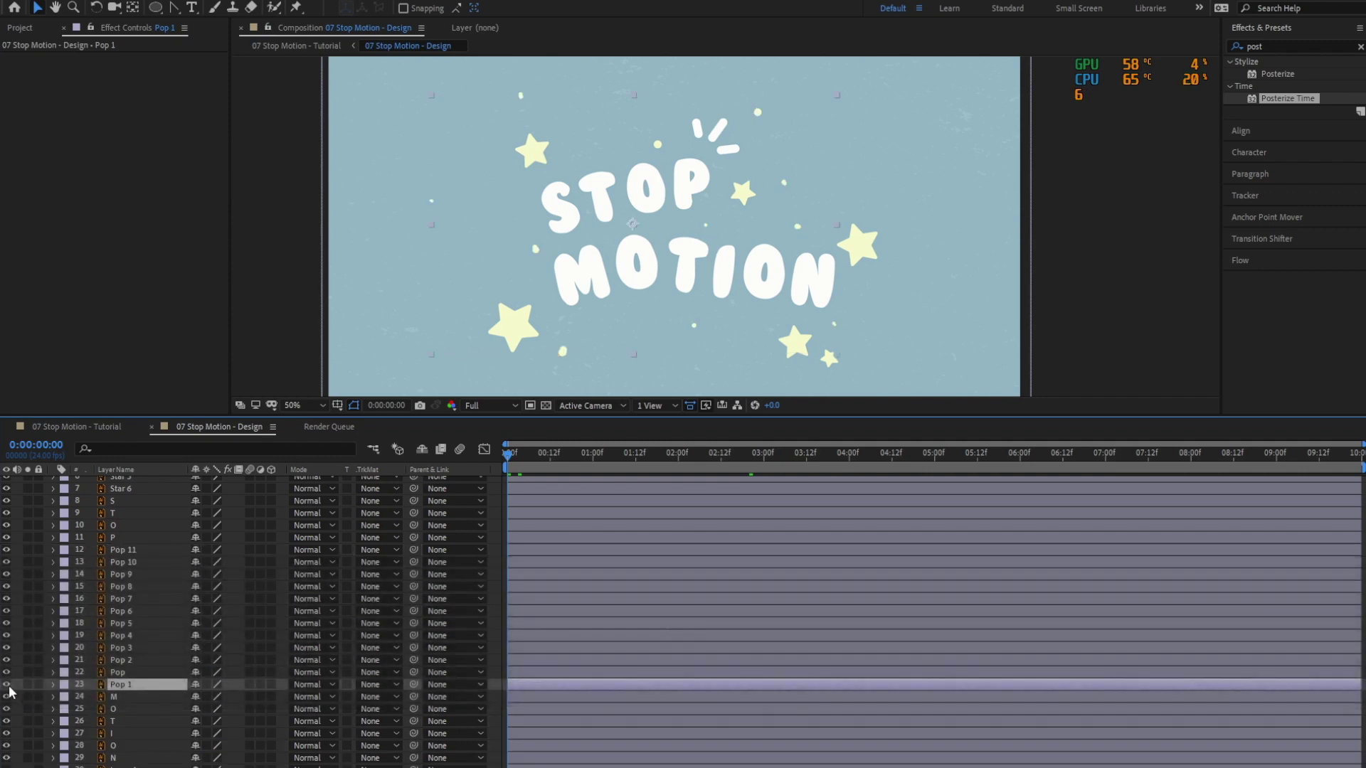
Preview the design and 07 Stop Motion - Tutorial compositions without the guide dots, save, and return to the design composition.
key("space")
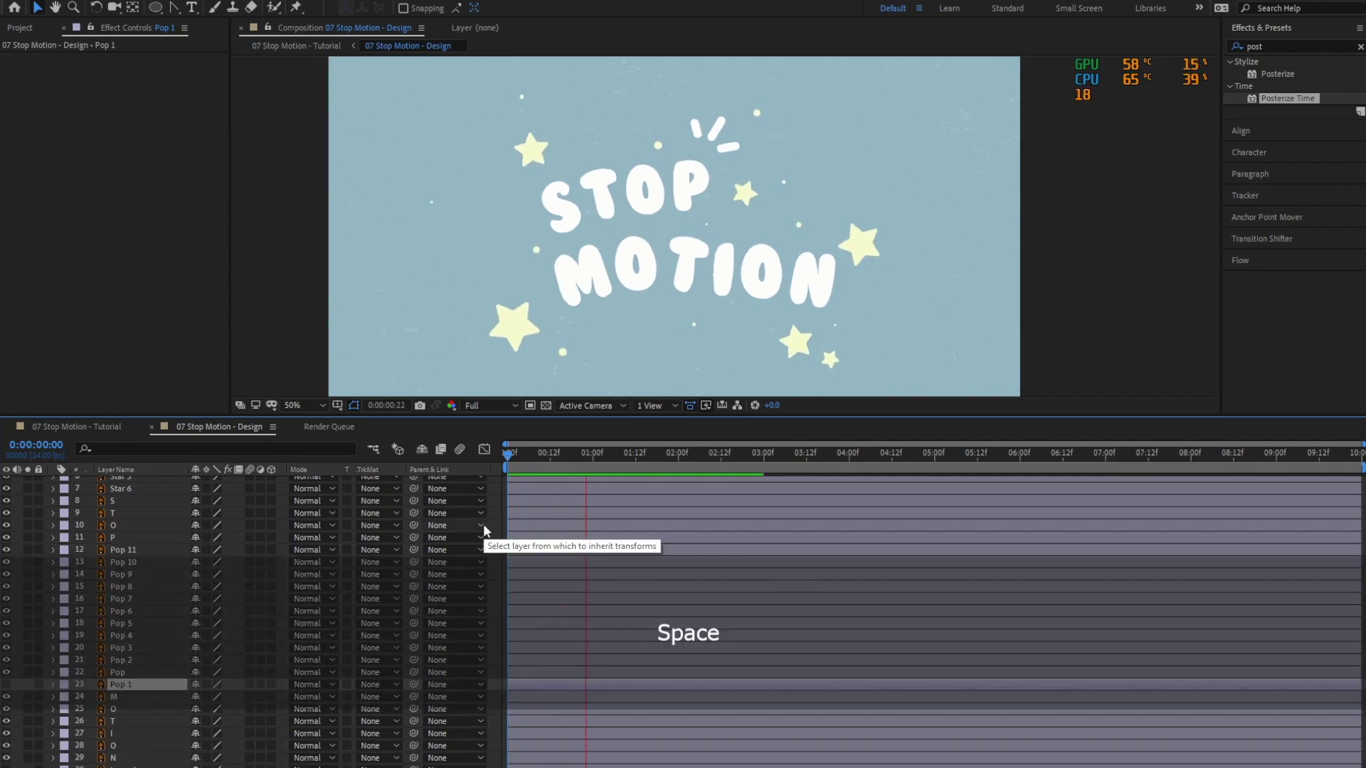
key("s")
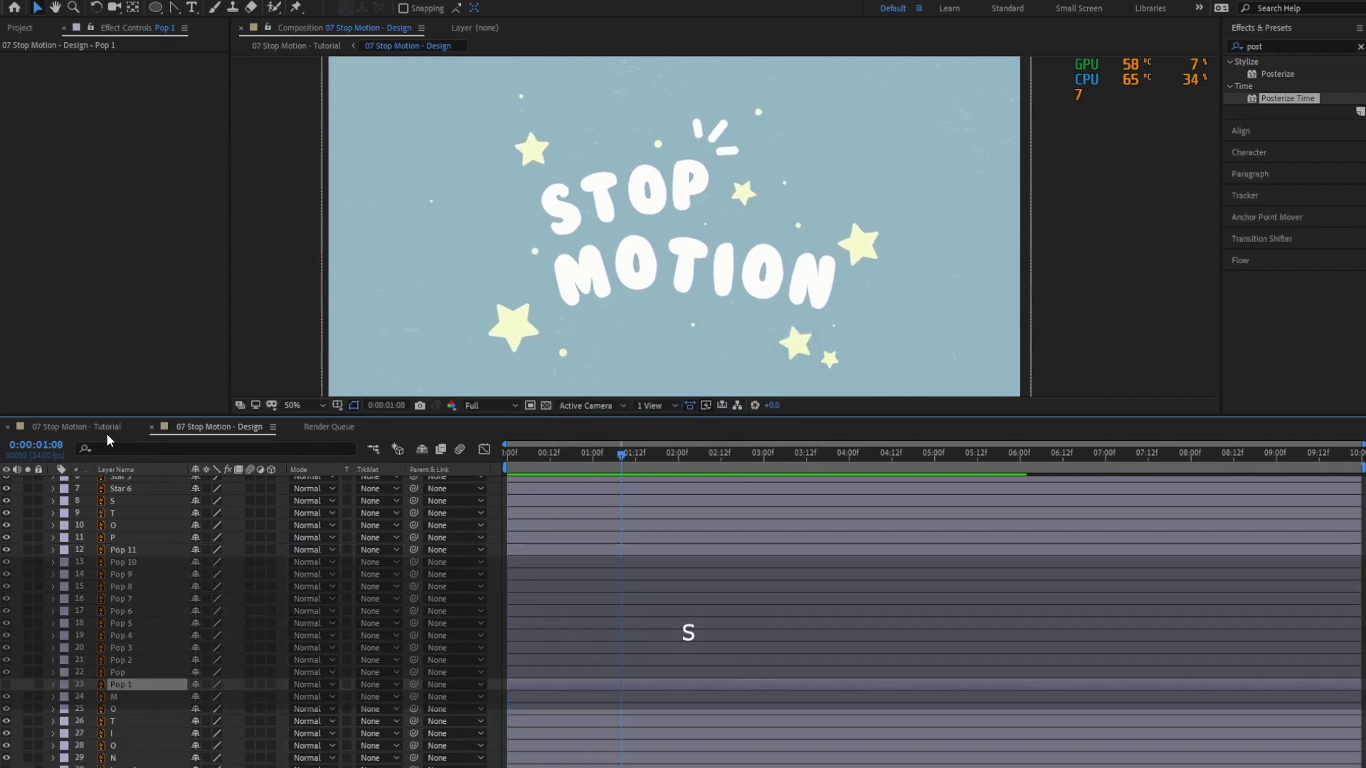
left_click(107, 428)
left_click(513, 466)
key("space")
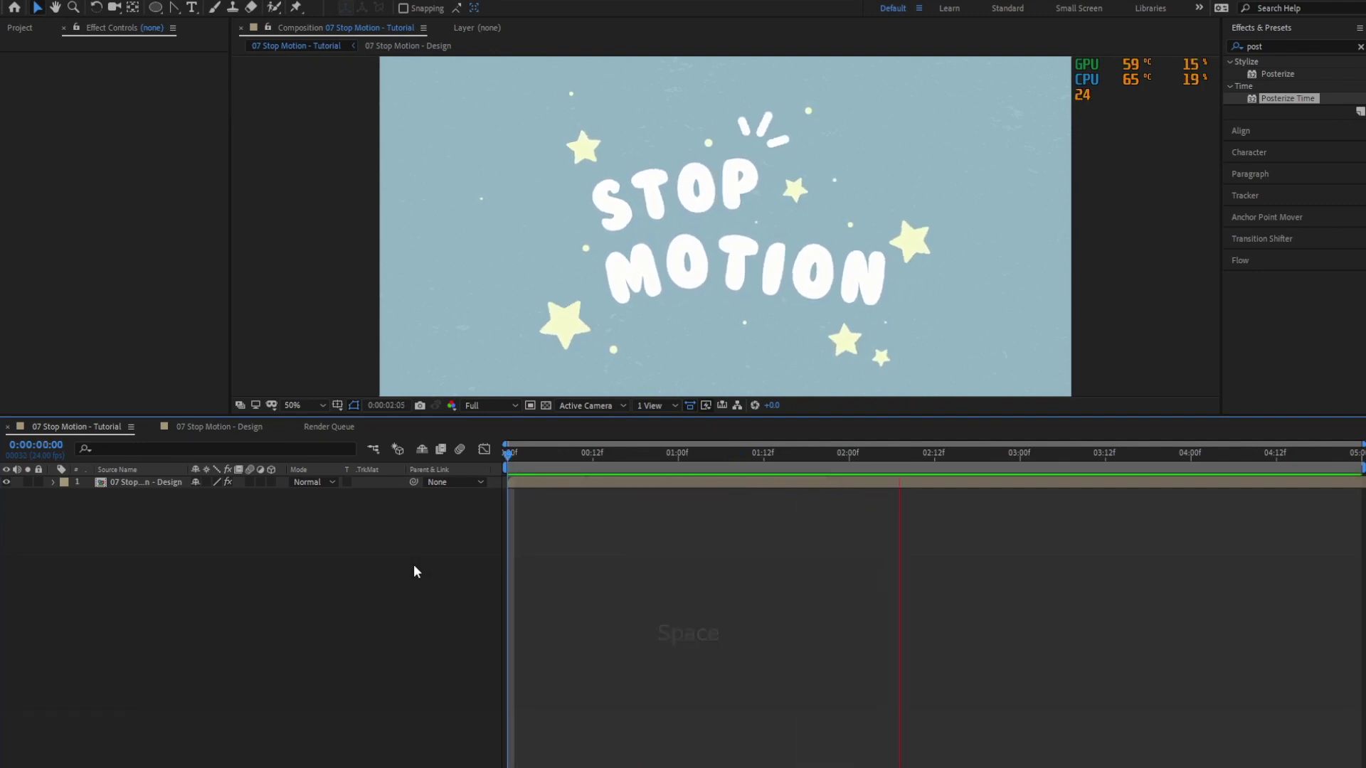
key("space")
key("ctrl+s")
left_click(198, 428)
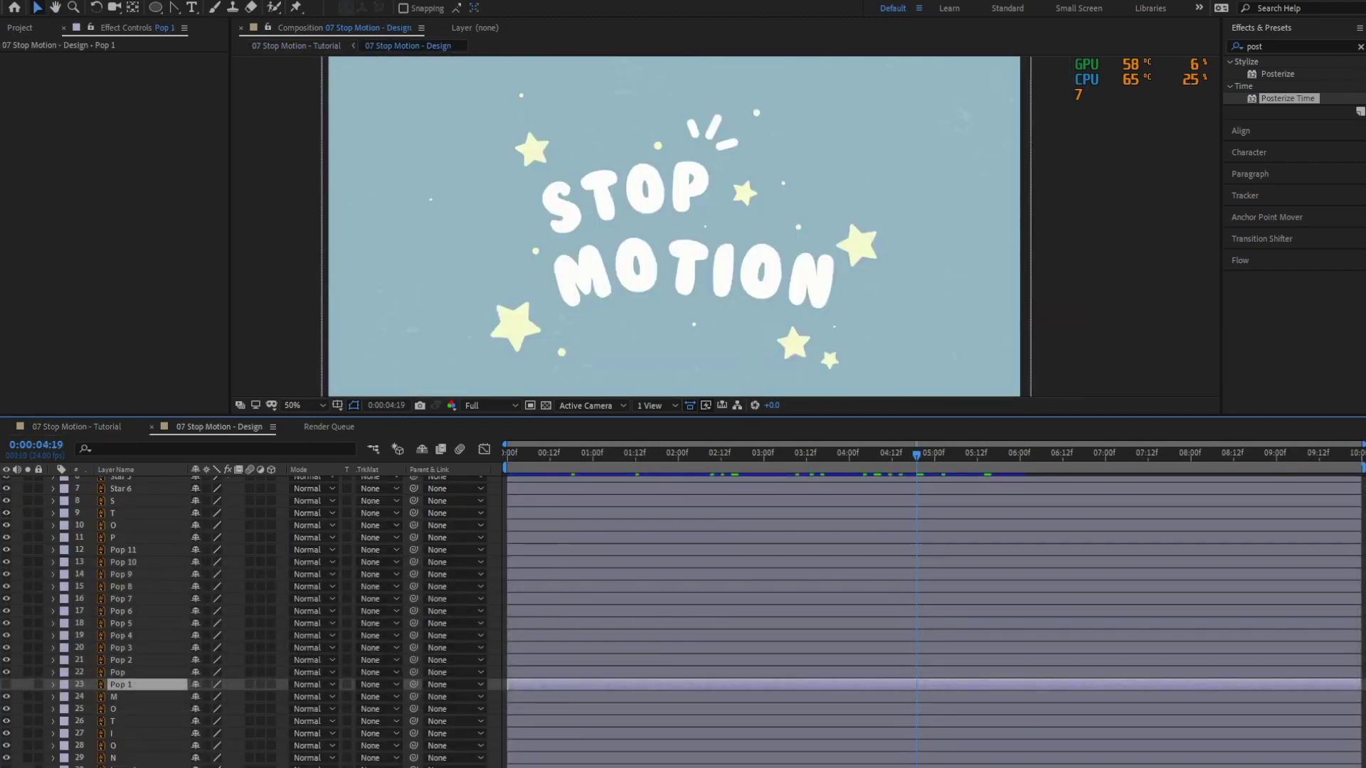
Toggle the Layer 1 reference on and off, and add a Drop Shadow layer style to the letter S.
left_click(562, 208)
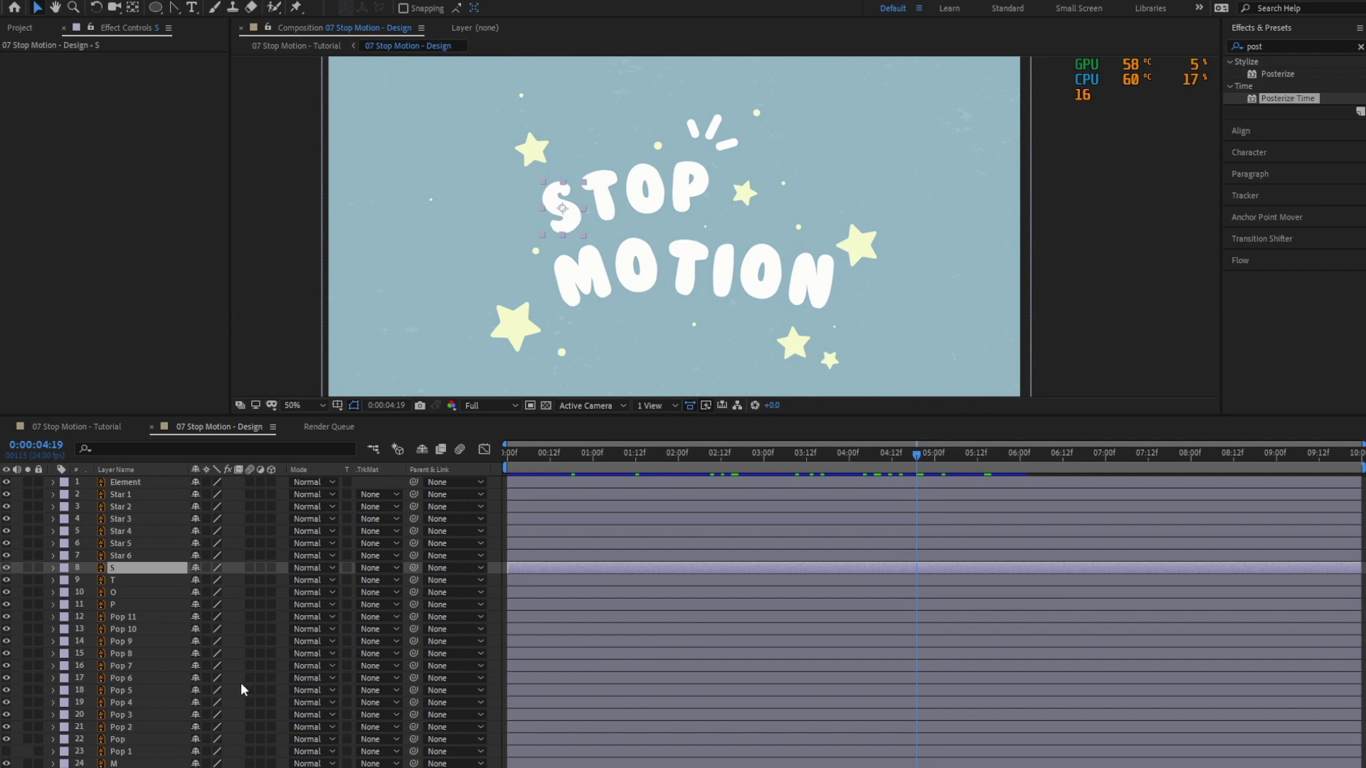
scroll(42, 740, "down", 3)
left_click(5, 767)
left_click(5, 766)
scroll(176, 754, "up", 3)
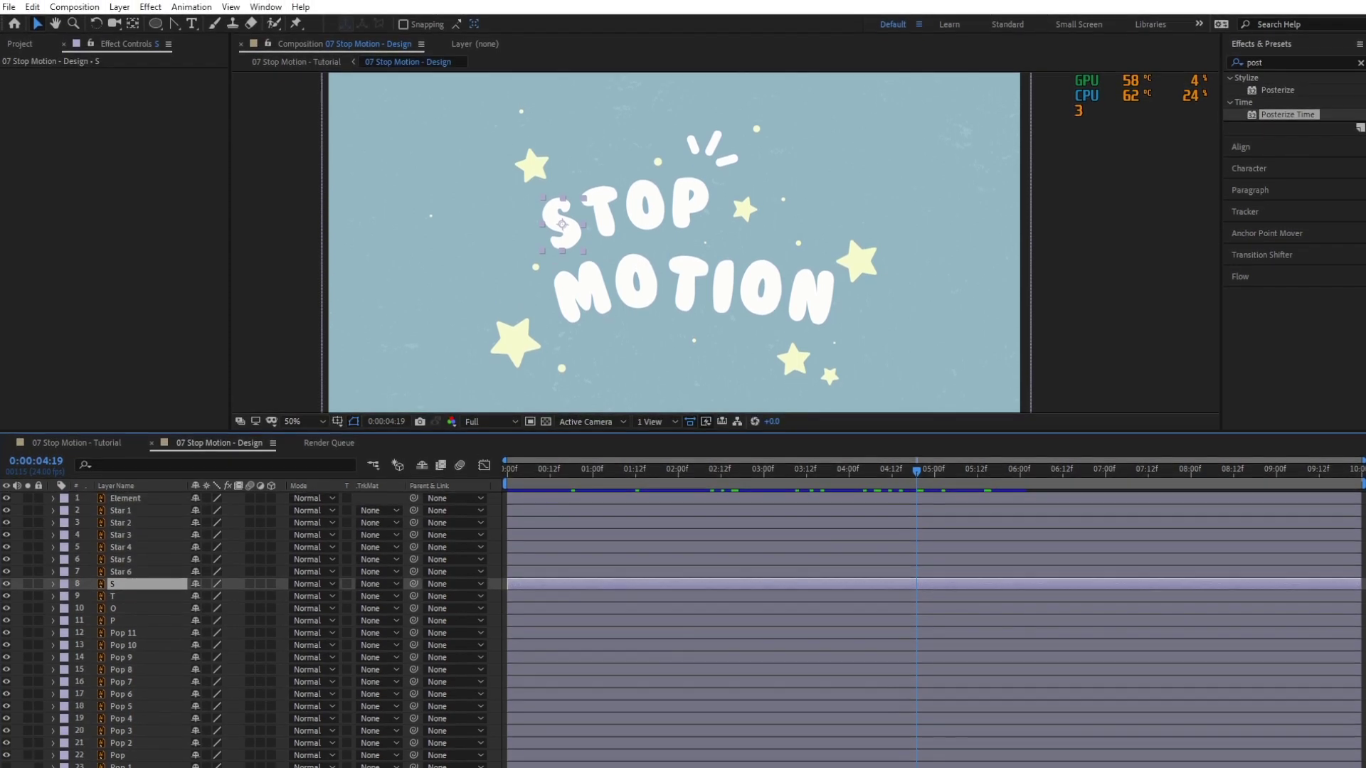
left_click(119, 7)
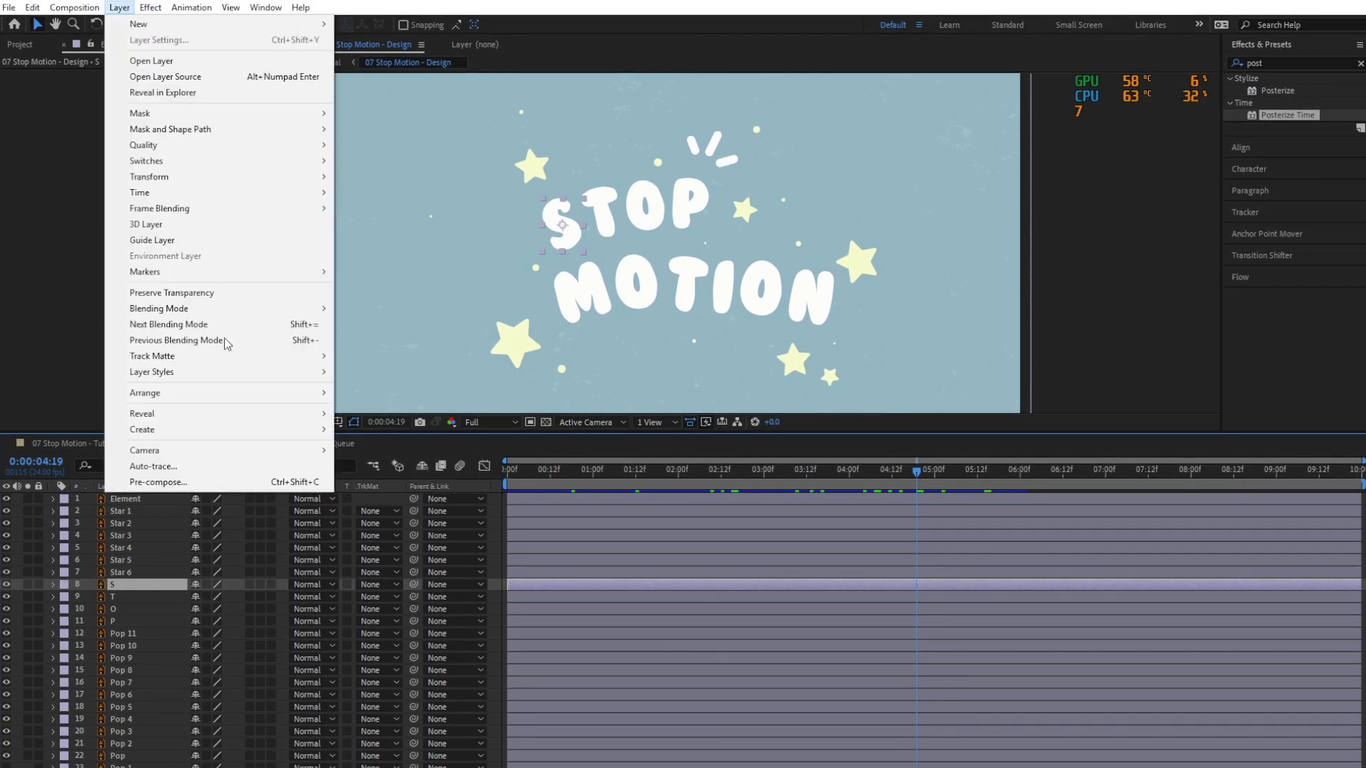
mouse_move(313, 372)
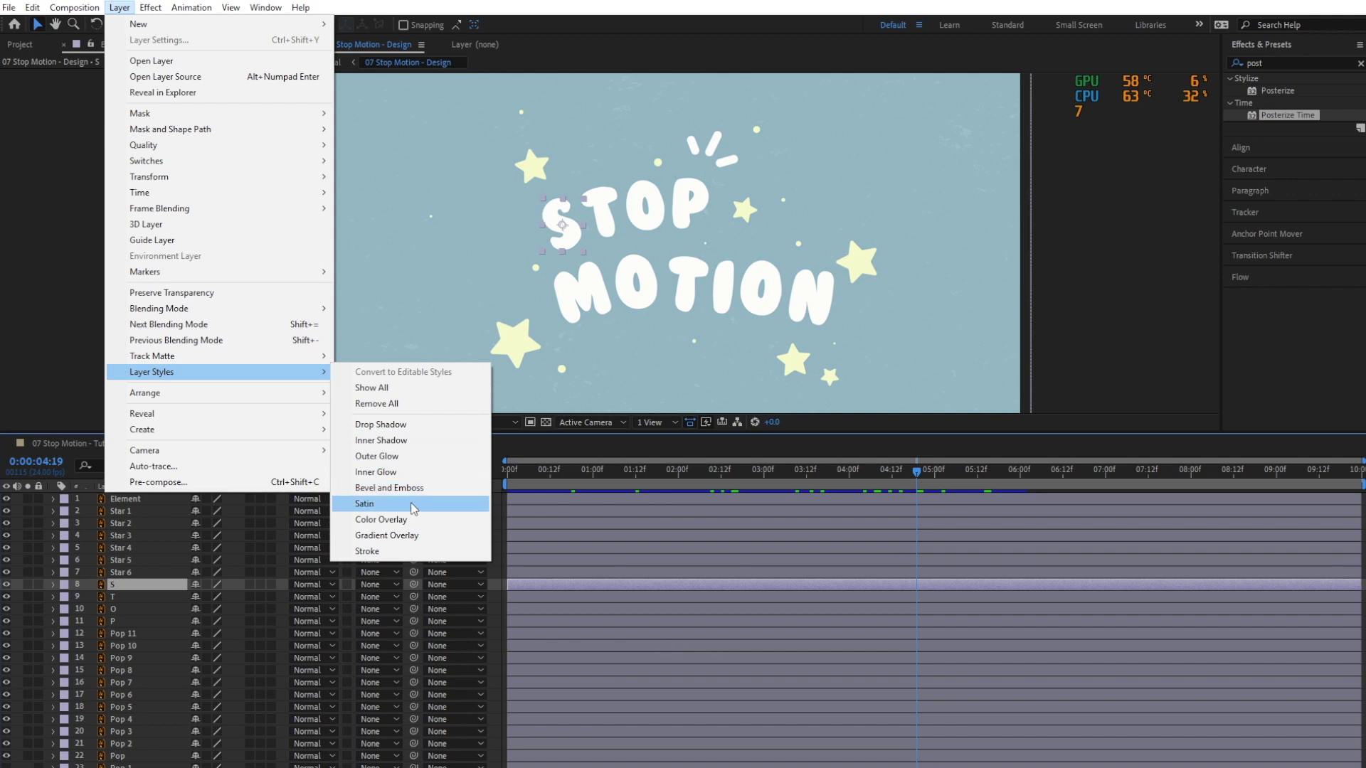
left_click(385, 427)
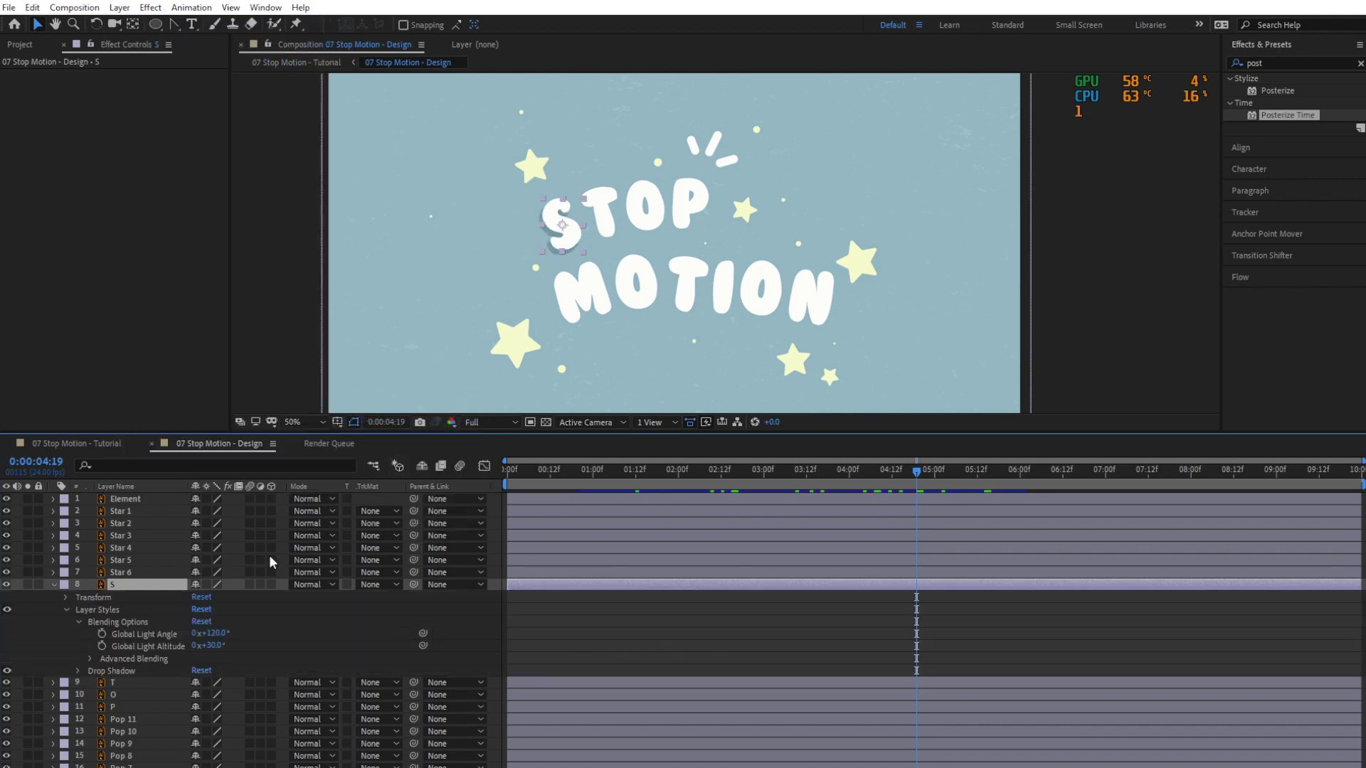
Configure the S shadow with a muted blue color, 40% opacity, 60° angle, distance 14, spread 37% and size 5.
left_click(78, 670)
key("space")
left_click(78, 622)
scroll(246, 630, "down", 1)
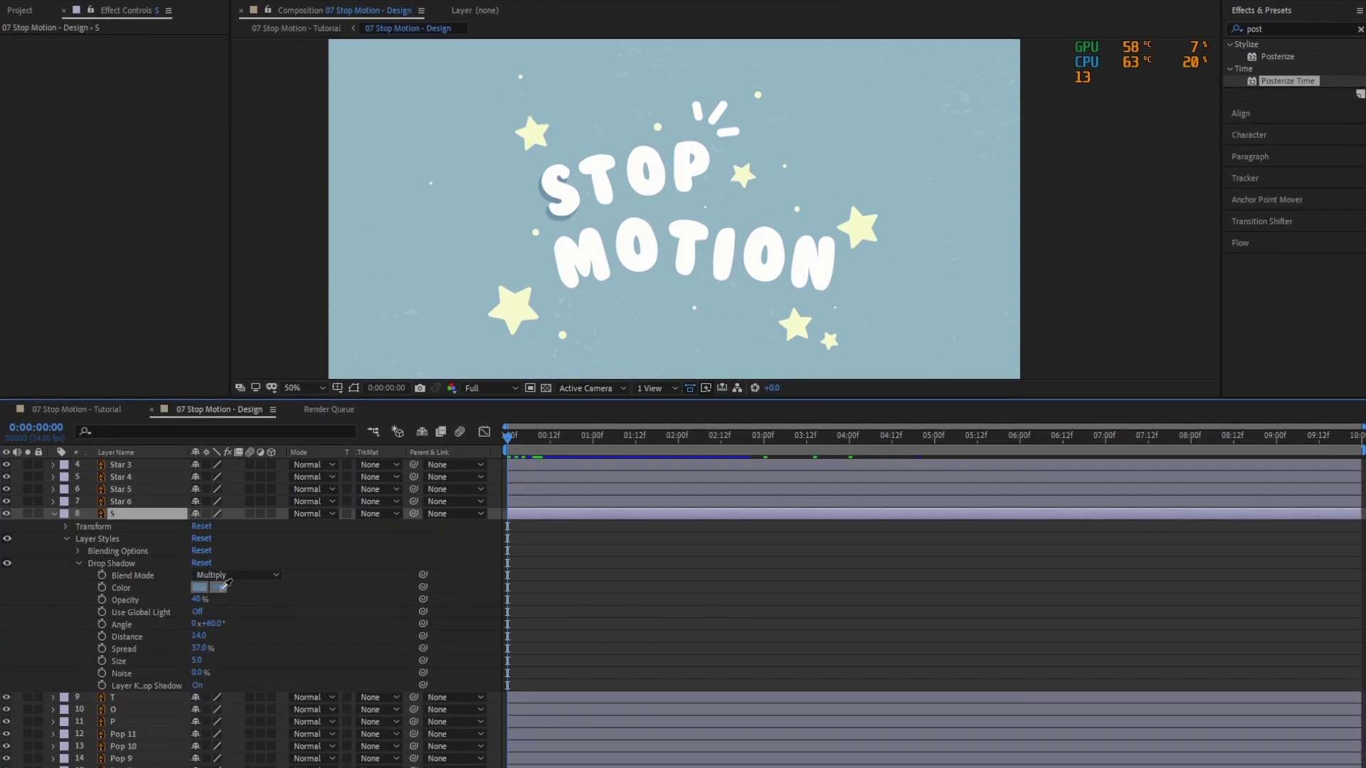
key("Escape")
Try the S shadow at angle 105°, distance 61 and spread 100% against the Layer 1 reference, undoing each change.
scroll(164, 659, "down", 5)
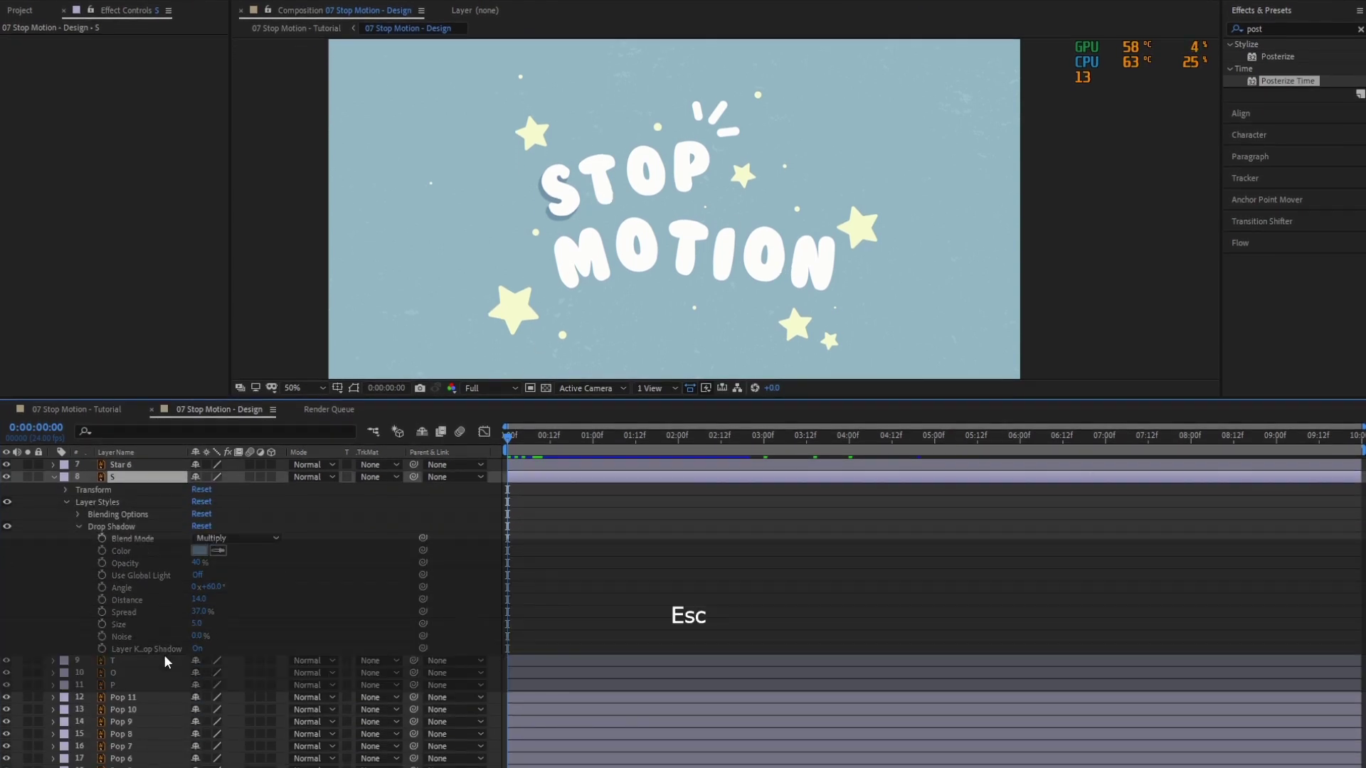
scroll(173, 718, "up", 3)
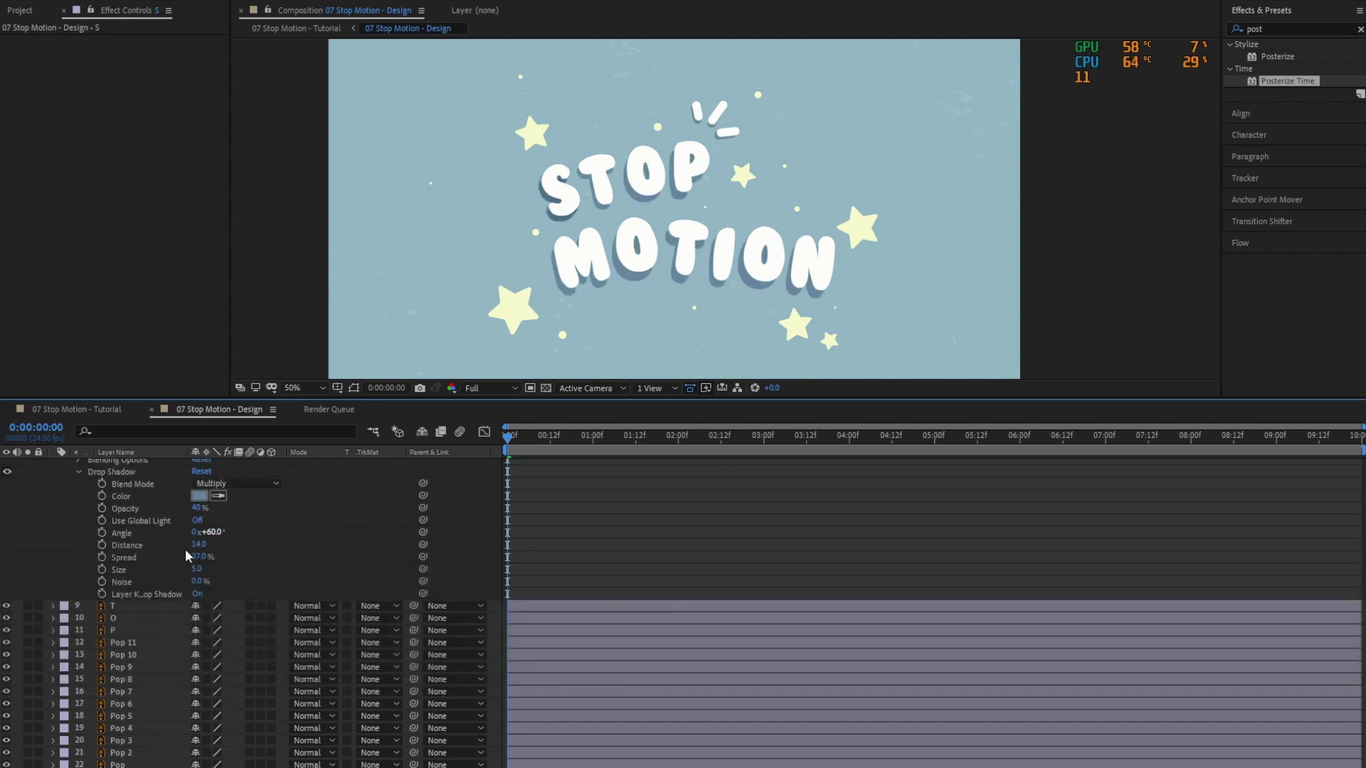
left_click_drag(211, 535, 200, 535)
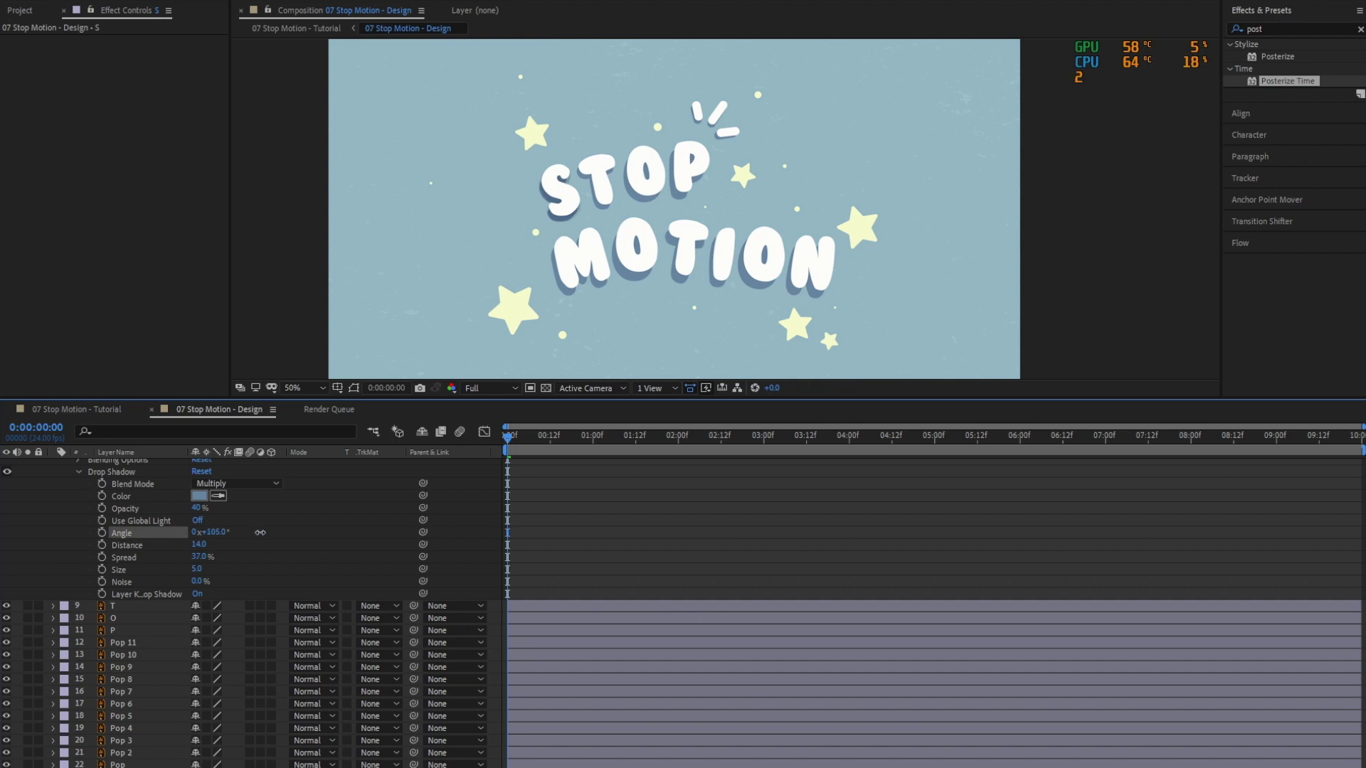
key("ctrl")
key("ctrl+z")
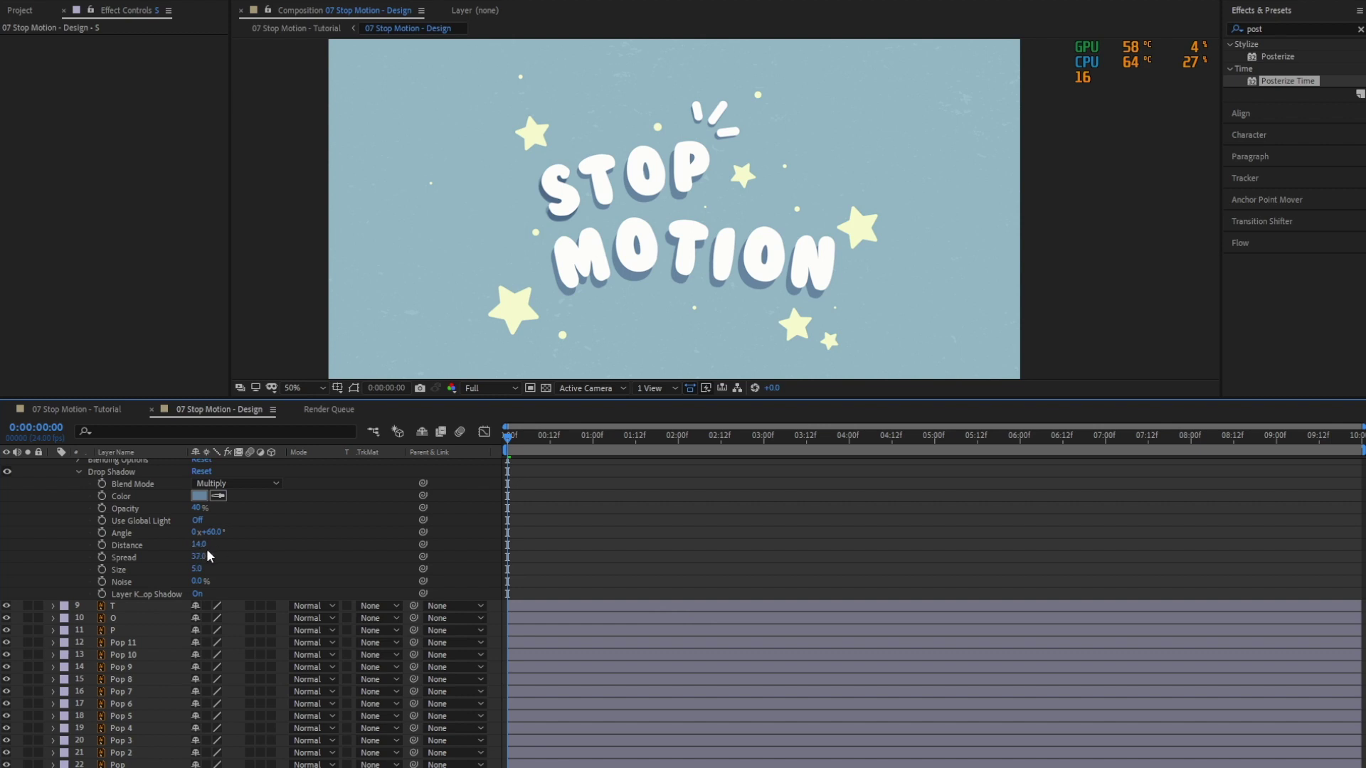
left_click_drag(199, 545, 233, 547)
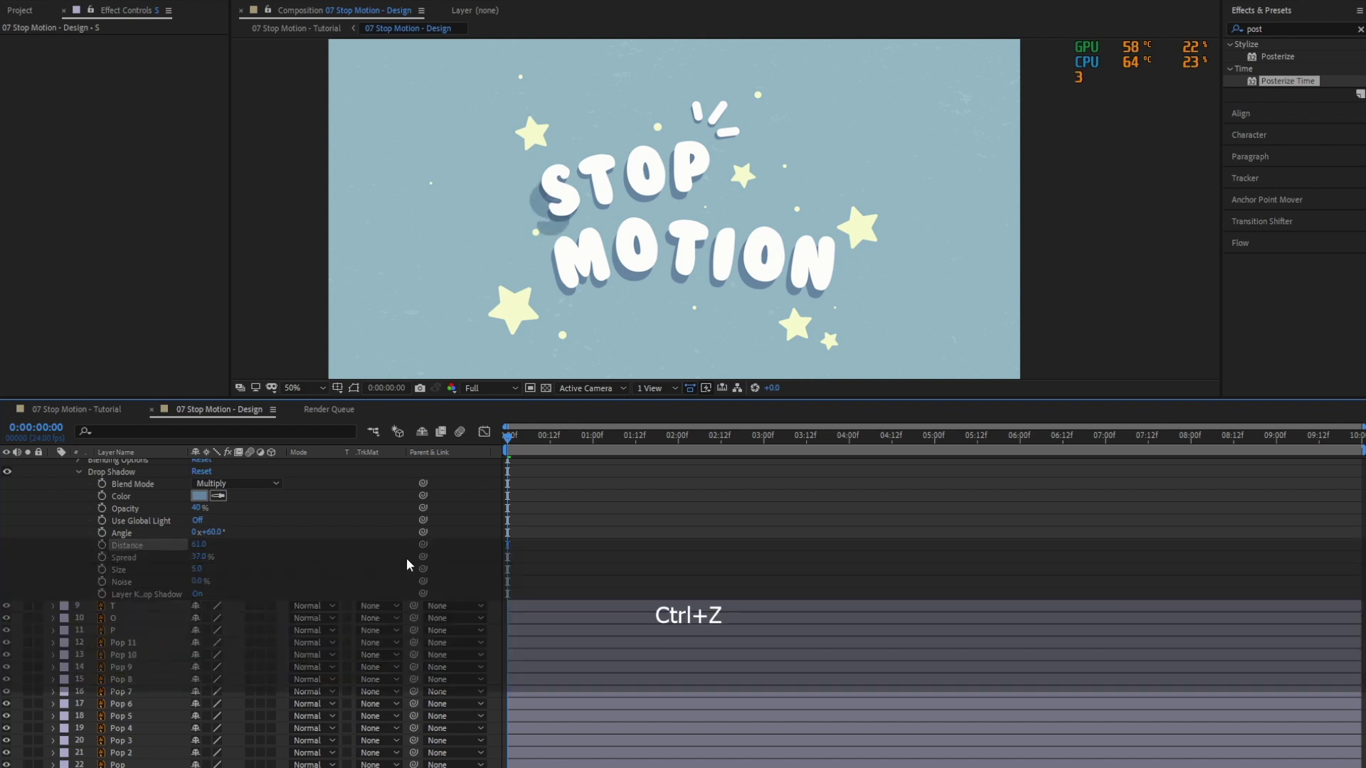
left_click_drag(200, 562, 100, 562)
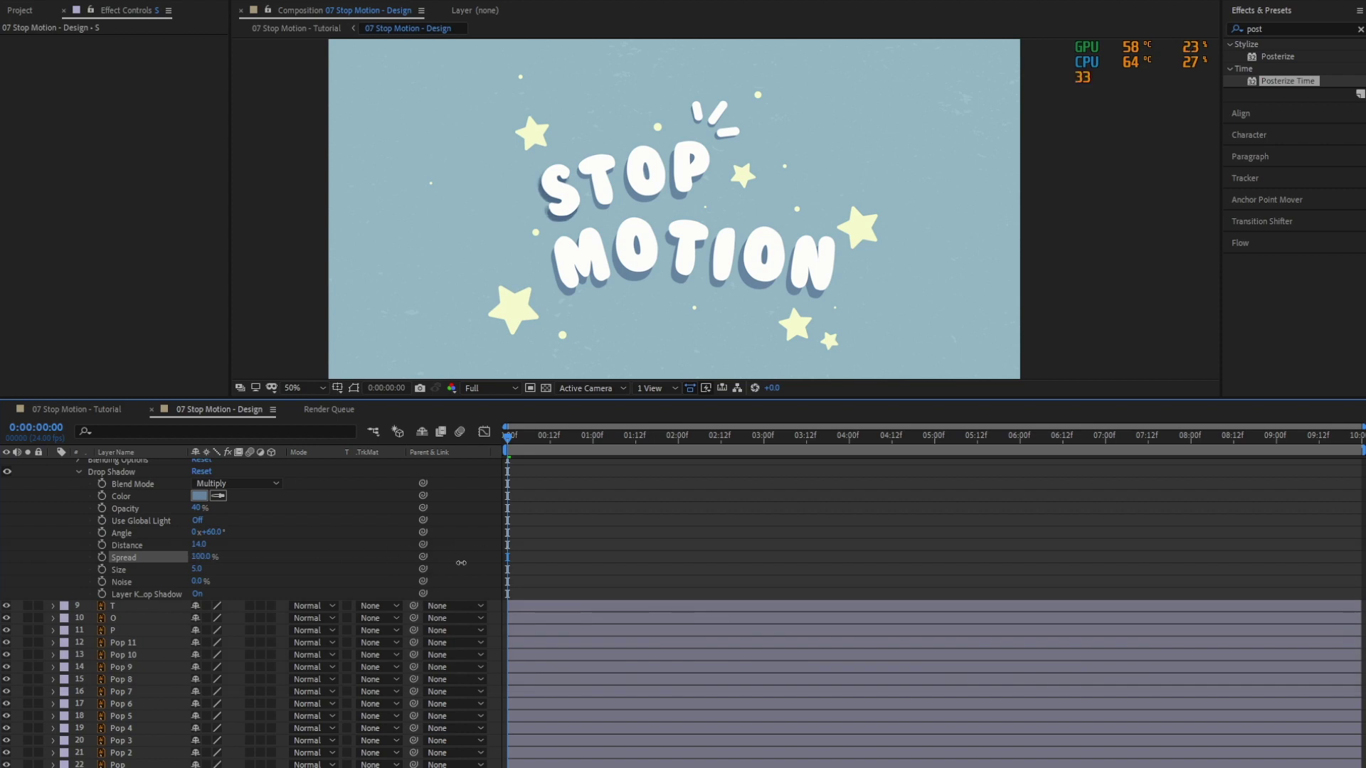
left_click_drag(287, 557, 414, 573)
key("ctrl+z")
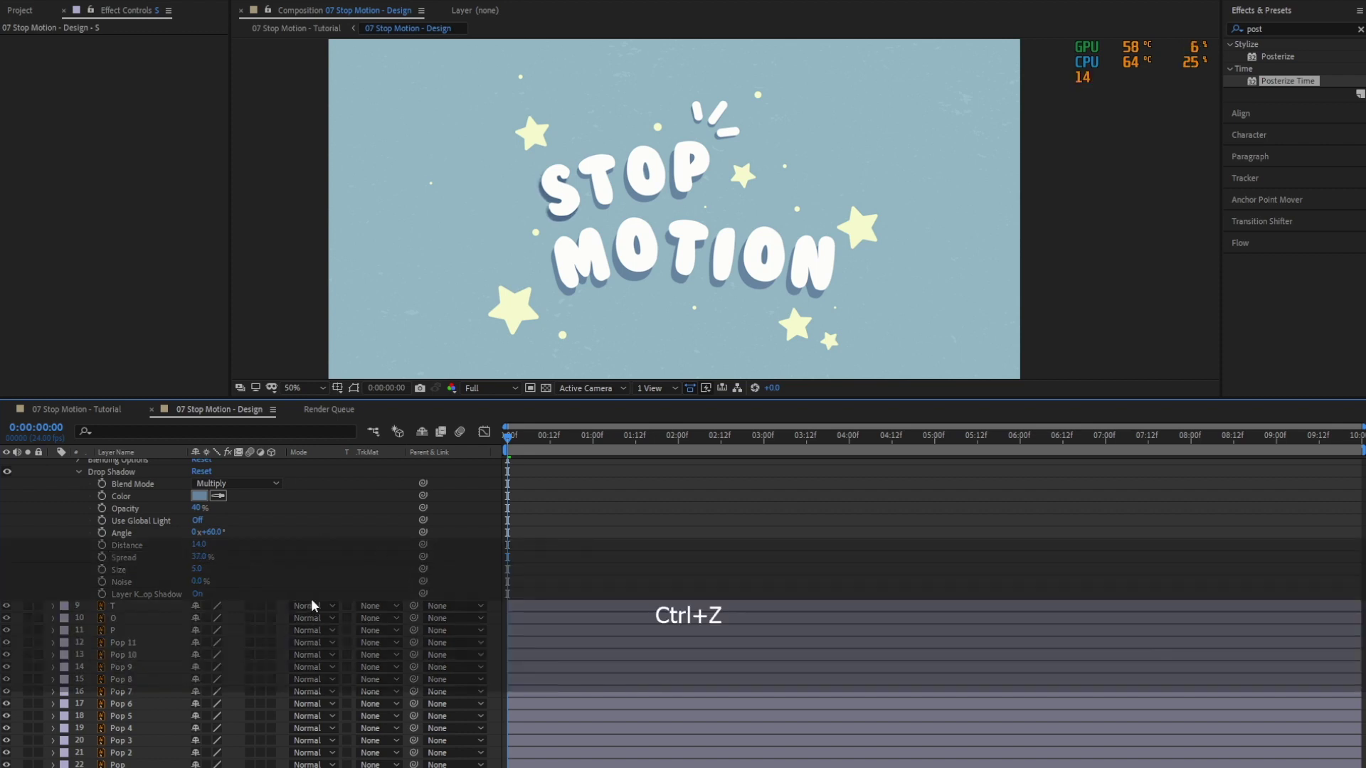
scroll(305, 604, "down", 3)
left_click(6, 752)
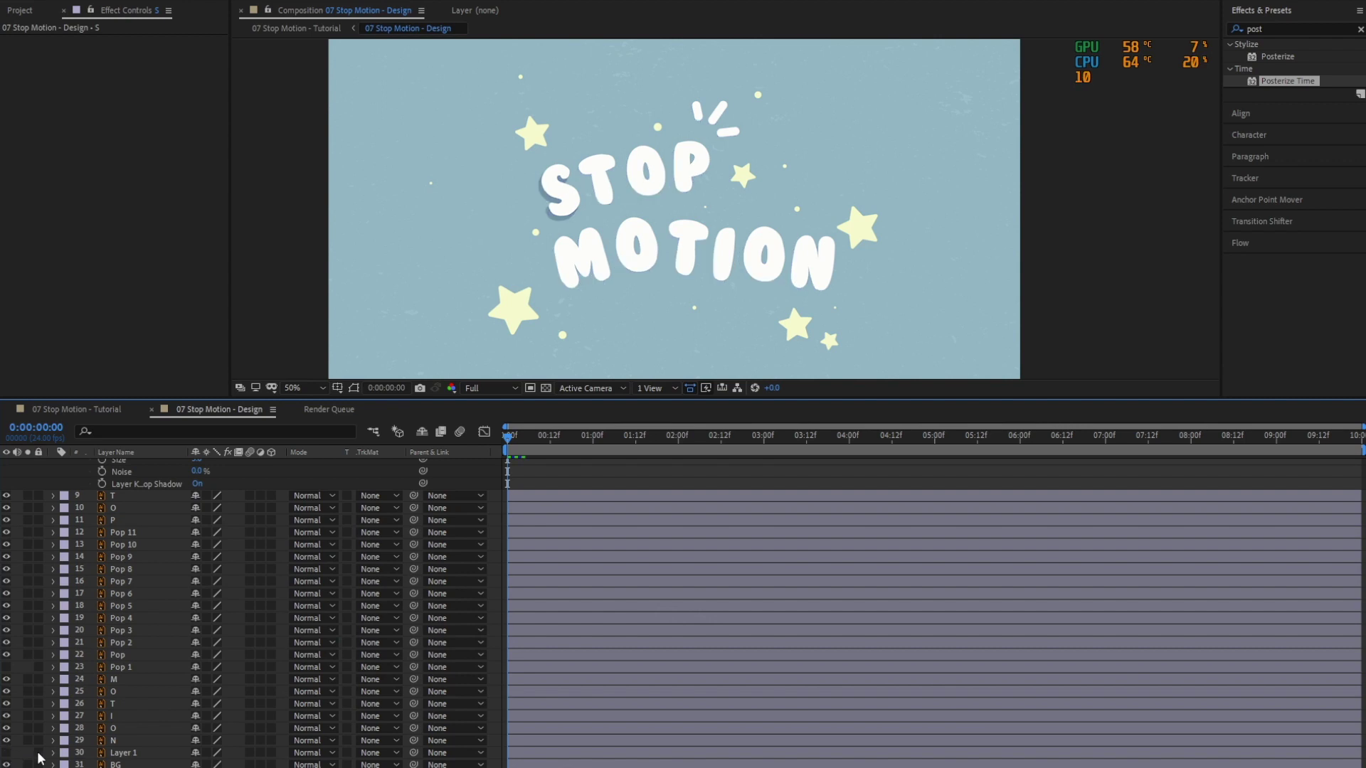
Save the project and copy the S layer's styles onto the T, O and P layers of STOP.
scroll(219, 709, "up", 3)
key("ctrl+s")
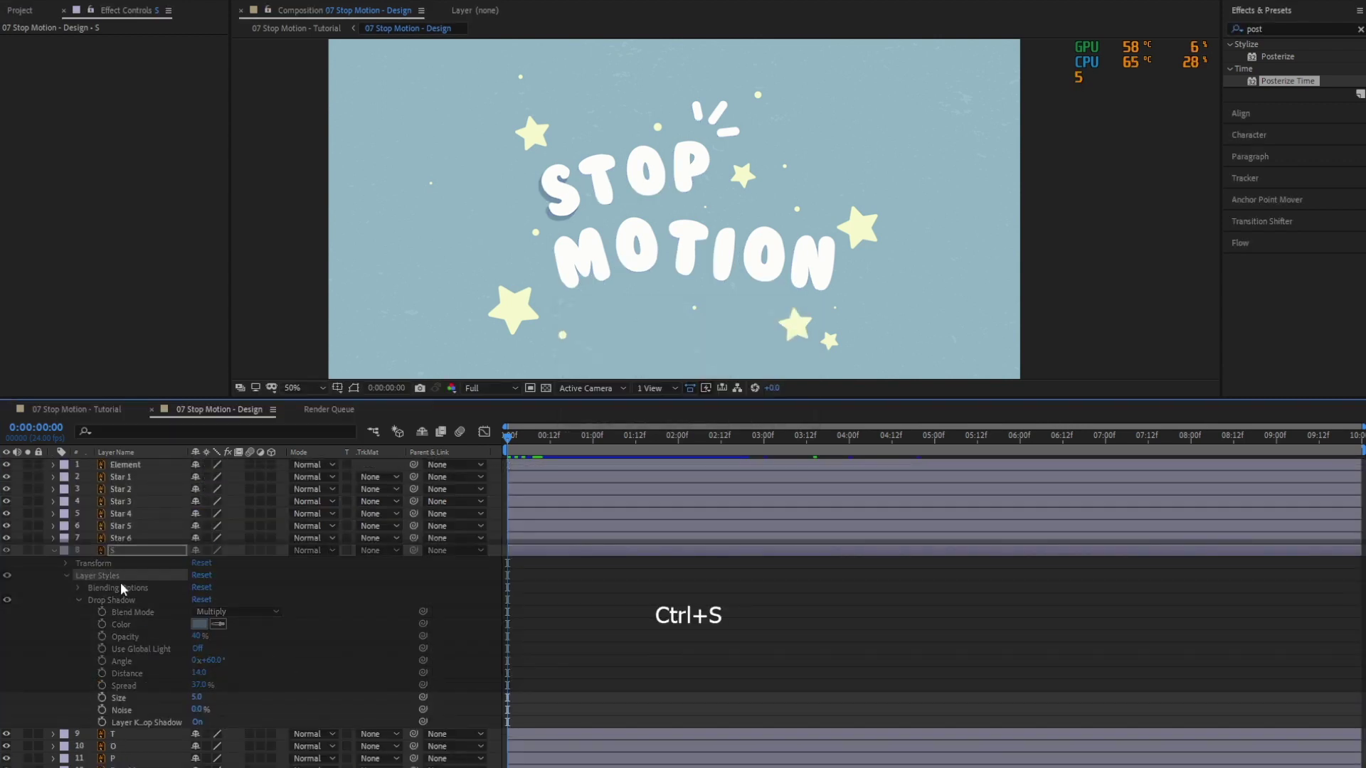
scroll(241, 701, "down", 2)
left_click(128, 660)
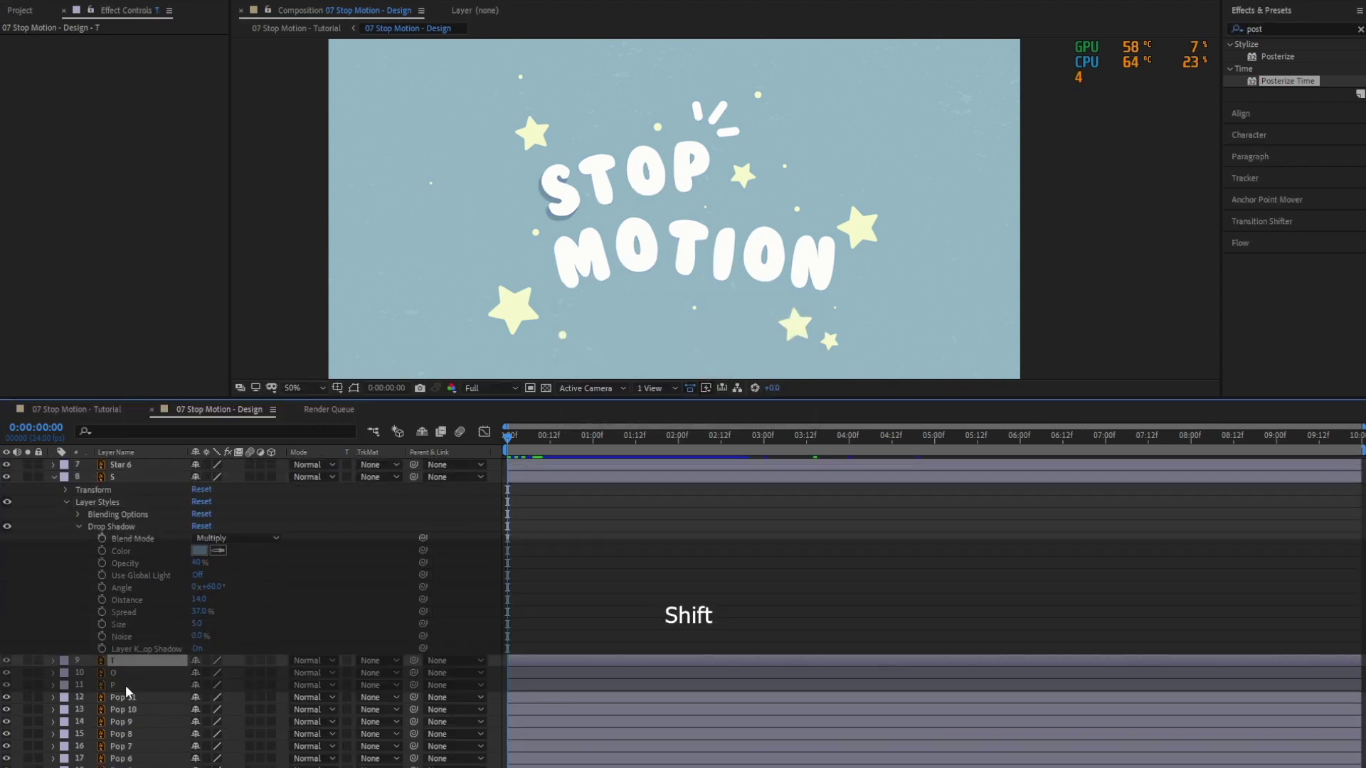
left_click(125, 684, "shift")
key("ctrl+v")
Paste the drop shadow layer style onto all six letters of MOTION and save the project.
scroll(271, 688, "down", 5)
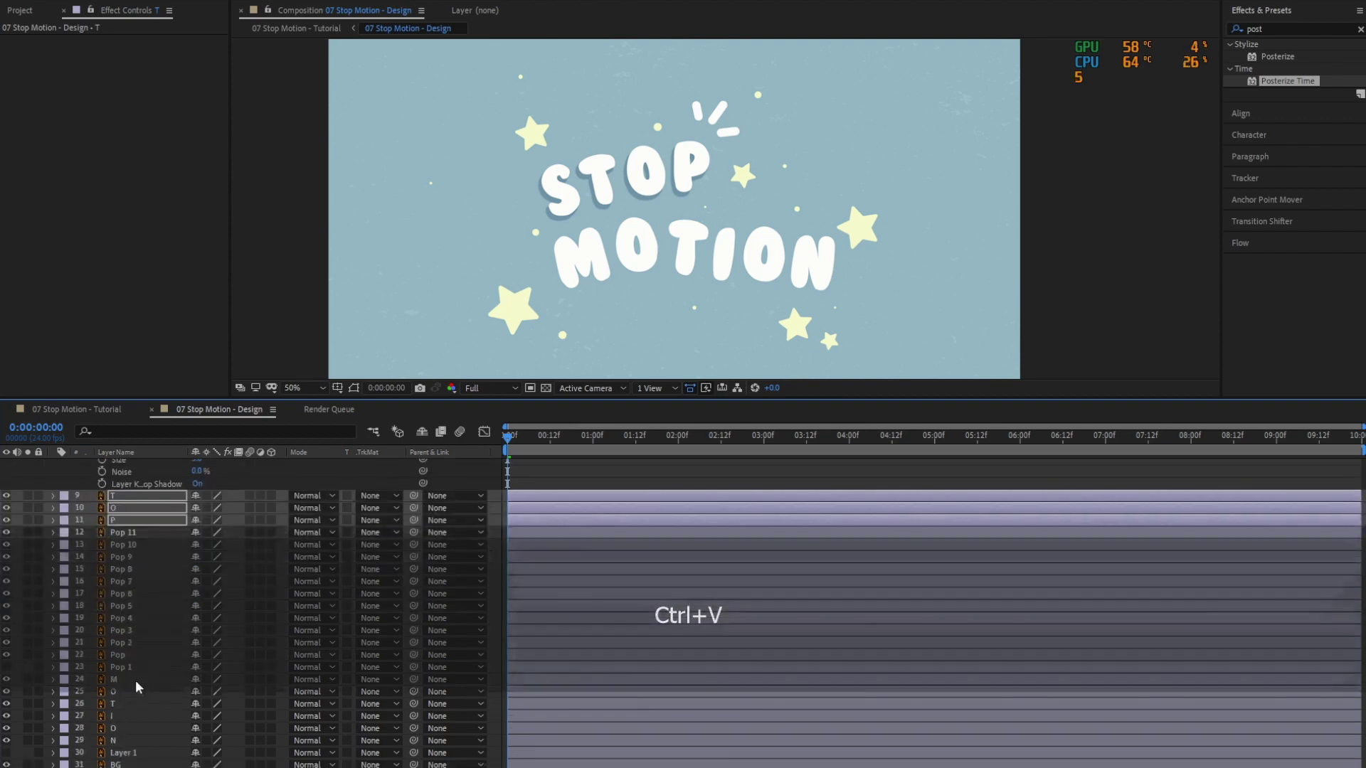
left_click(135, 679)
left_click(147, 741, "shift")
key("ctrl+s")
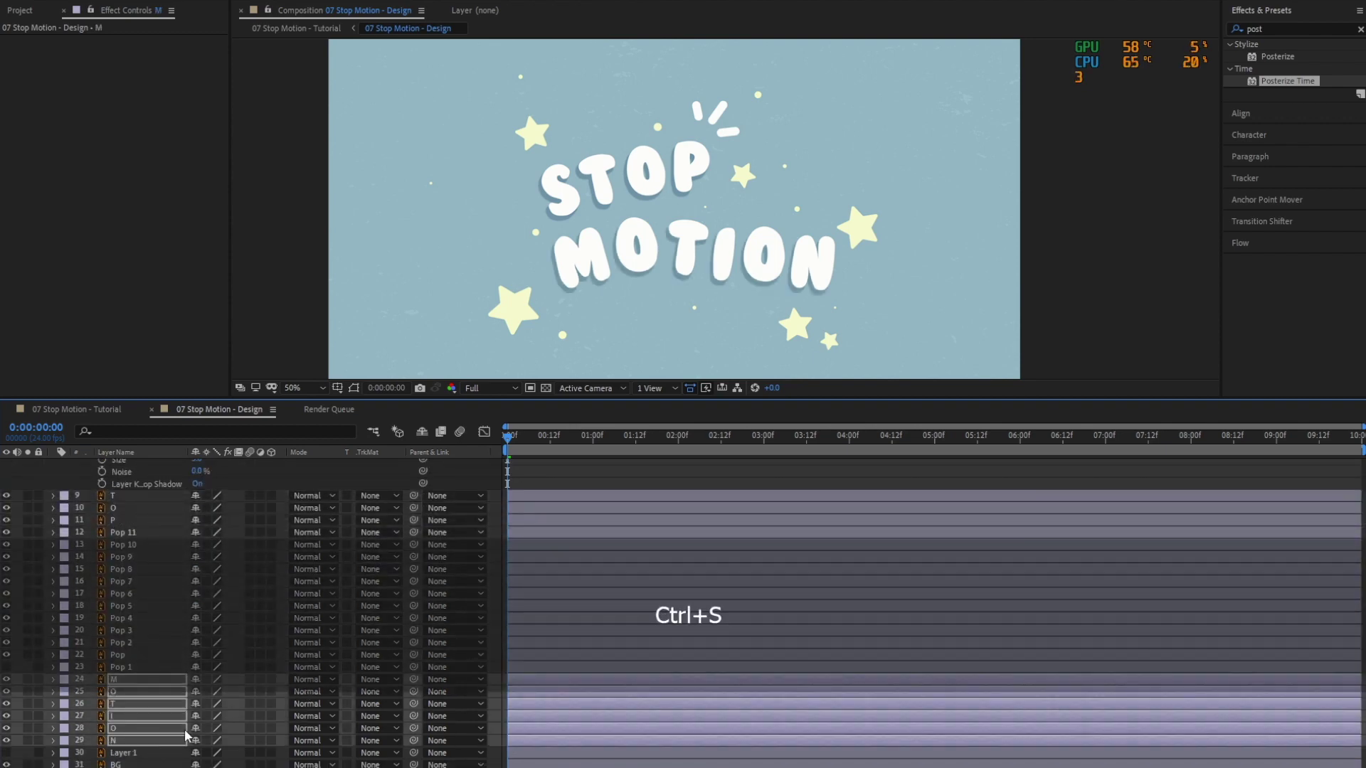
Collapse the S layer, paste the drop shadow style onto the Element strokes layer, and save.
scroll(216, 706, "up", 6)
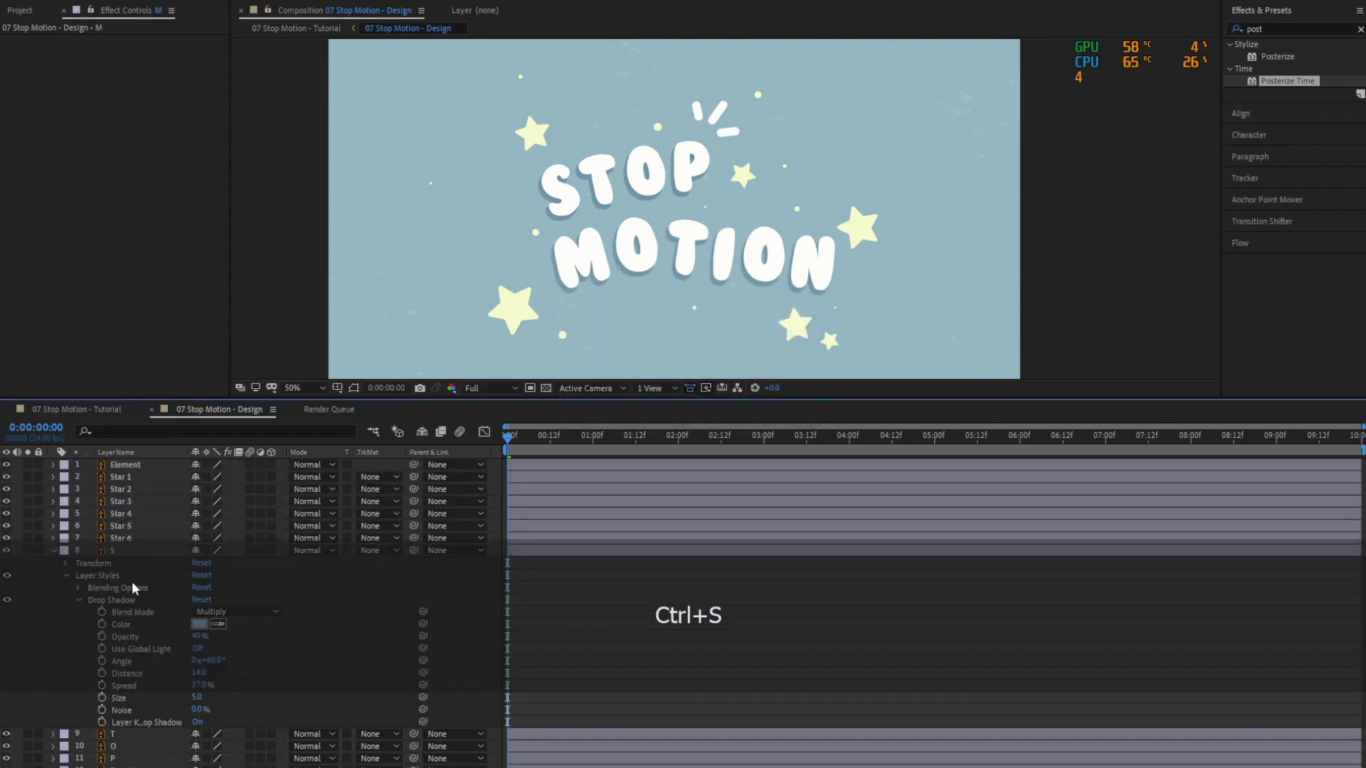
left_click(54, 550)
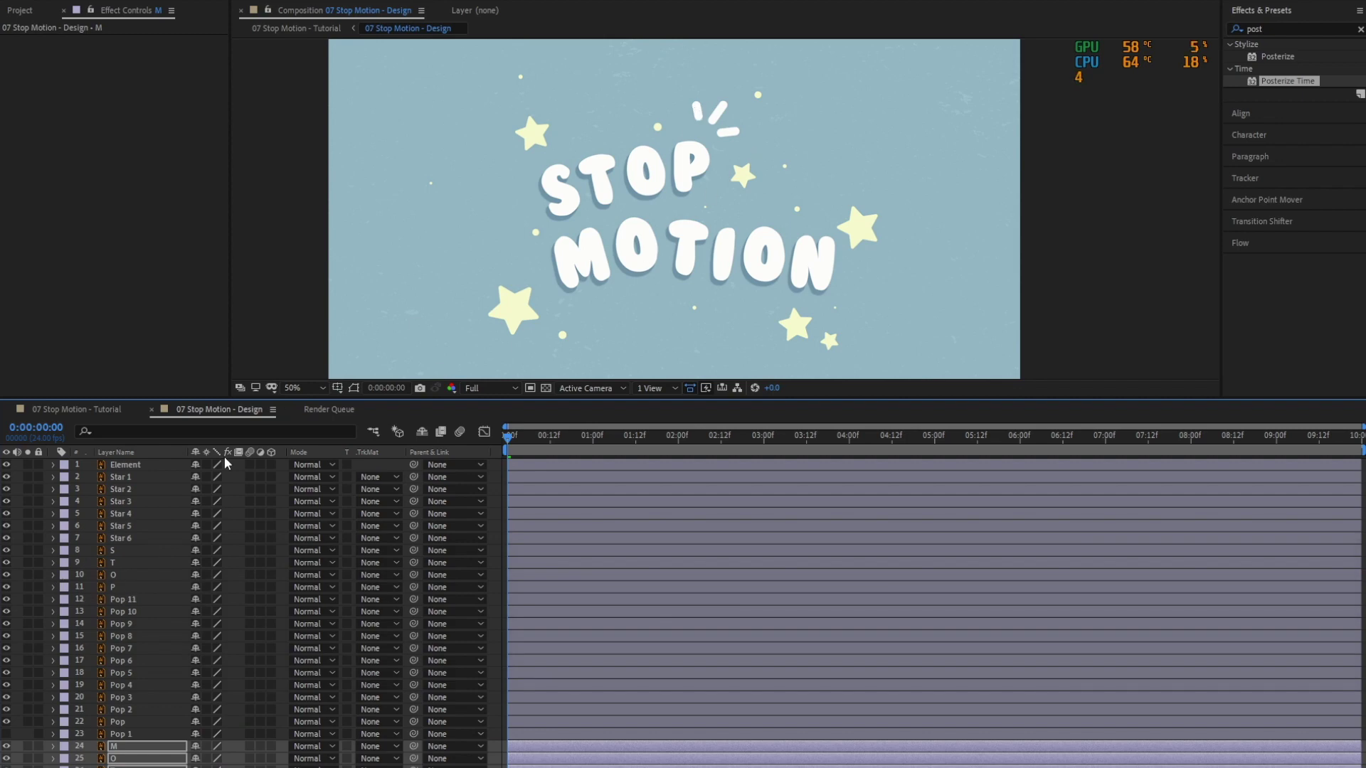
left_click(118, 465)
key("ctrl+v")
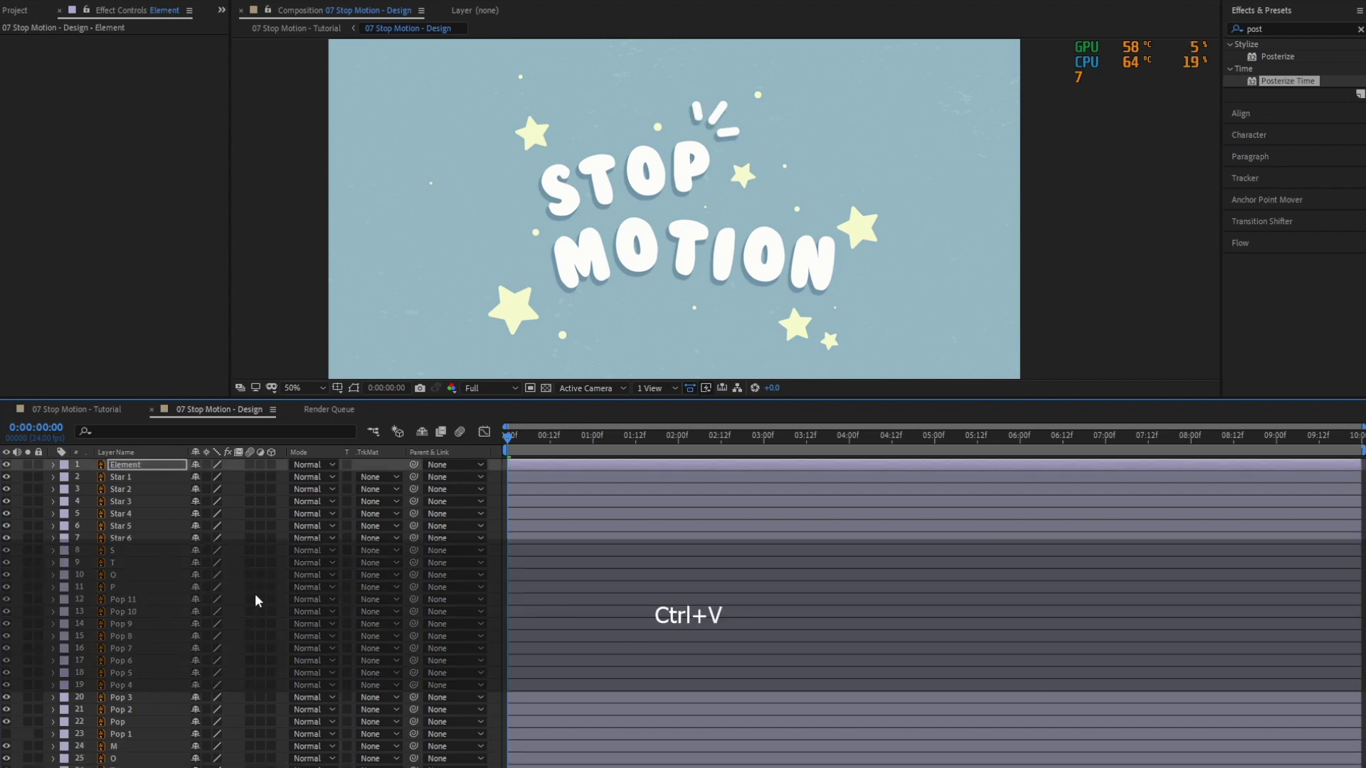
key("ctrl+s")
Preview the 07 Stop Motion - Tutorial composition from the start to examine the shadowed lettering in motion.
left_click_drag(519, 437, 499, 439)
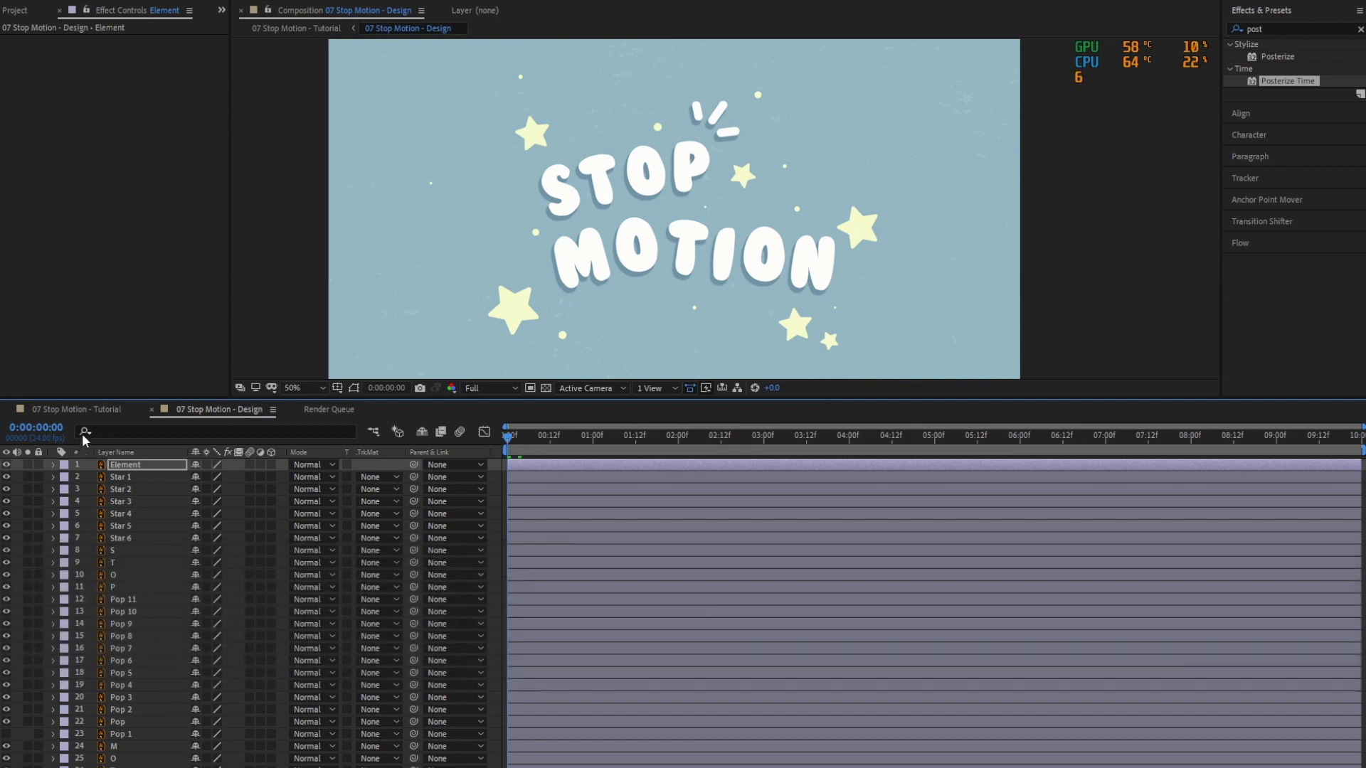
left_click(76, 409)
key("space")
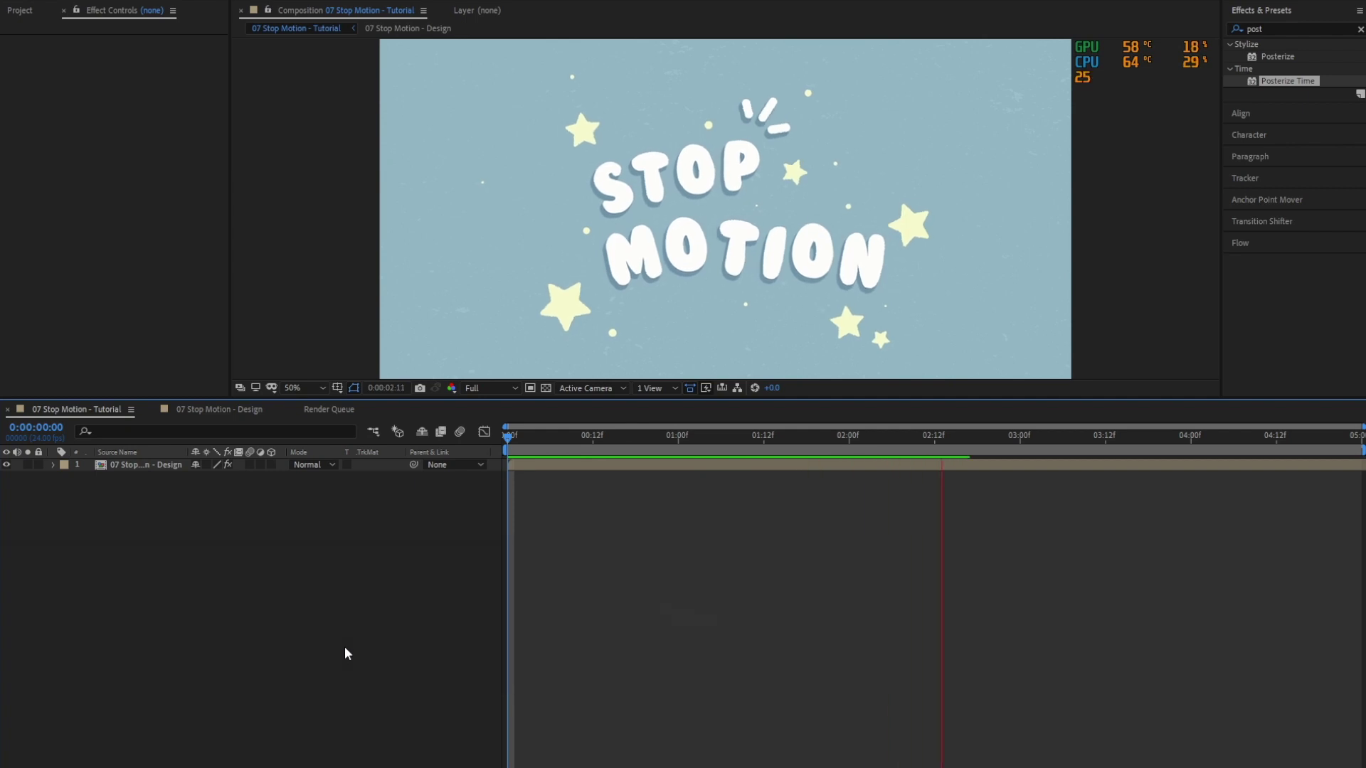
left_click(509, 437)
key("space")
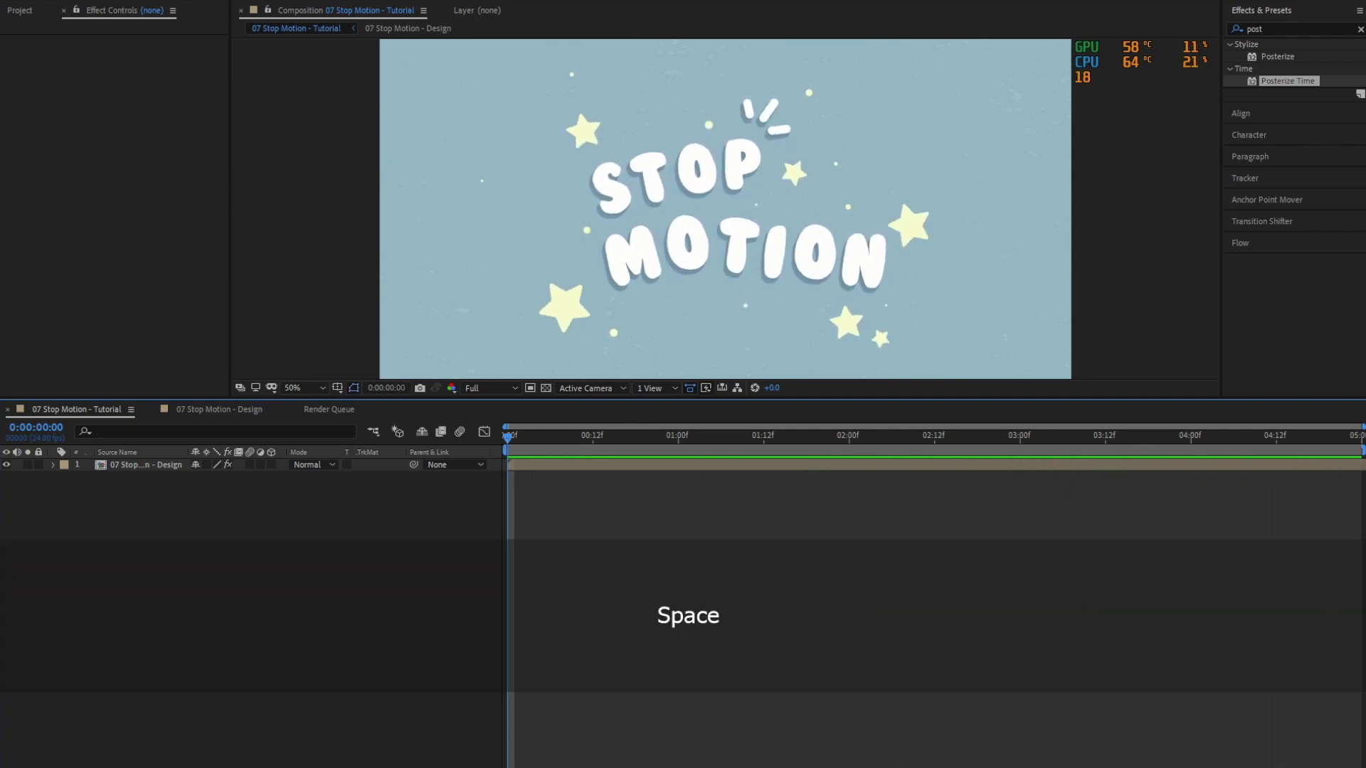